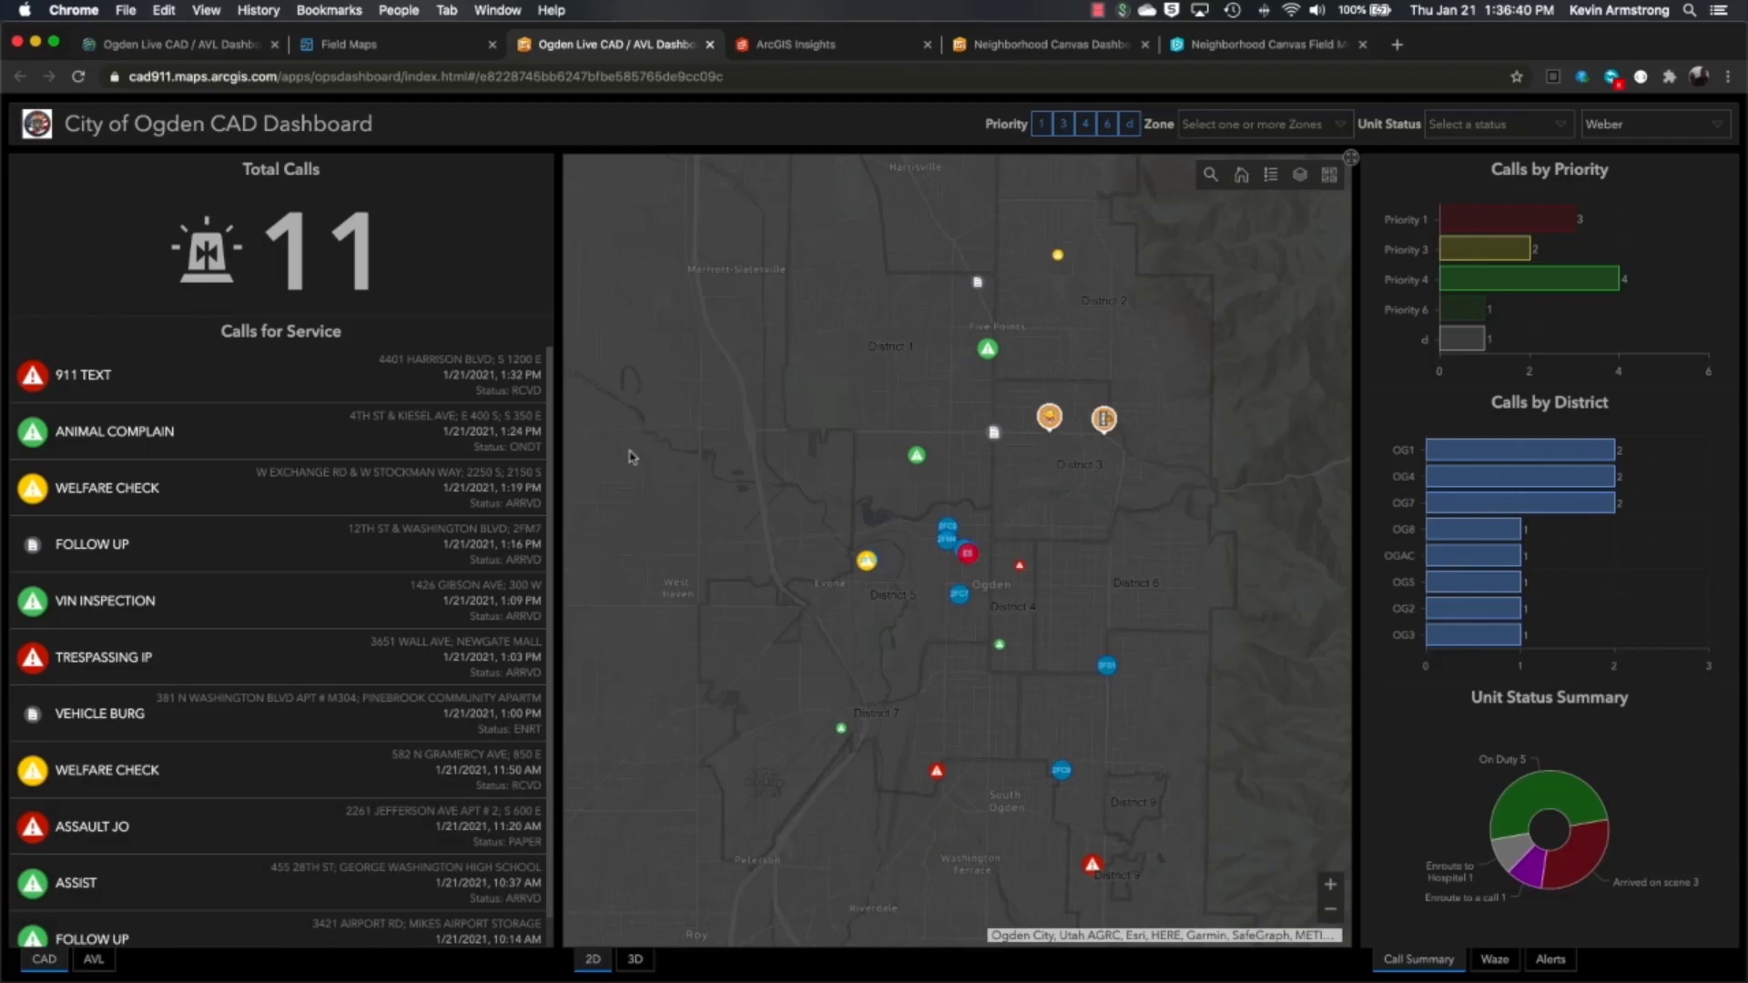
click(94, 961)
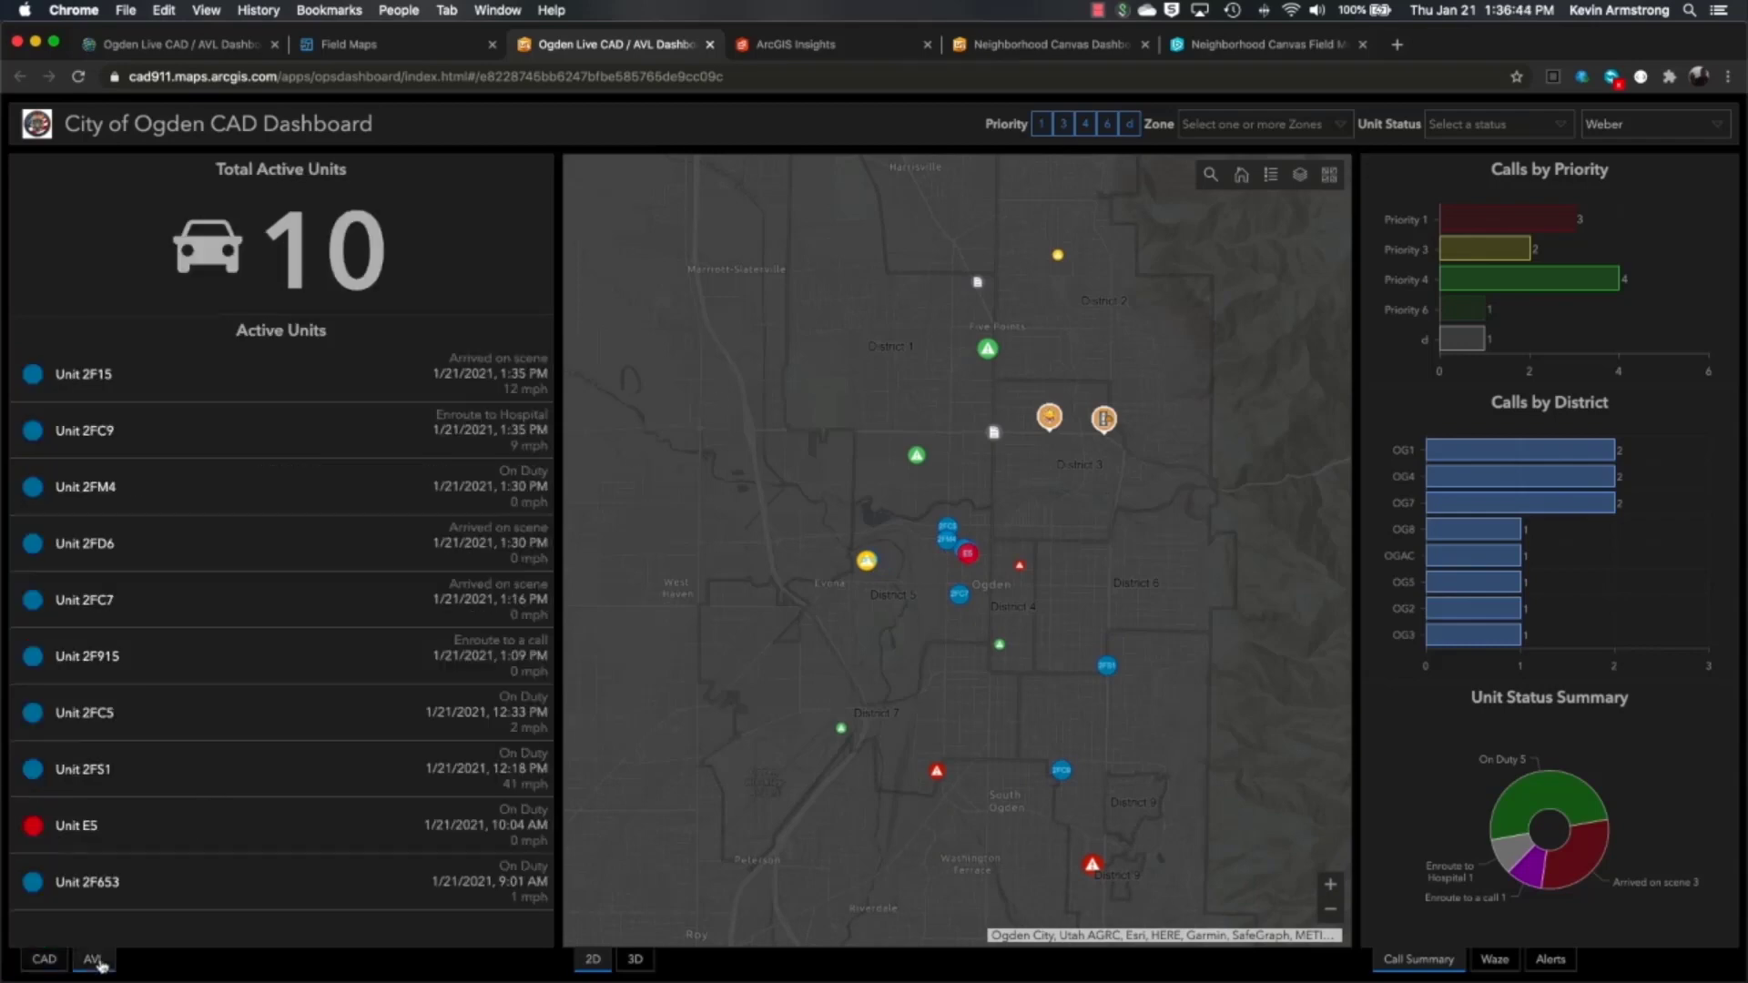
click(44, 960)
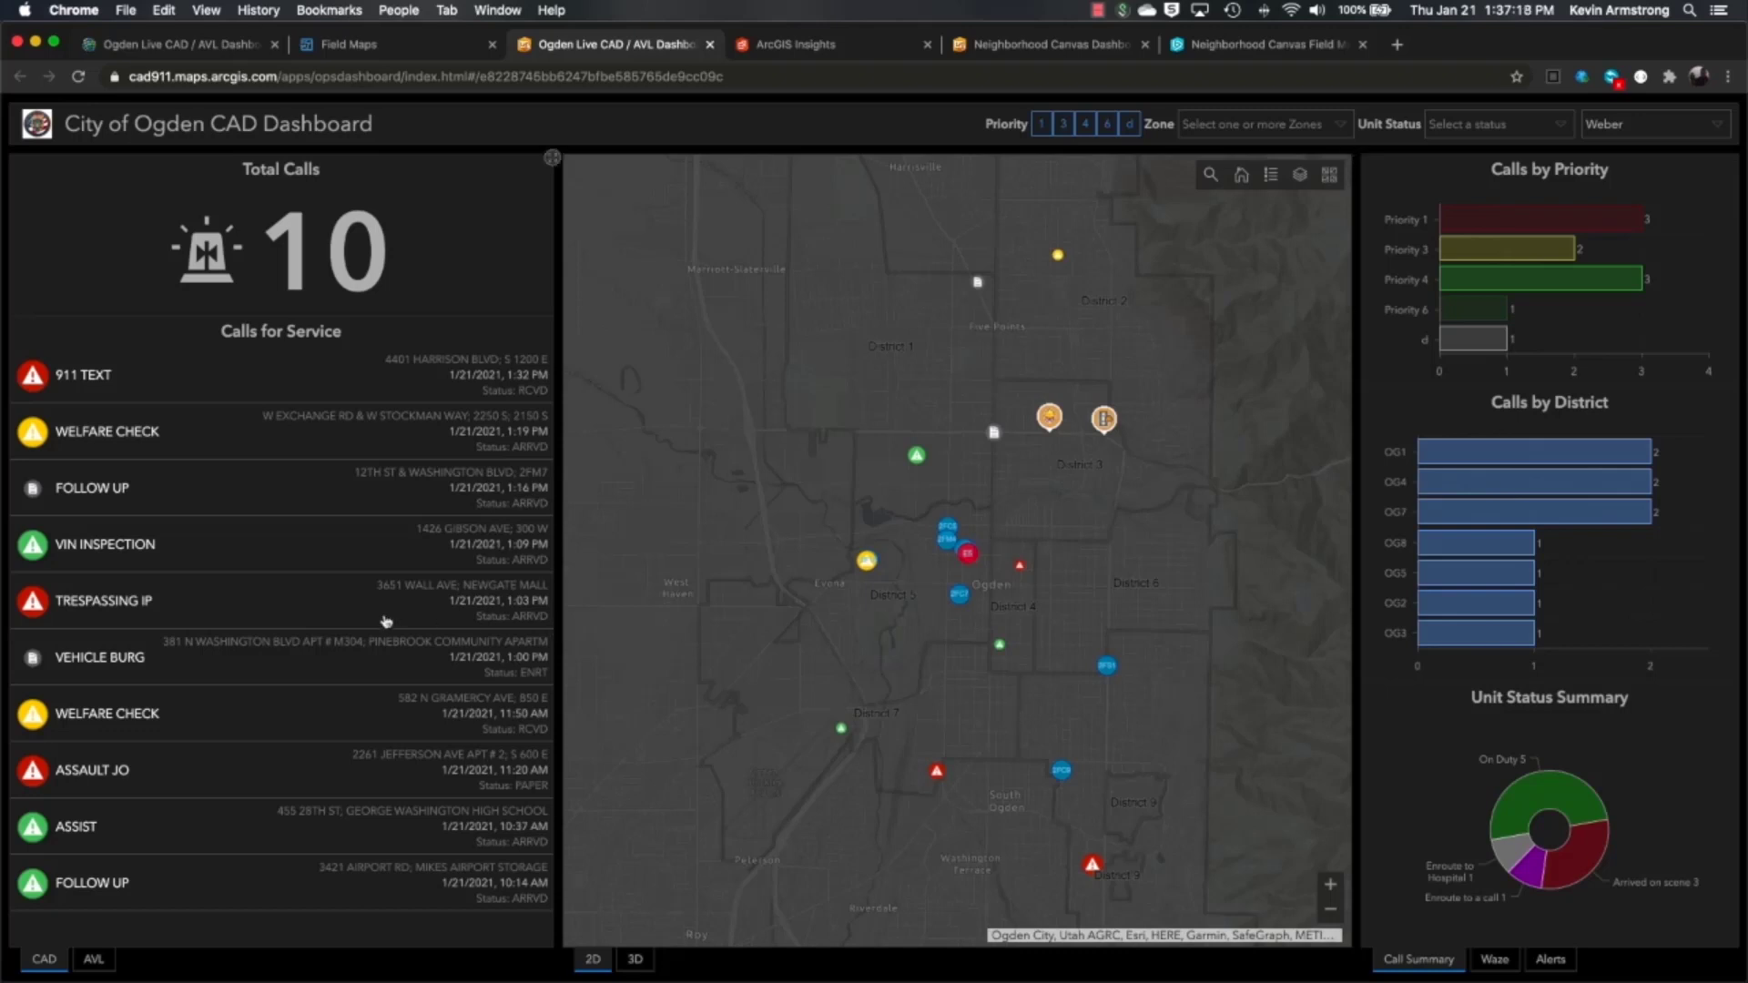
click(328, 391)
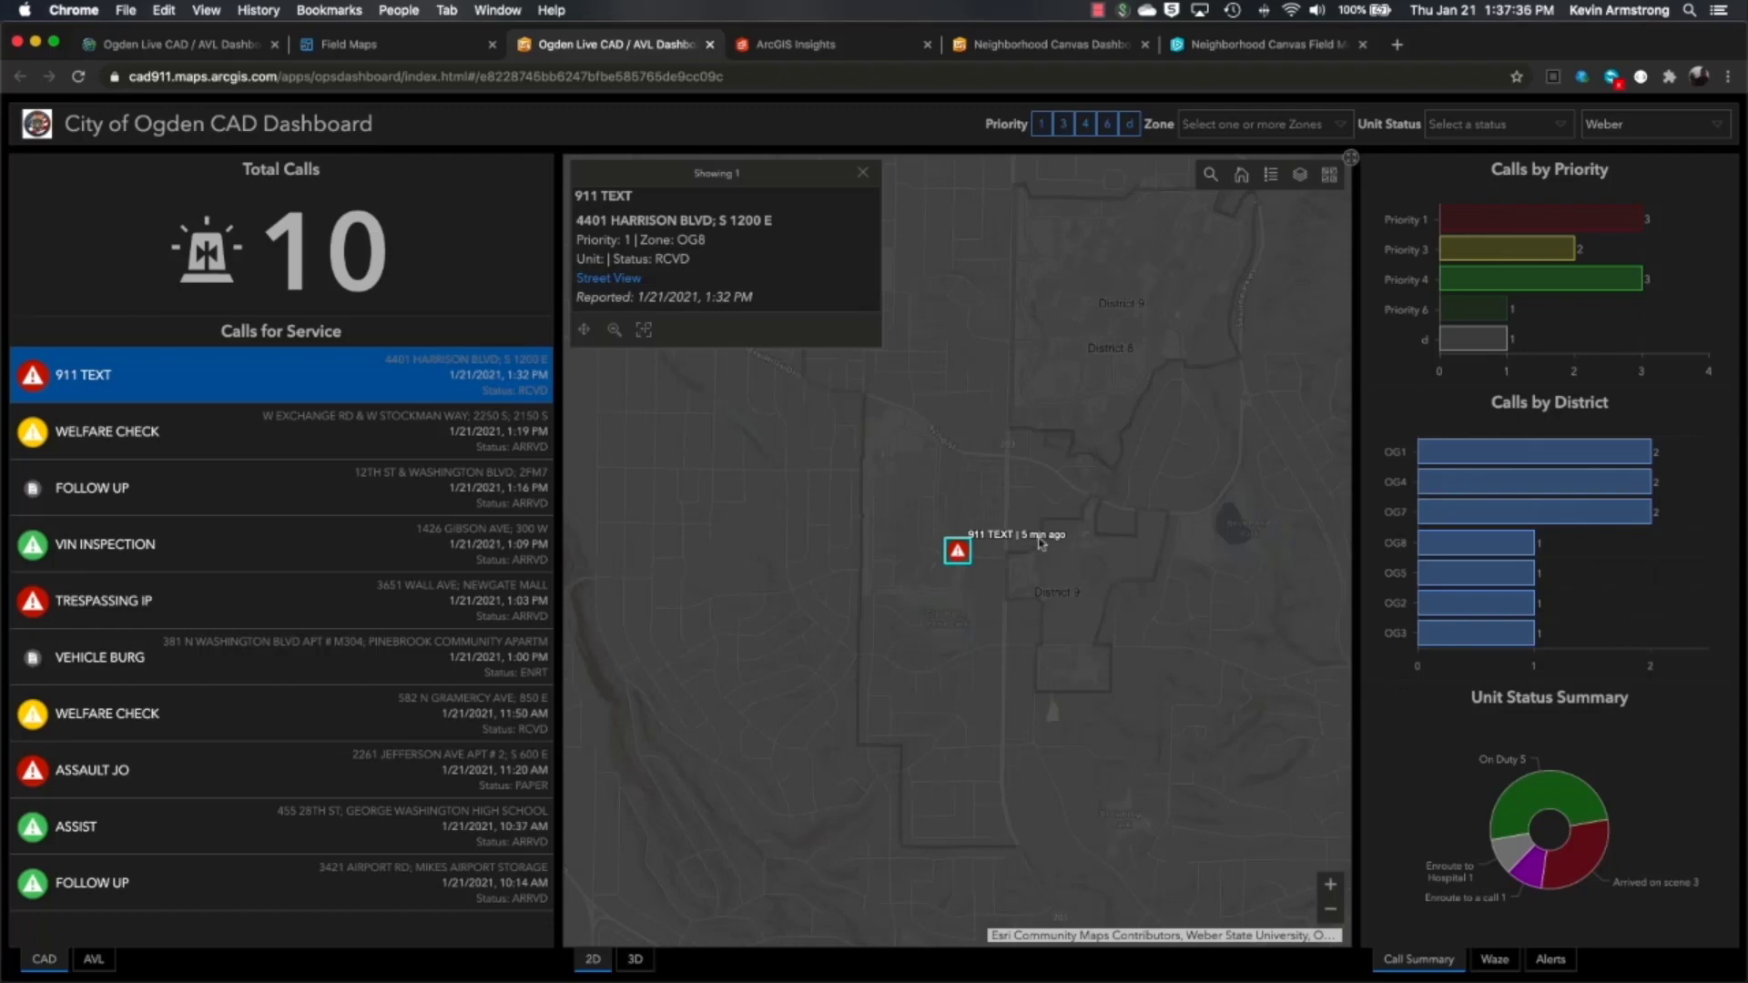
click(863, 173)
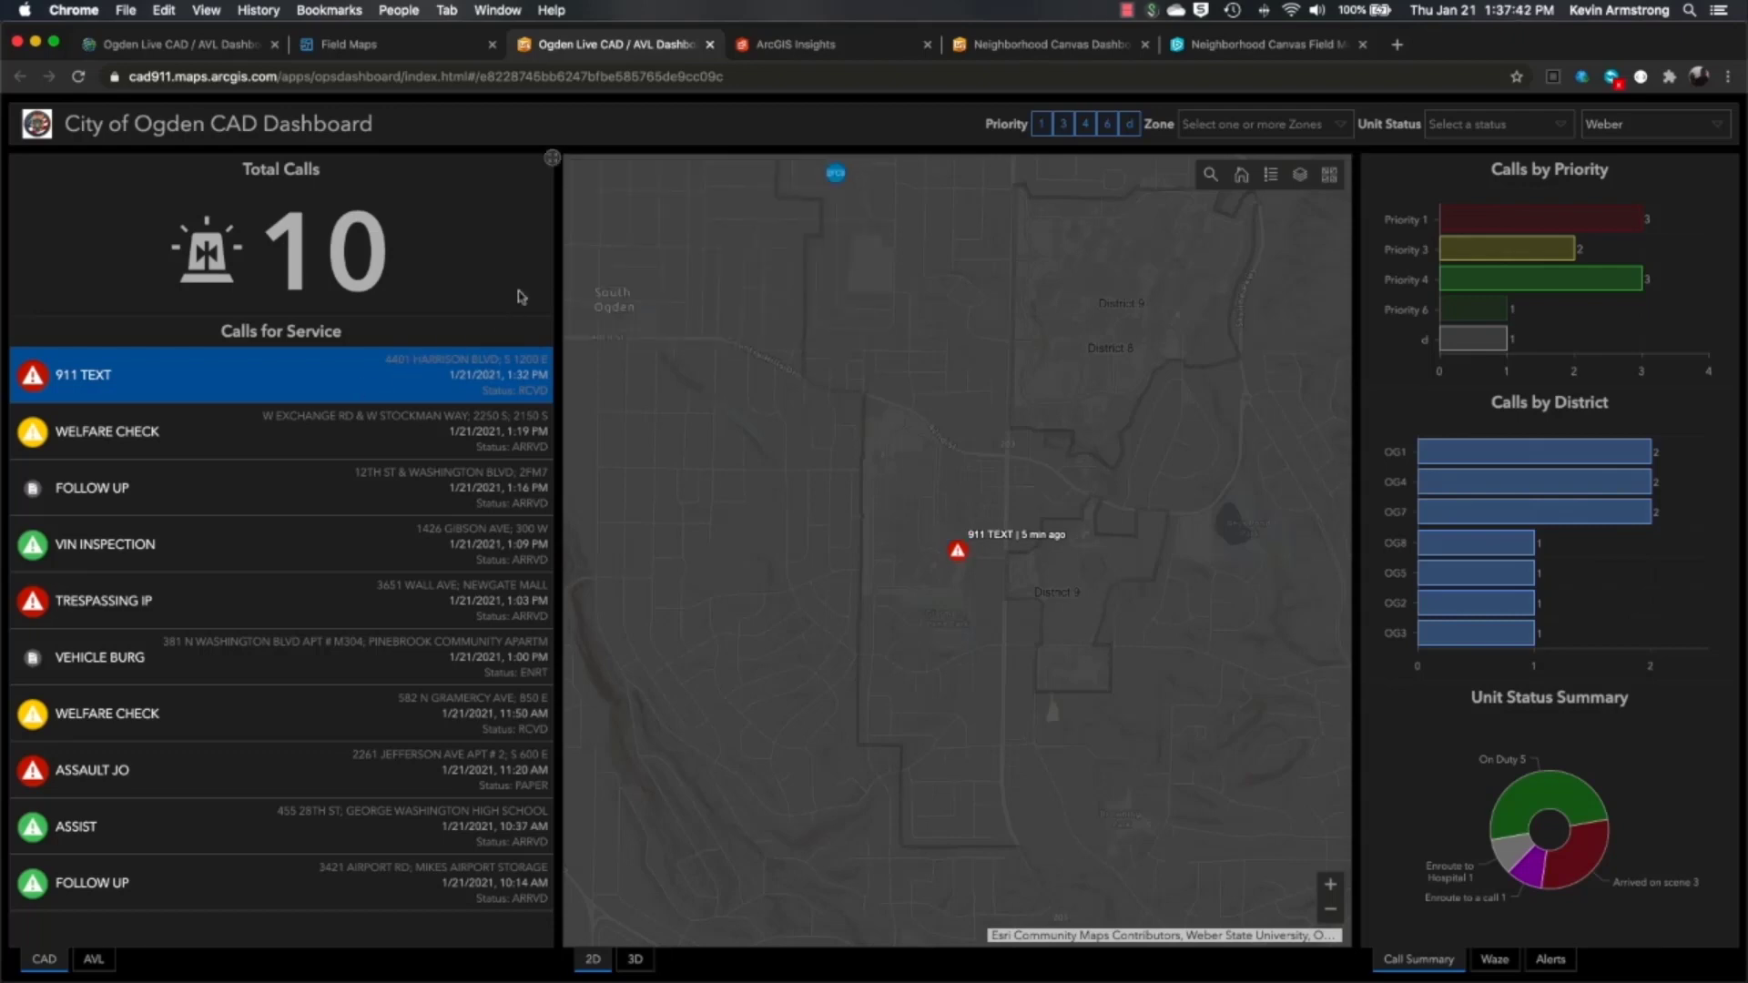
- Show the AVL active units list, zoom to Unit 2FC9, then deselect it and close its popup
click(94, 959)
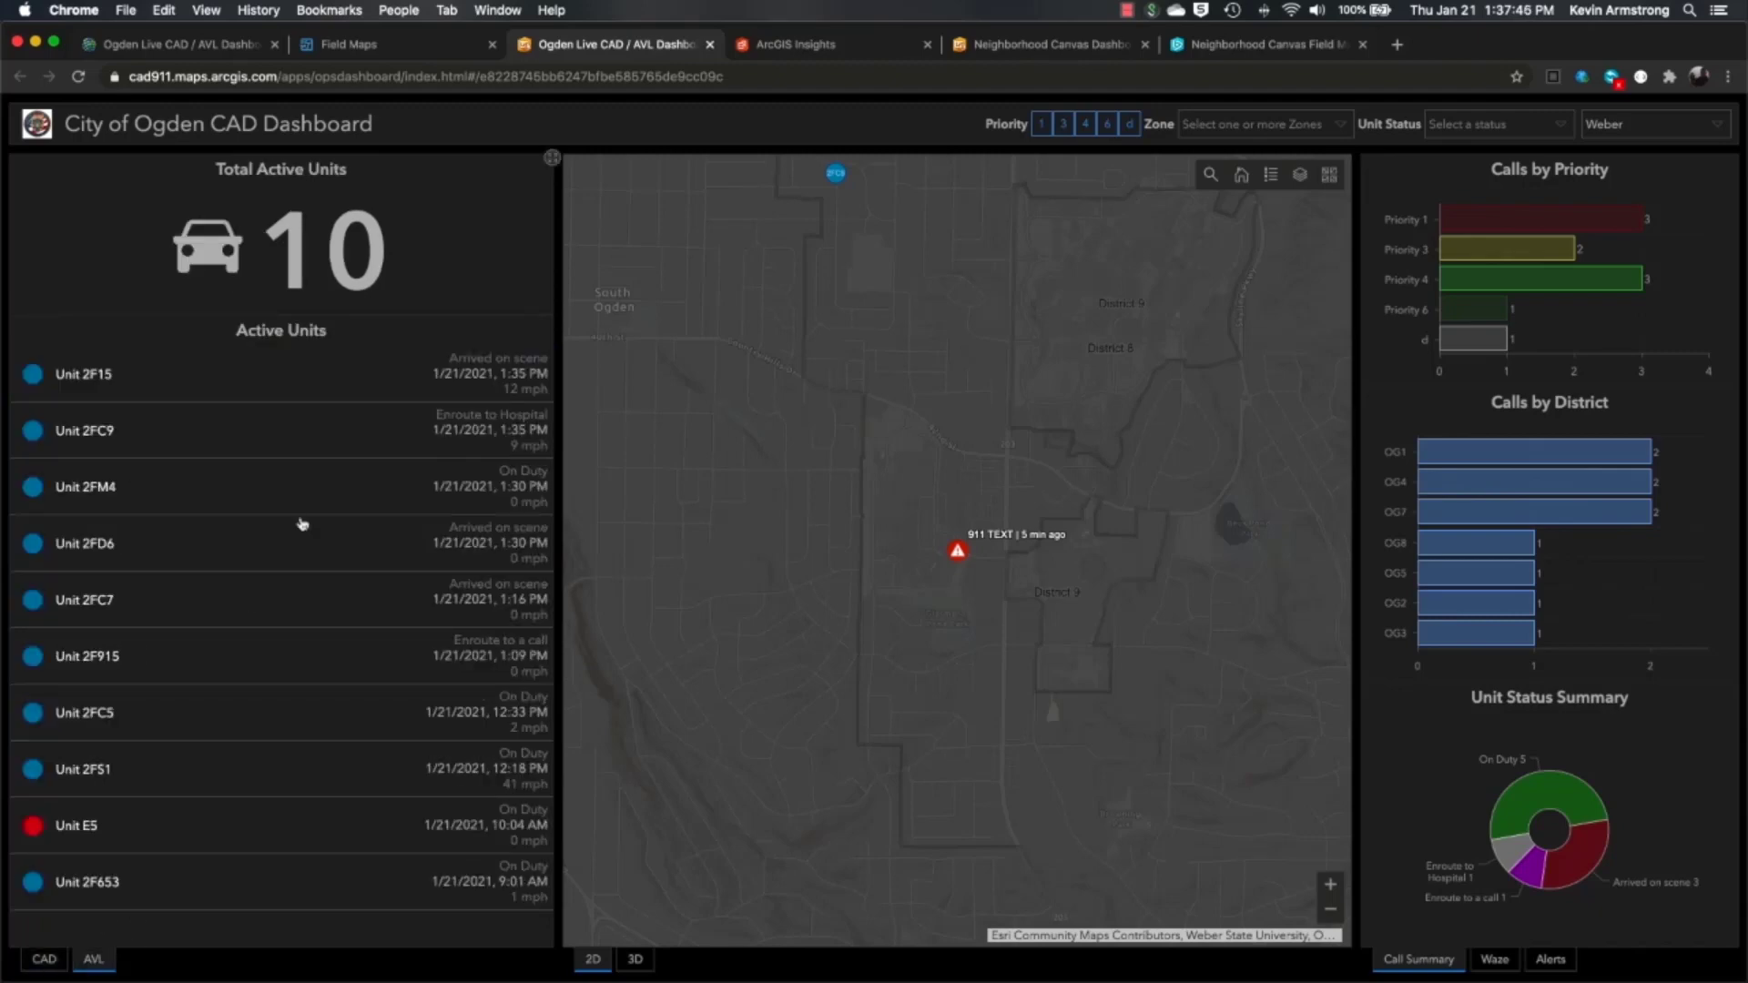
click(209, 434)
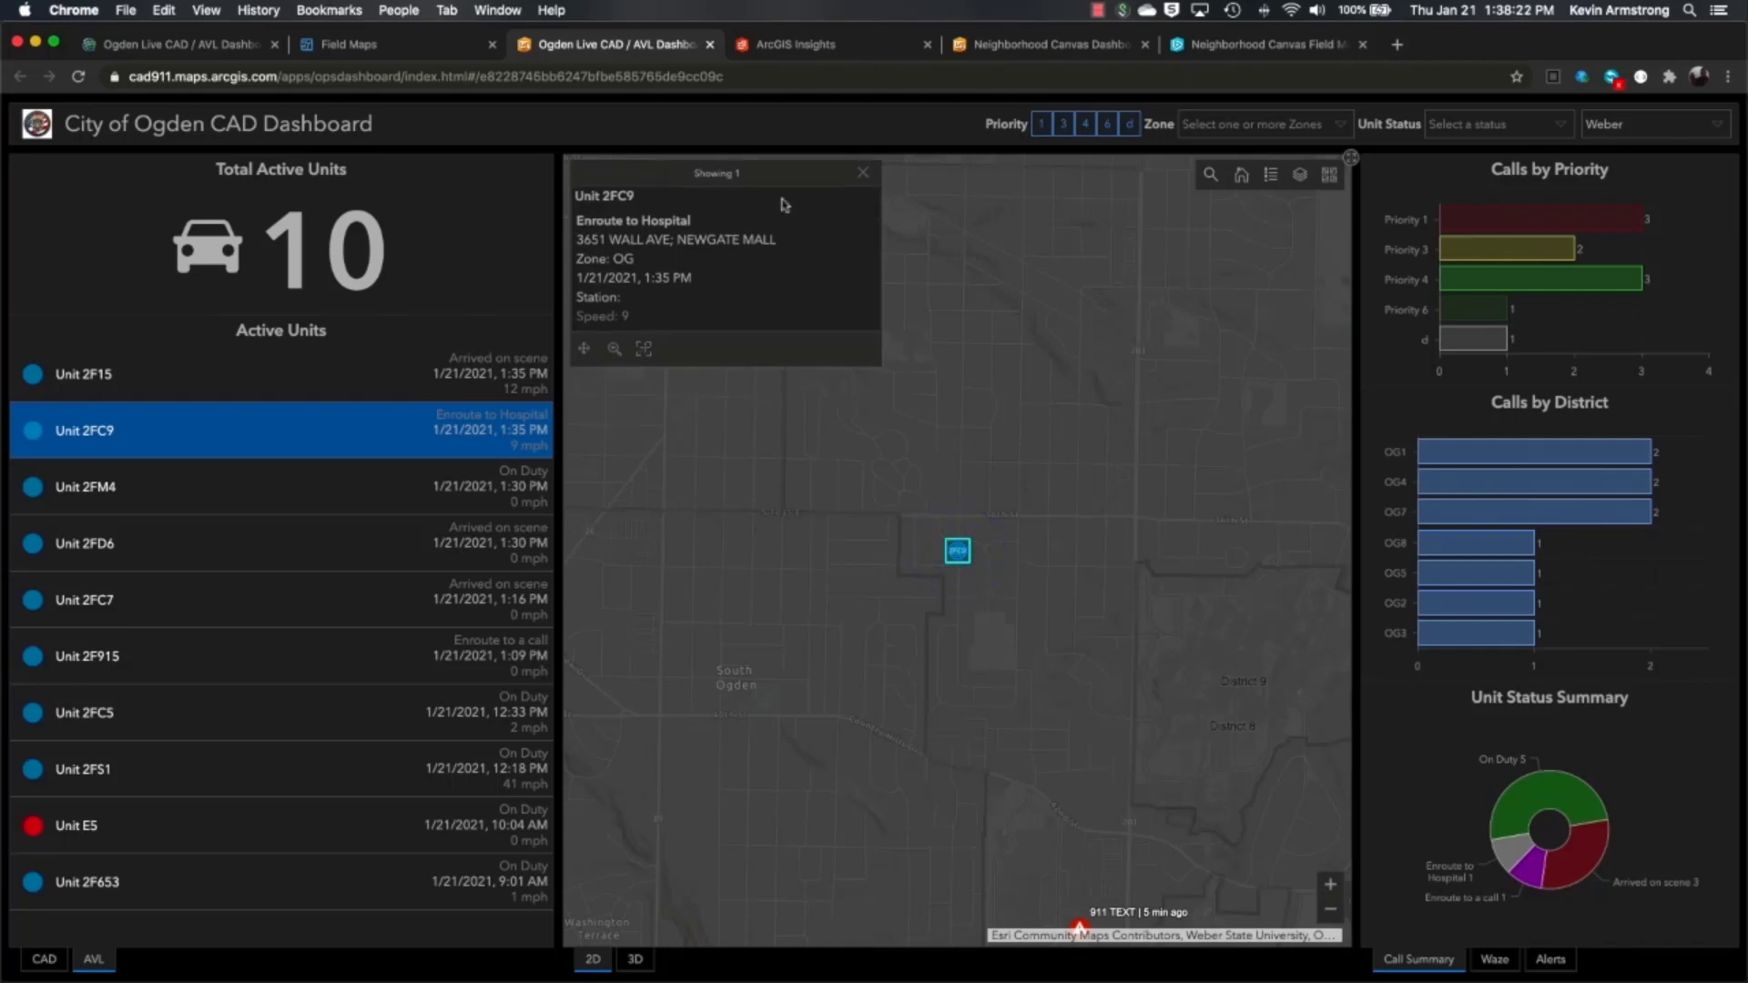
right_click(863, 174)
click(214, 424)
click(214, 424)
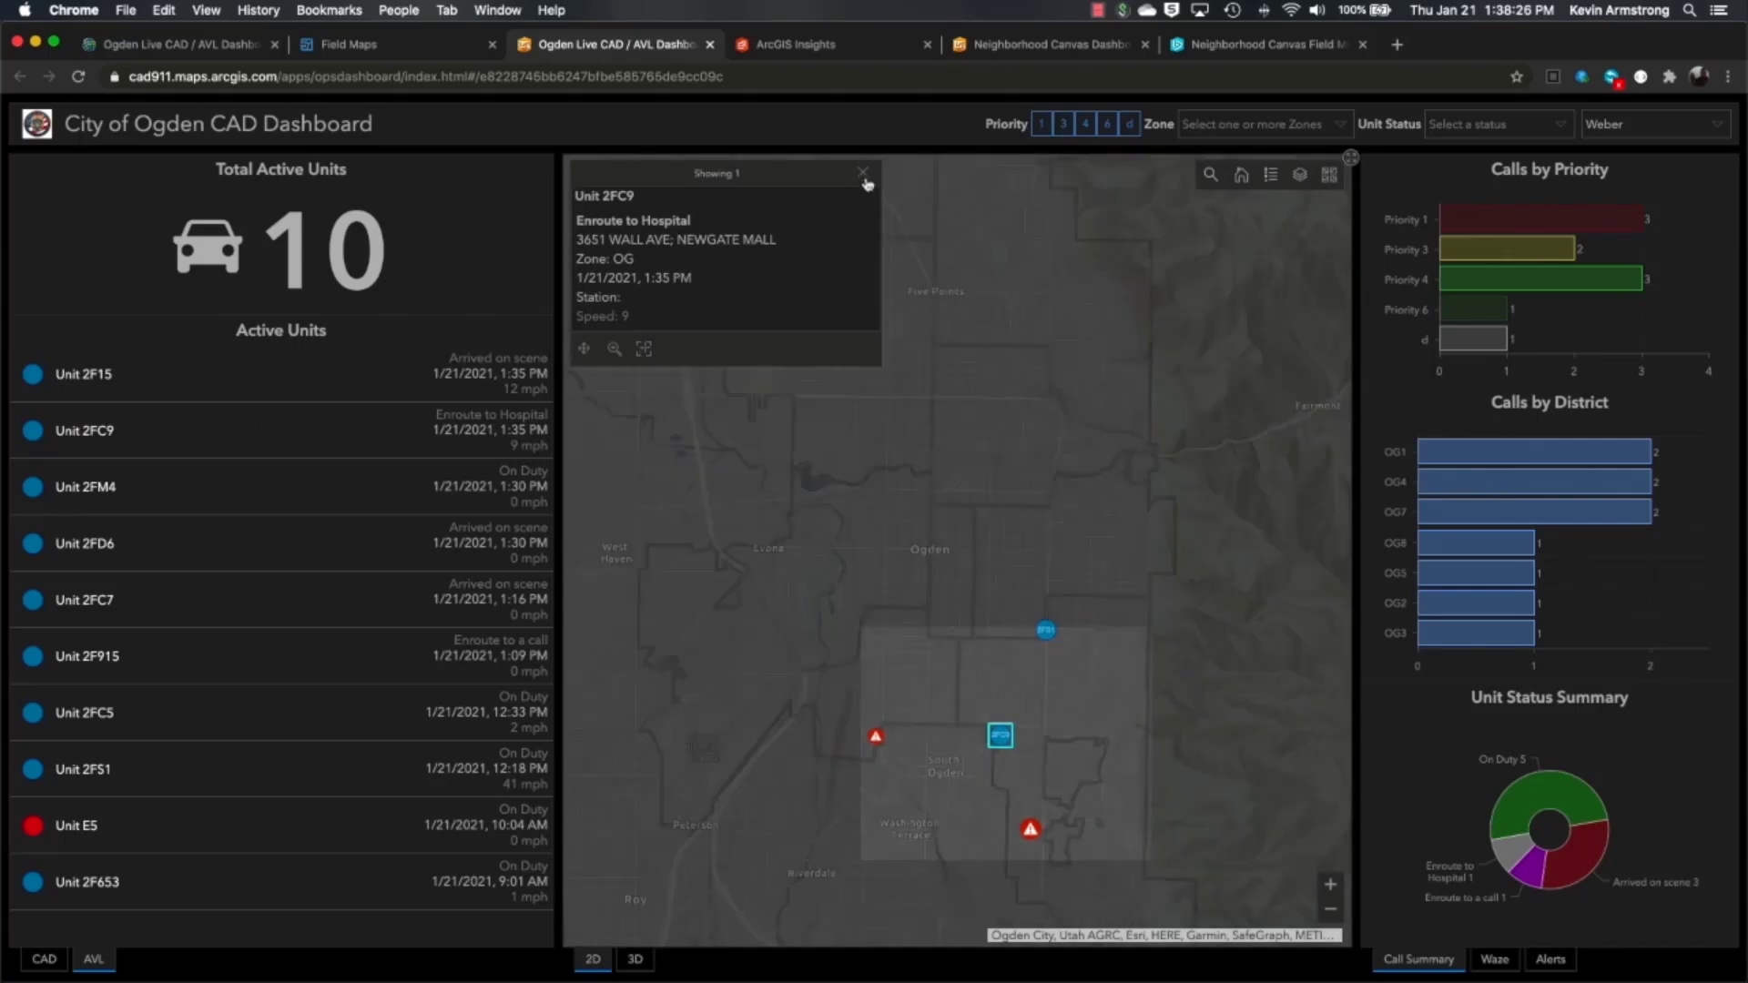
click(864, 175)
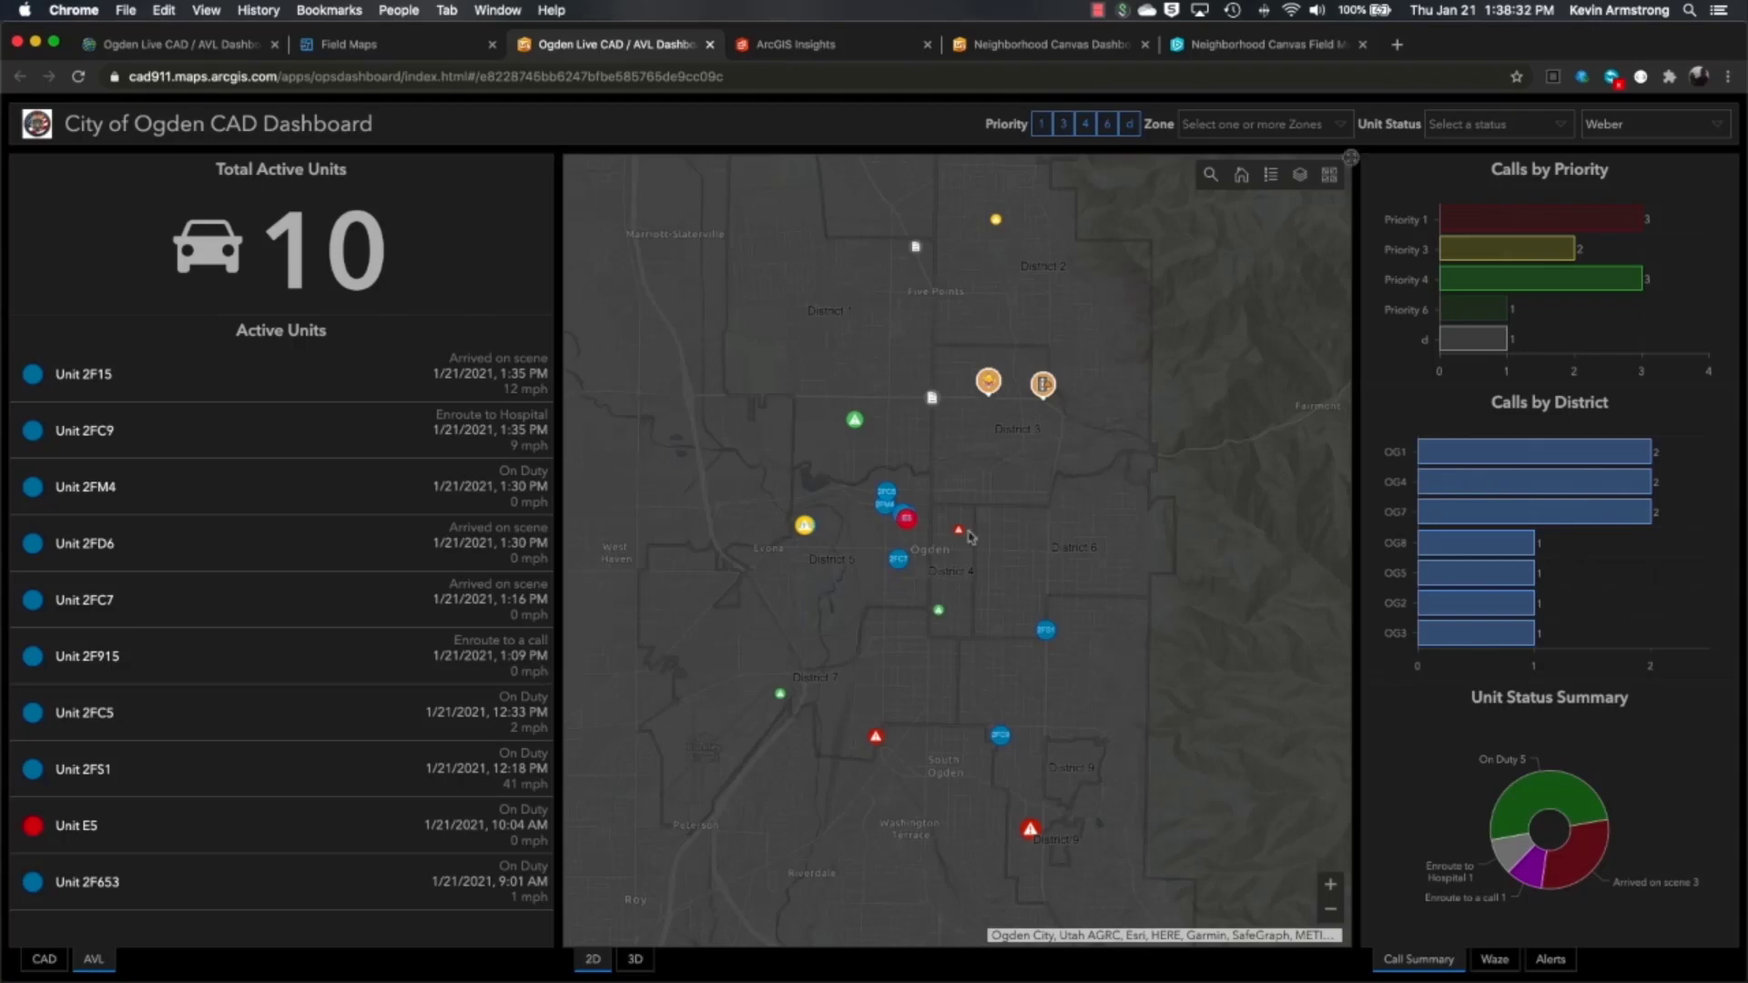
- Switch the map to the Ogden 3D View and zoom in on downtown
click(636, 960)
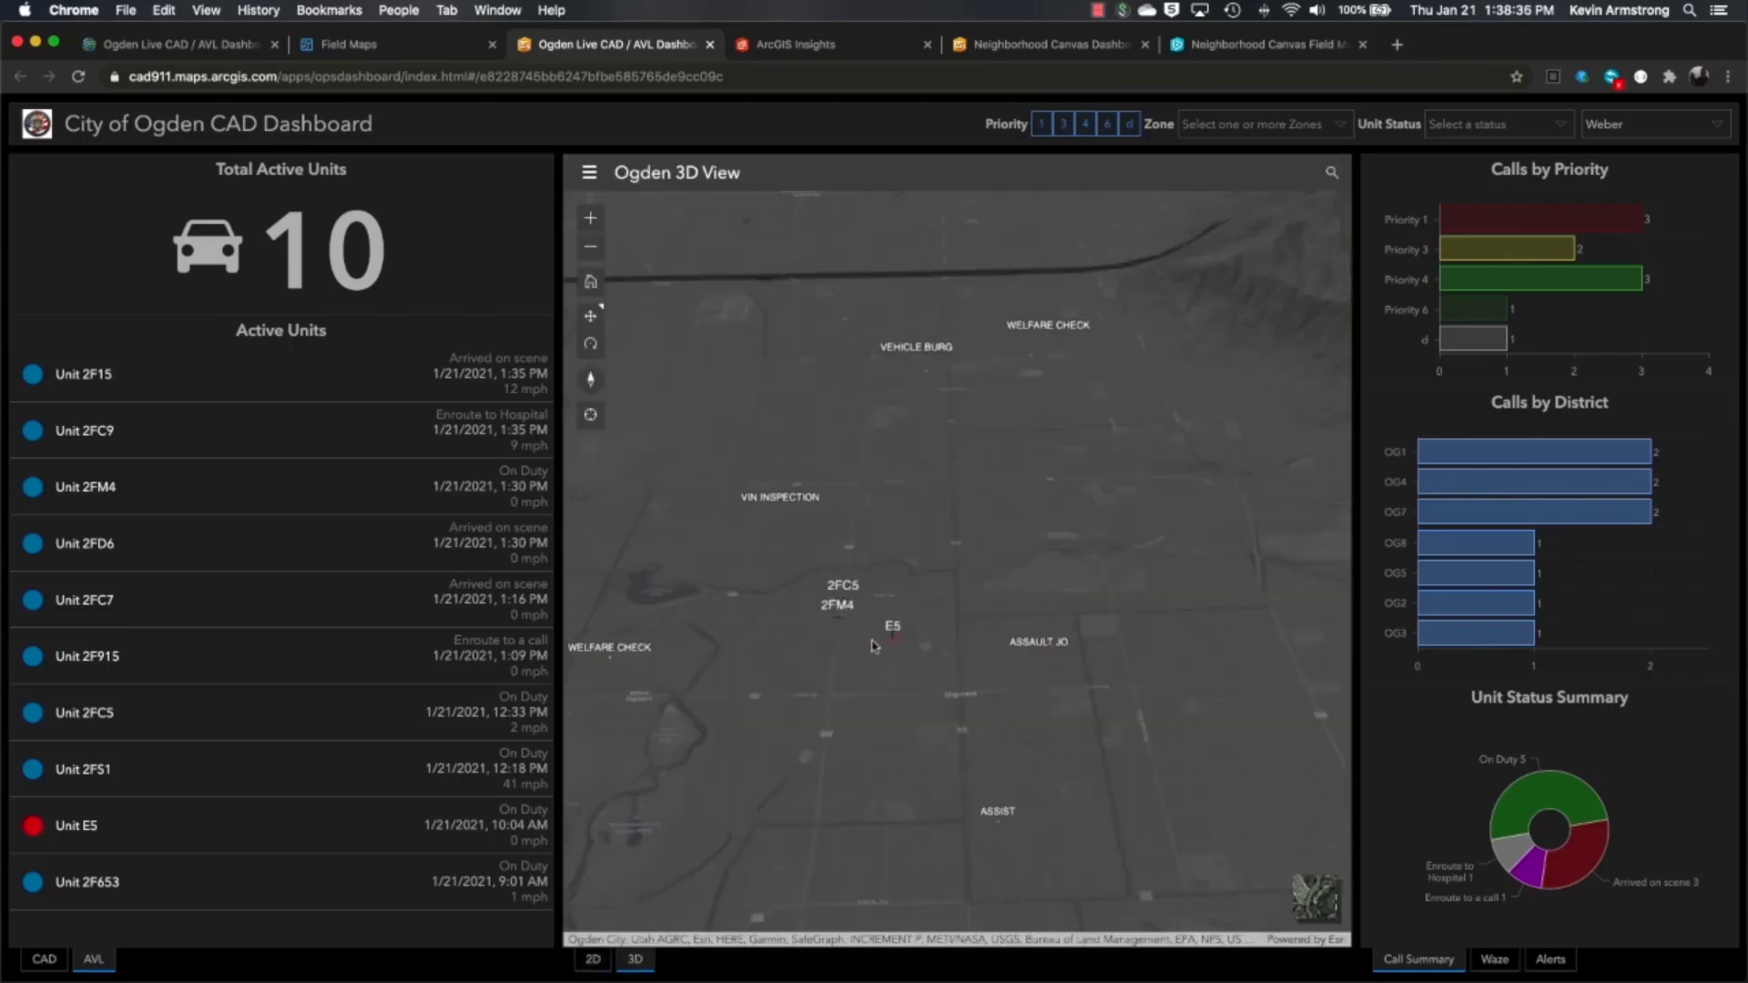
scroll(874, 644, up, 3)
scroll(872, 643, up, 2)
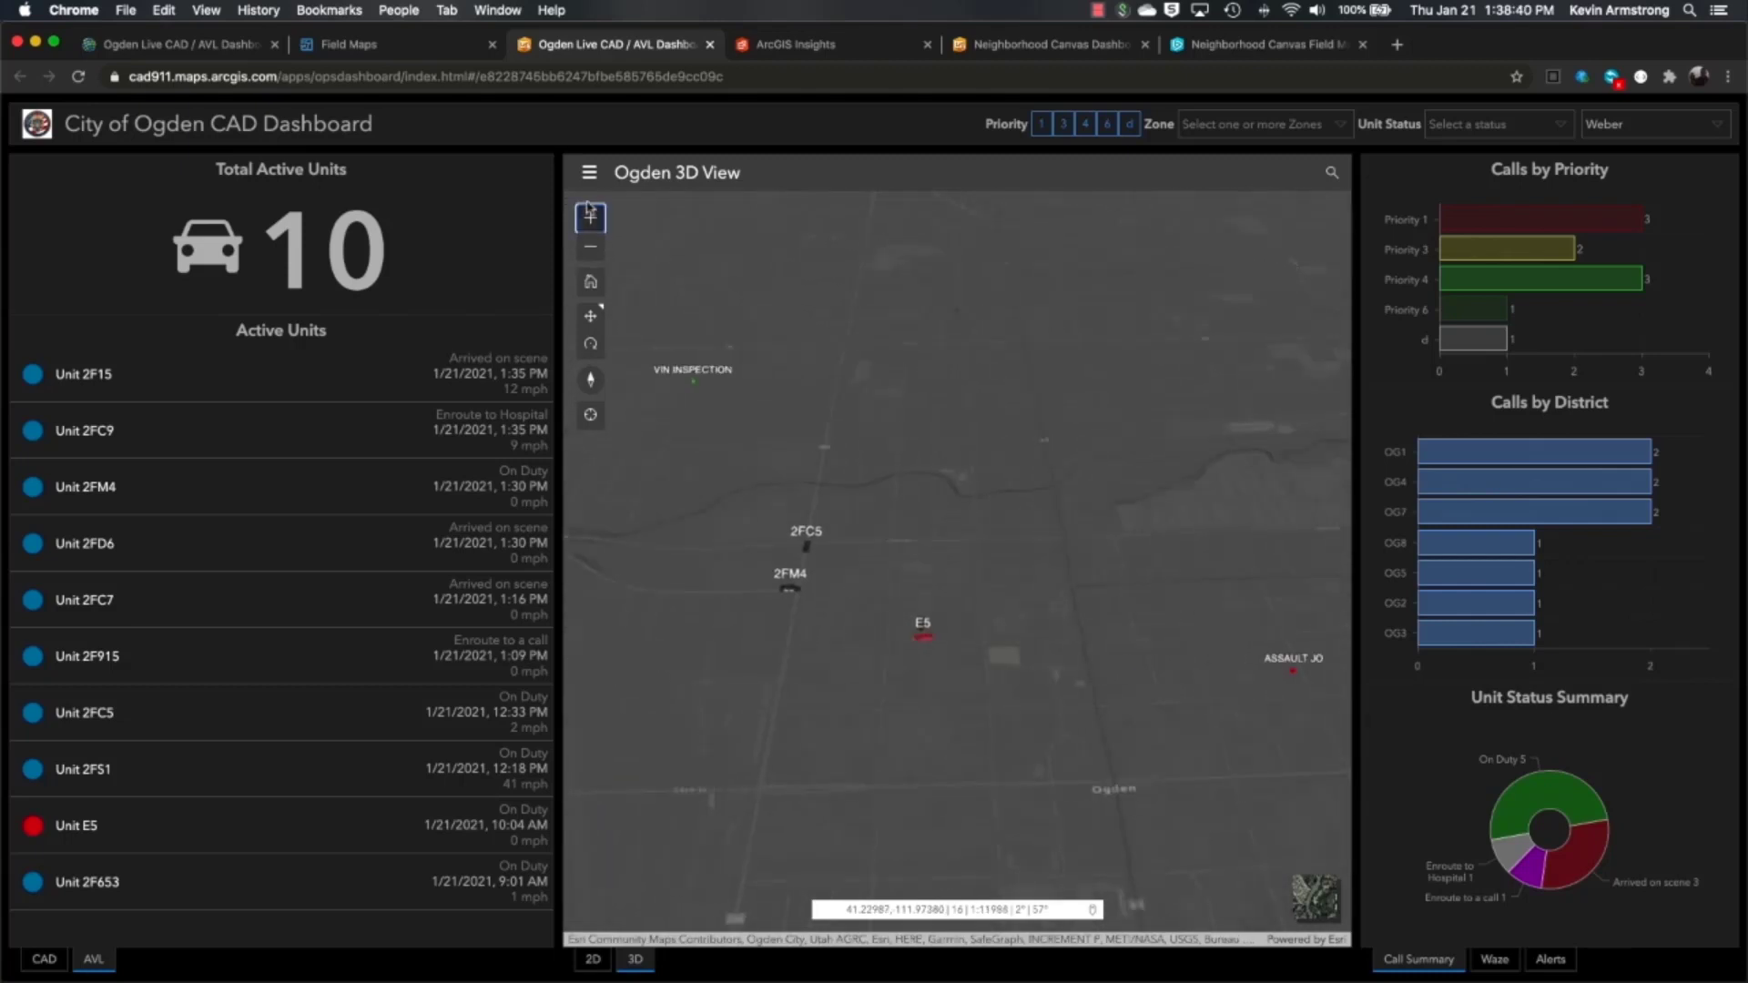
- Turn on the OgdenCenter - Mesh buildings layer and rotate the 3D downtown view slightly
click(591, 173)
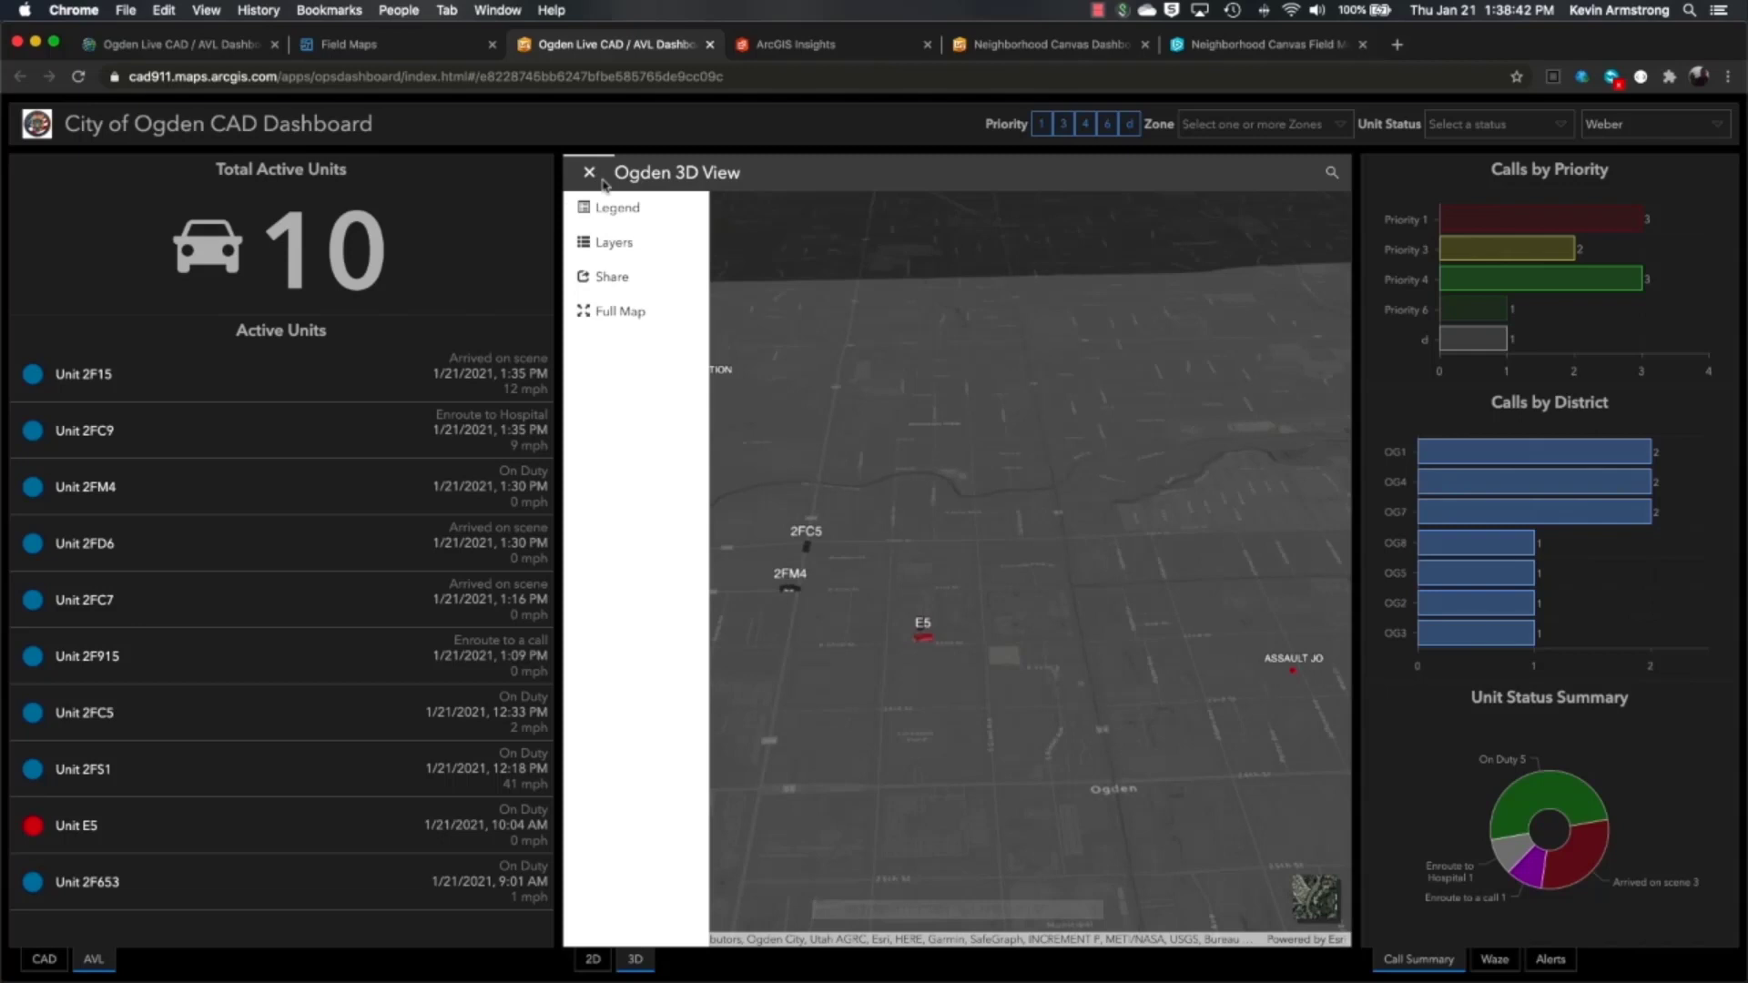
click(610, 243)
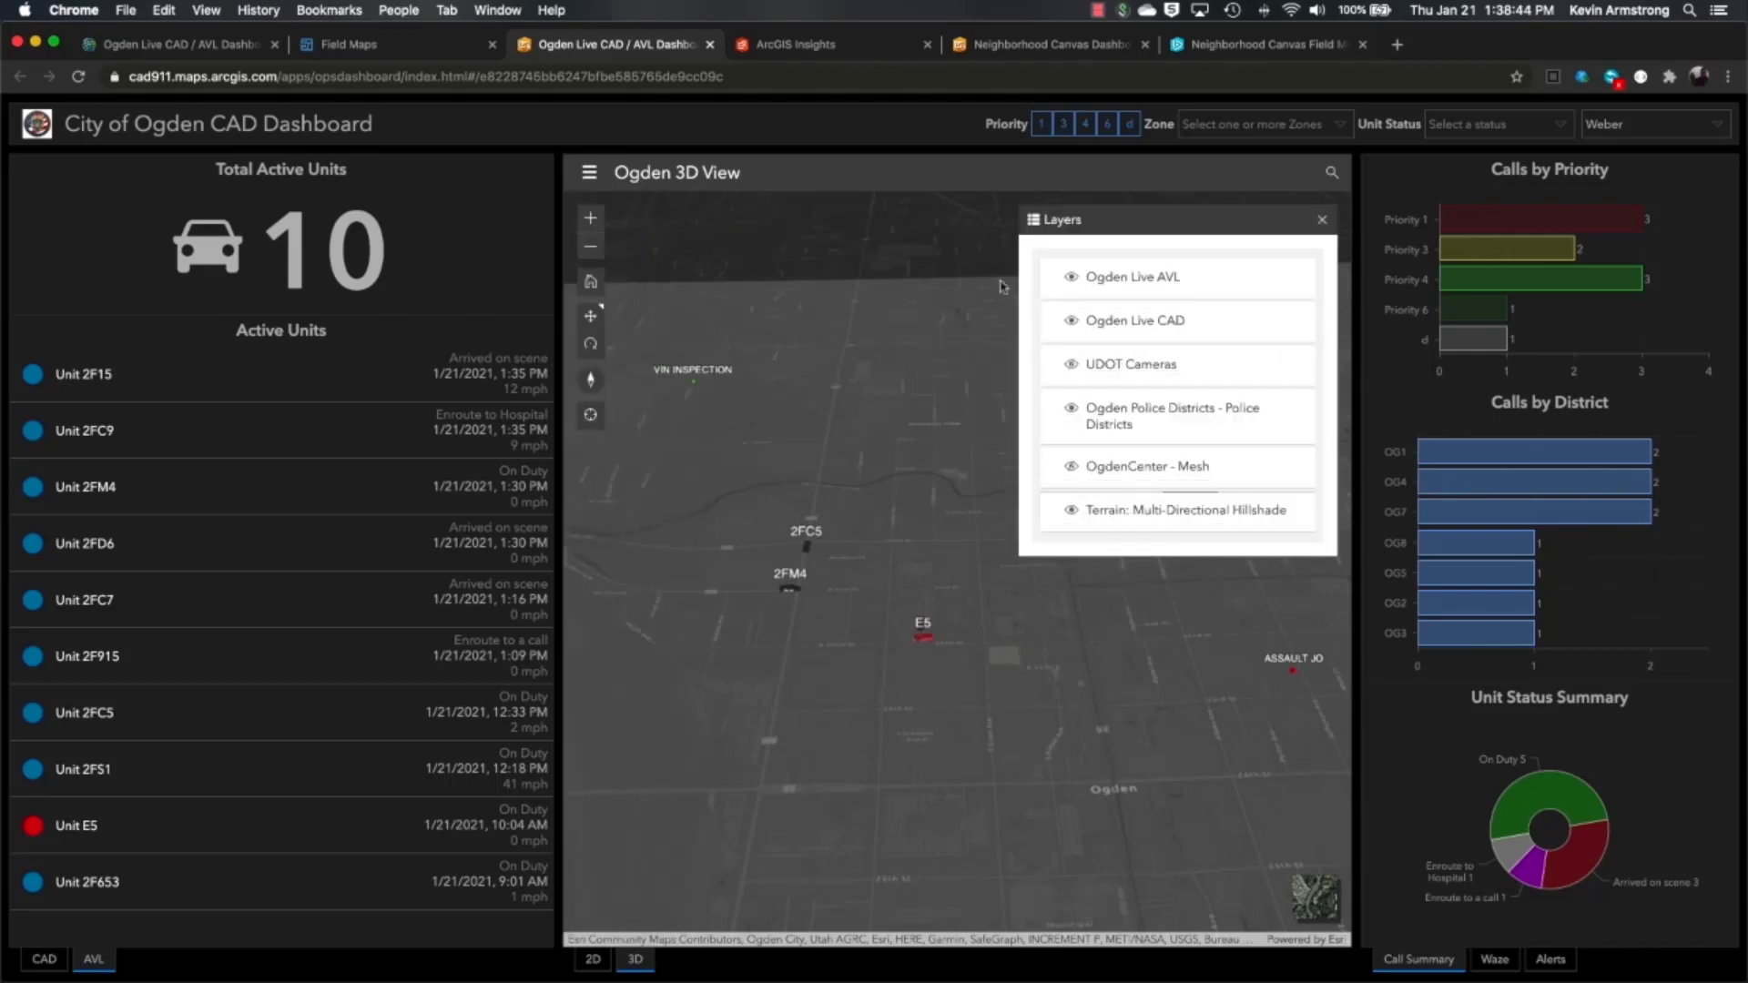
click(1069, 469)
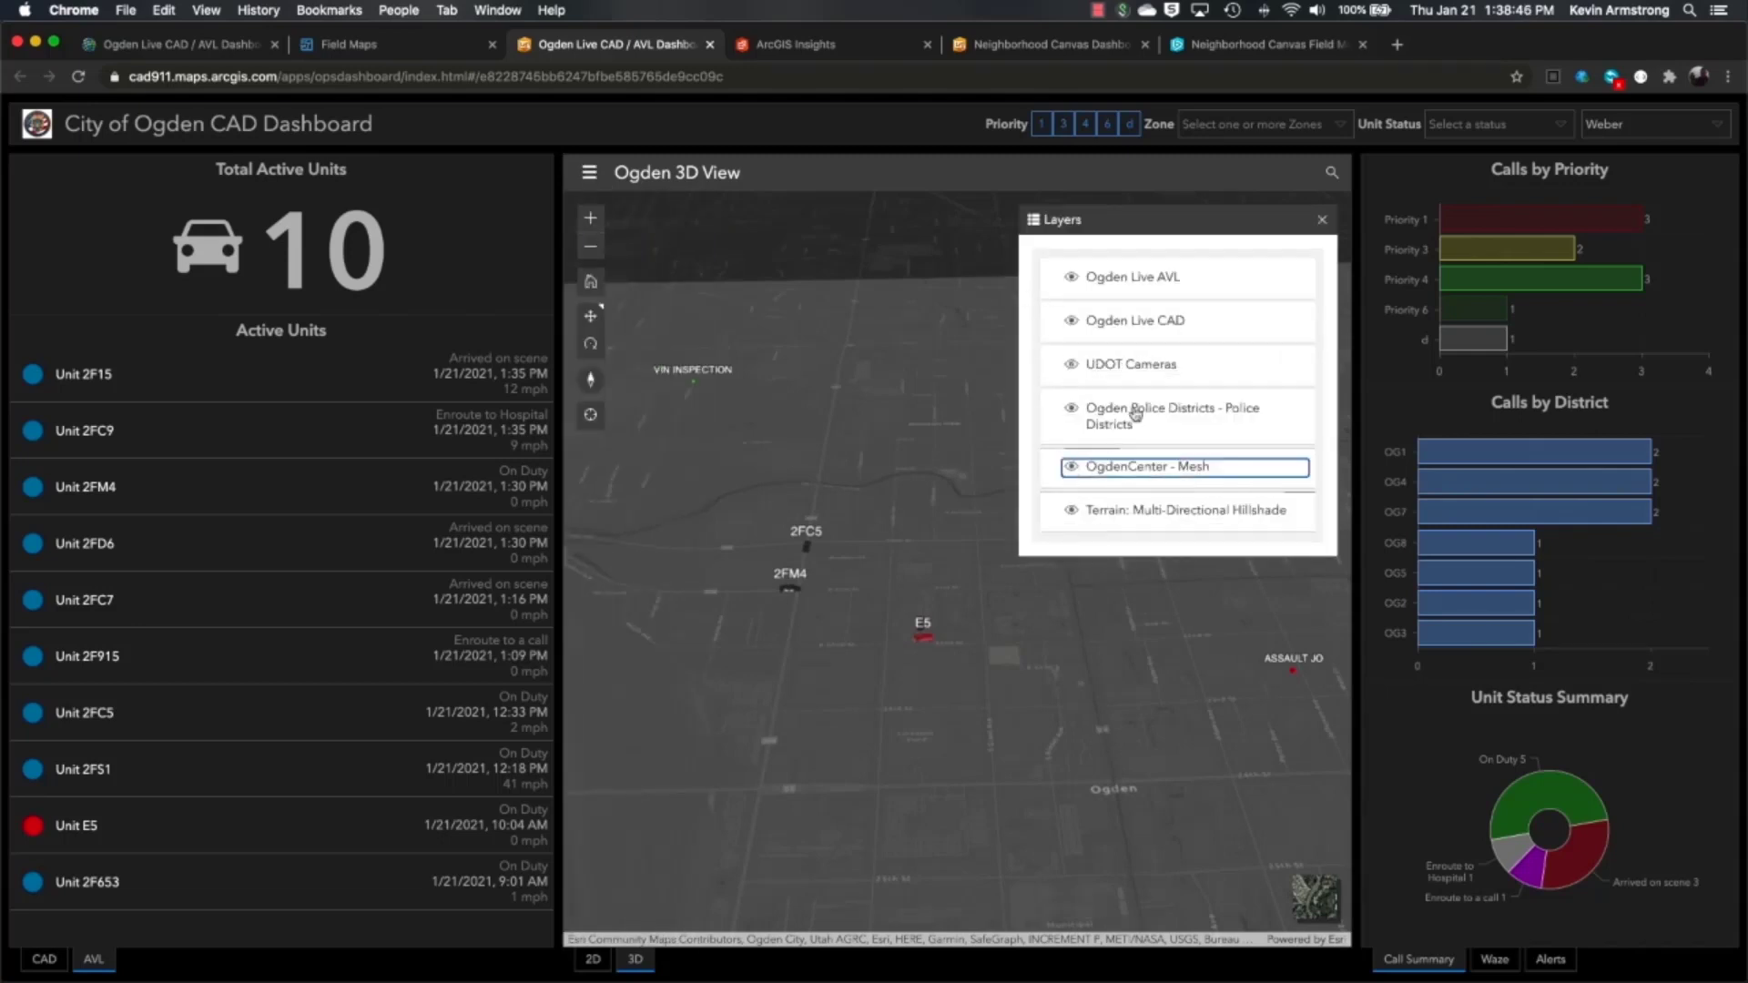
click(1321, 219)
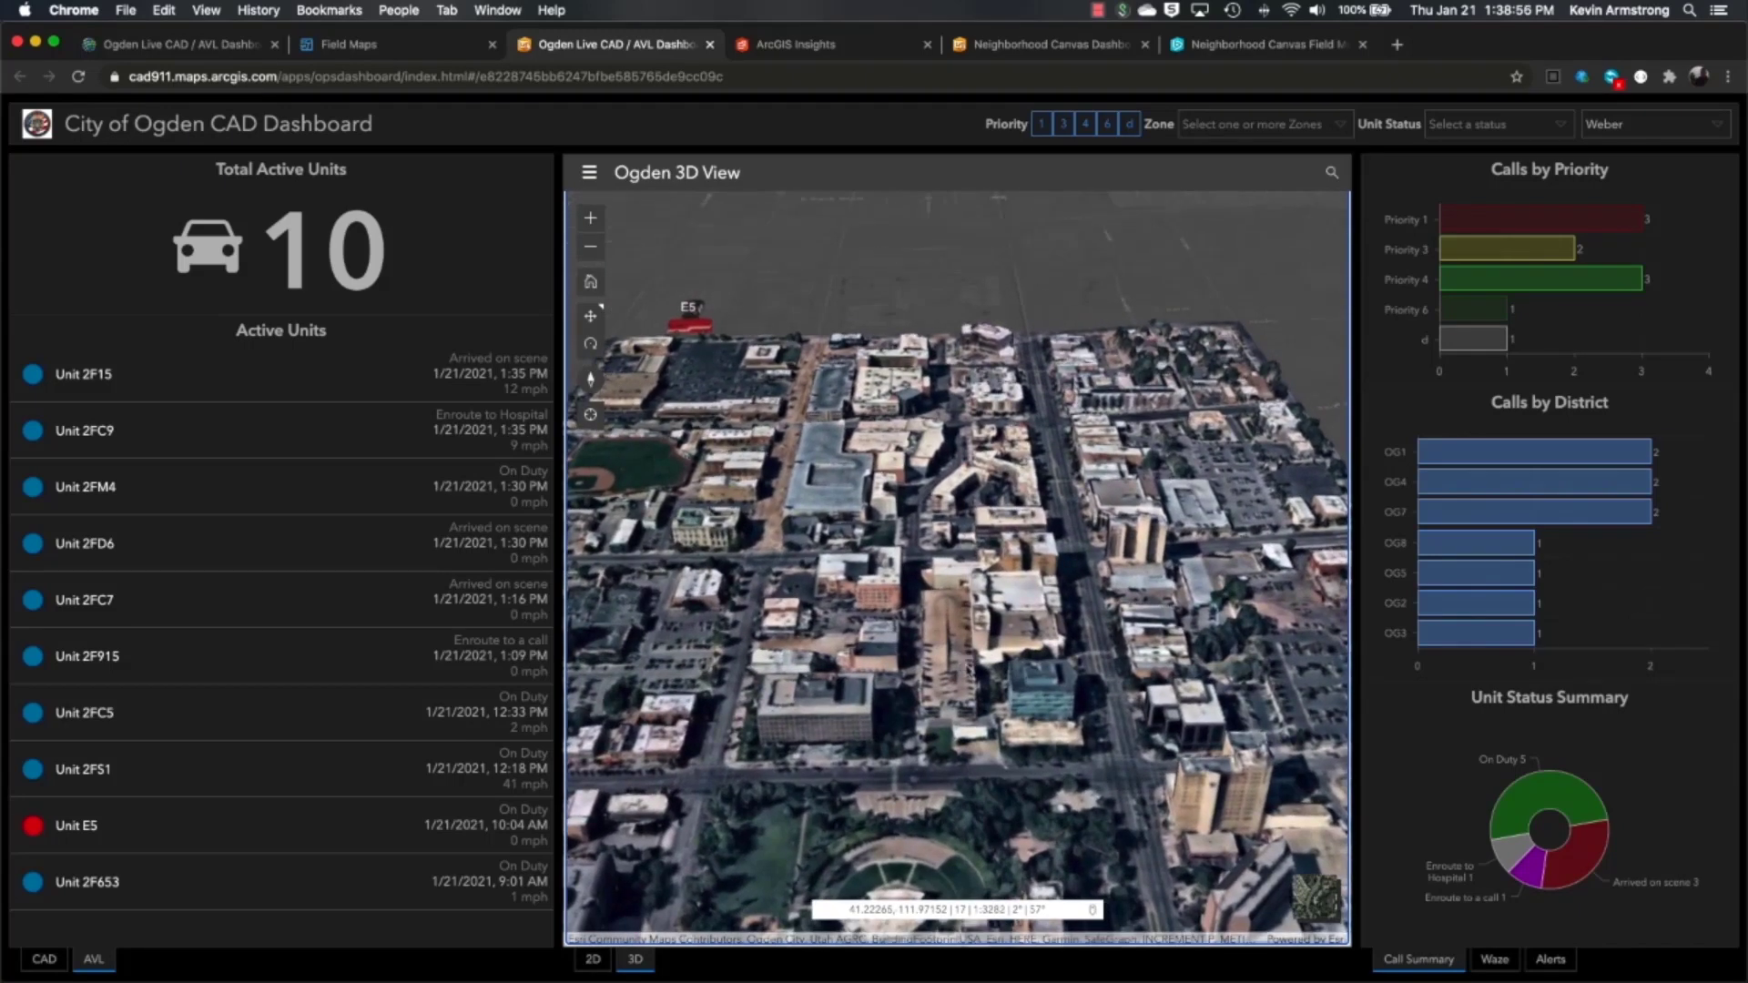
click(590, 344)
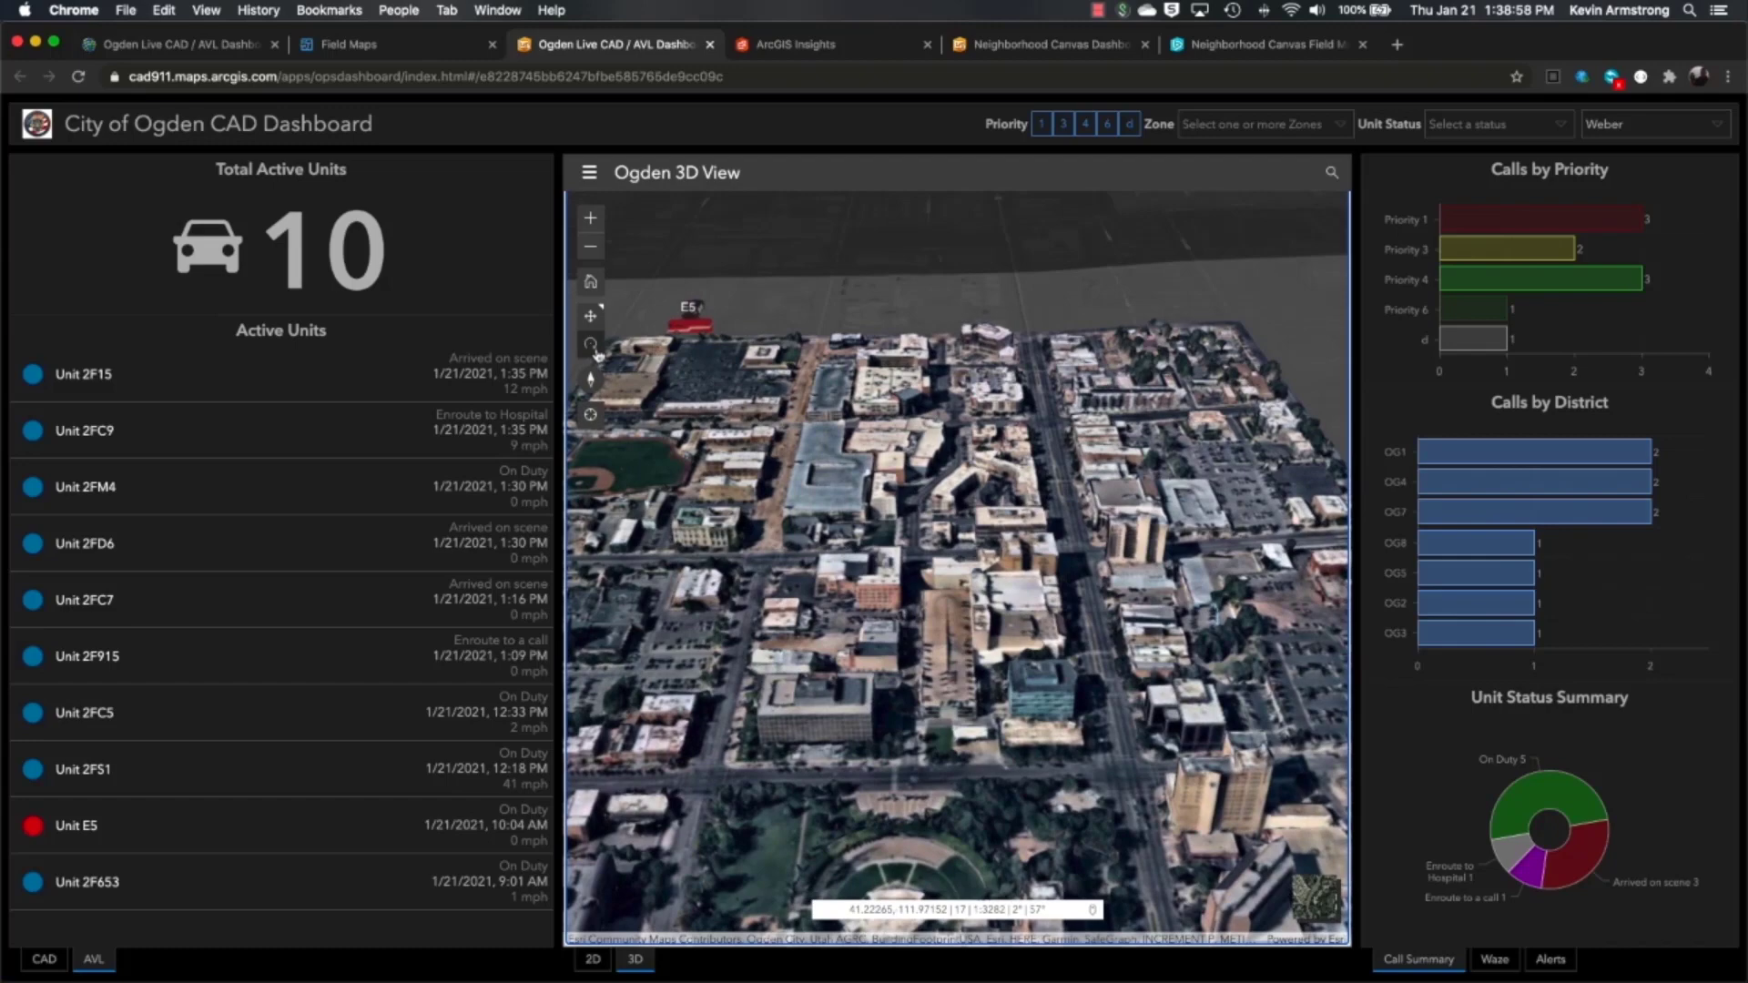
drag(1010, 681, 1092, 653)
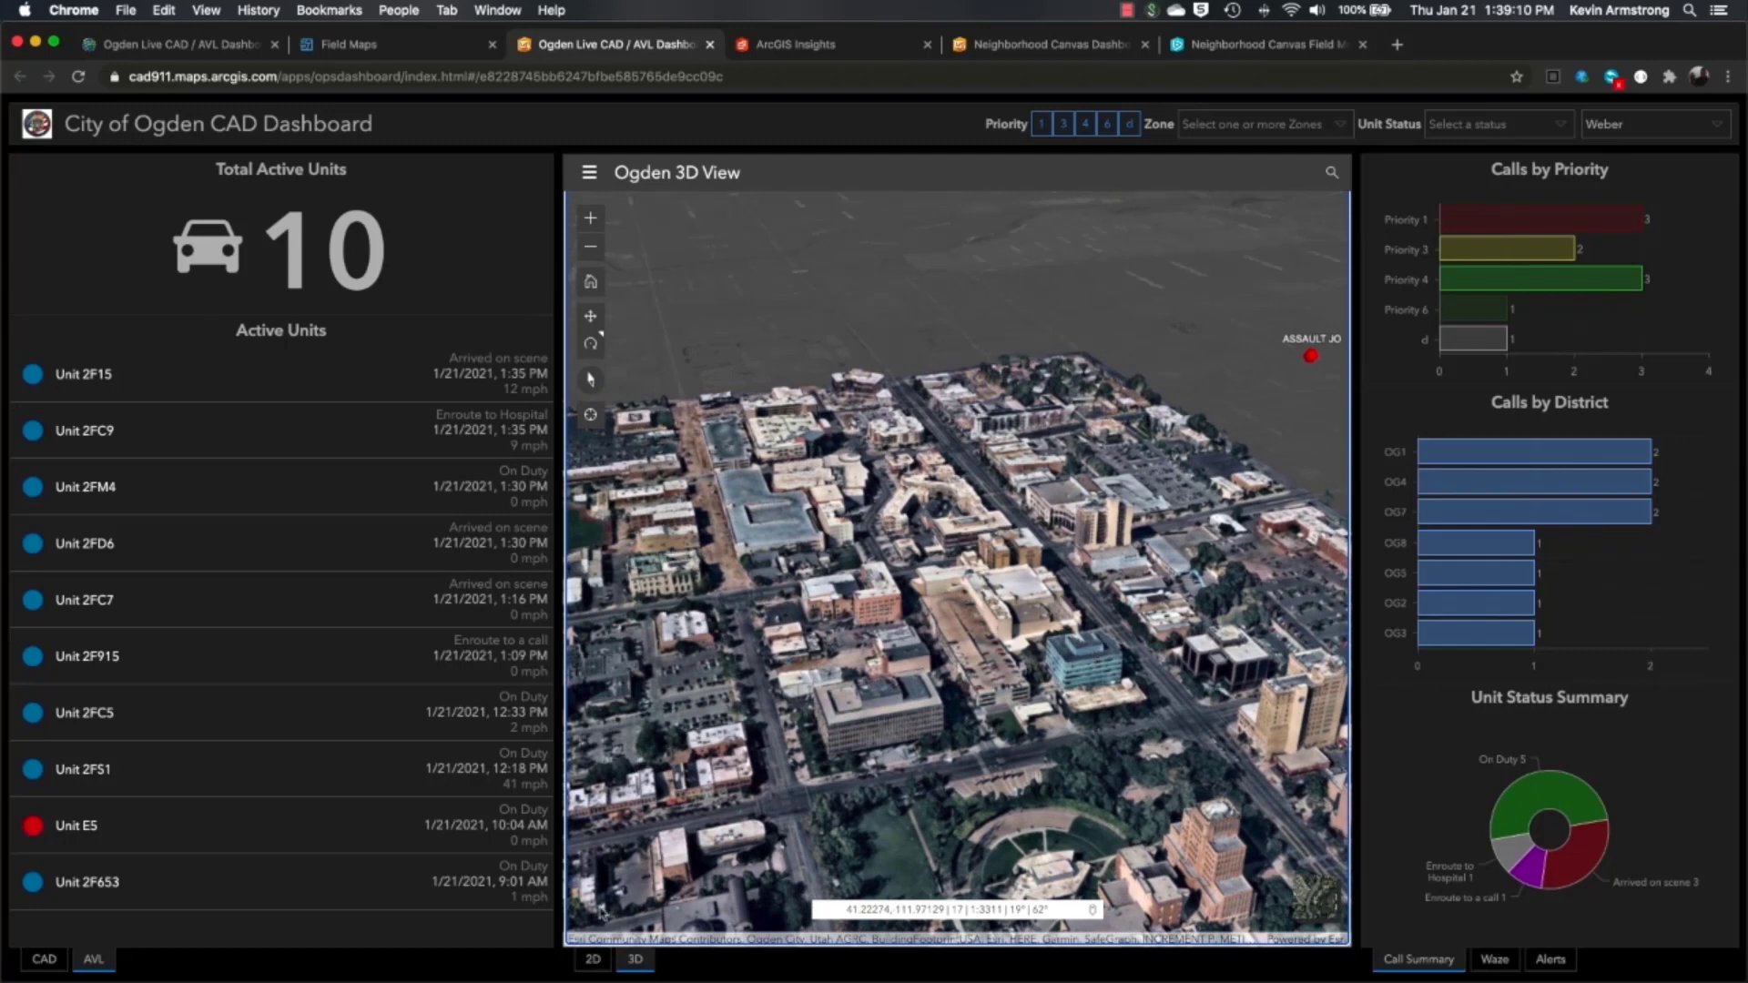
- Return to the 2D map, show Waze Alerts, and view then close the Car Stopped on Shoulder alert
click(592, 960)
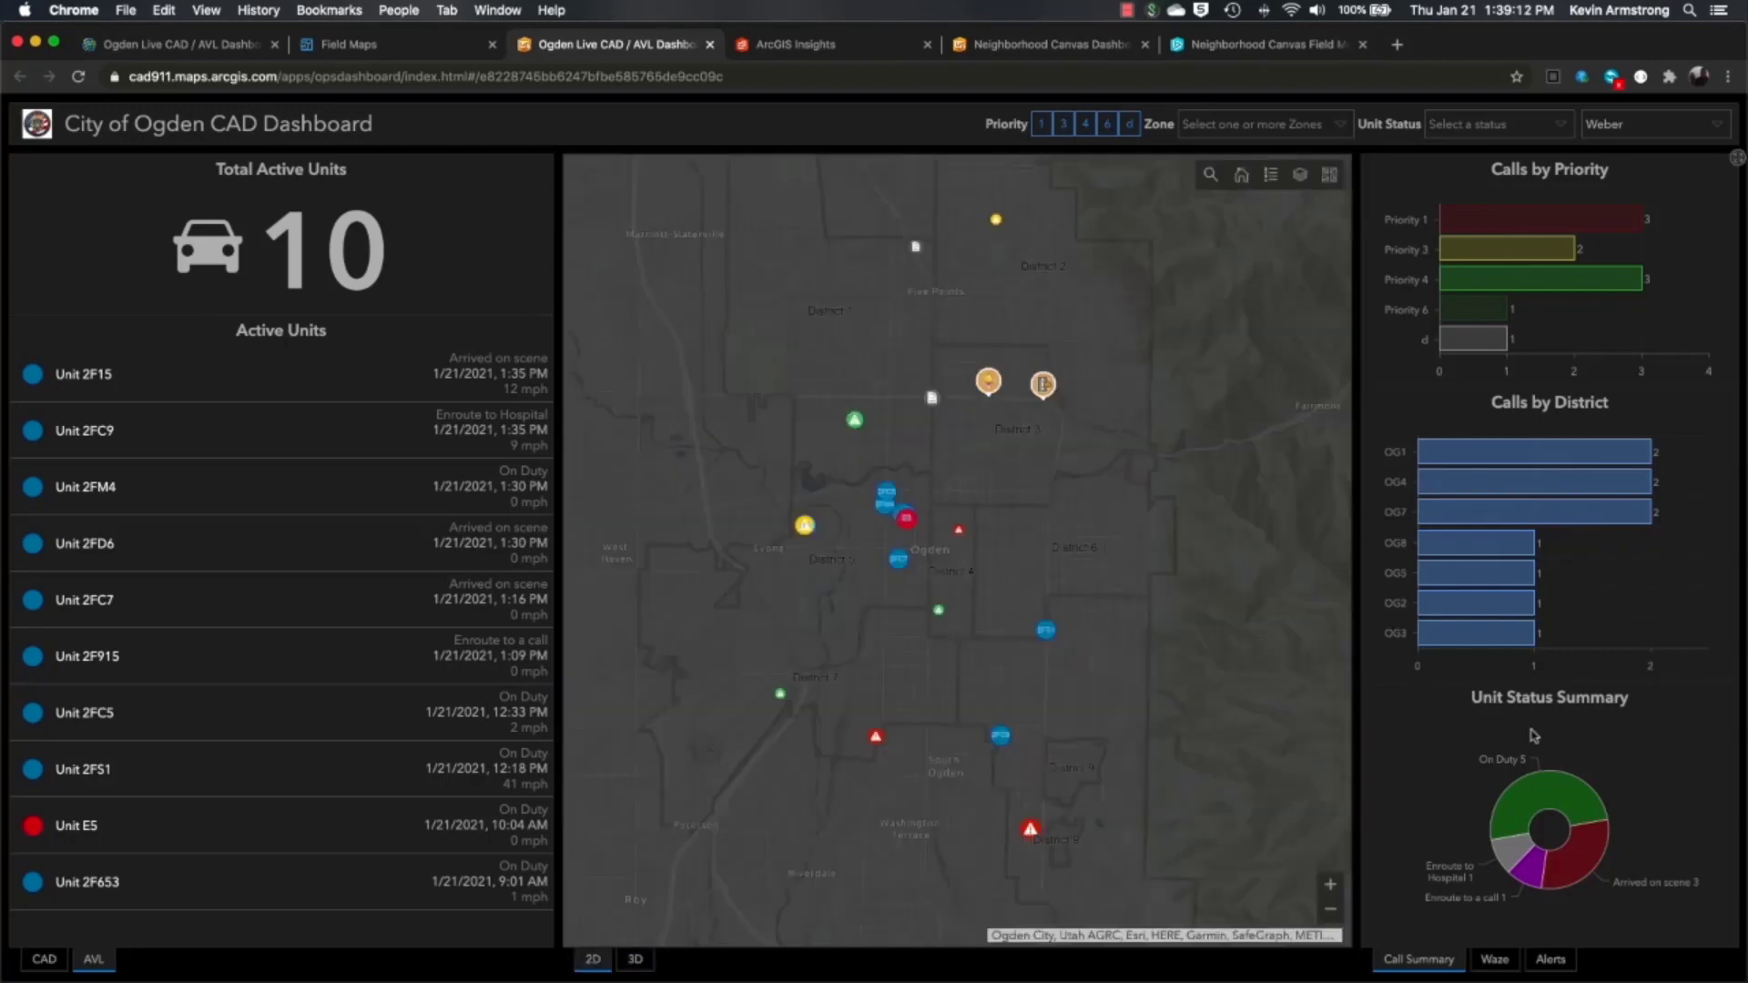
click(1493, 961)
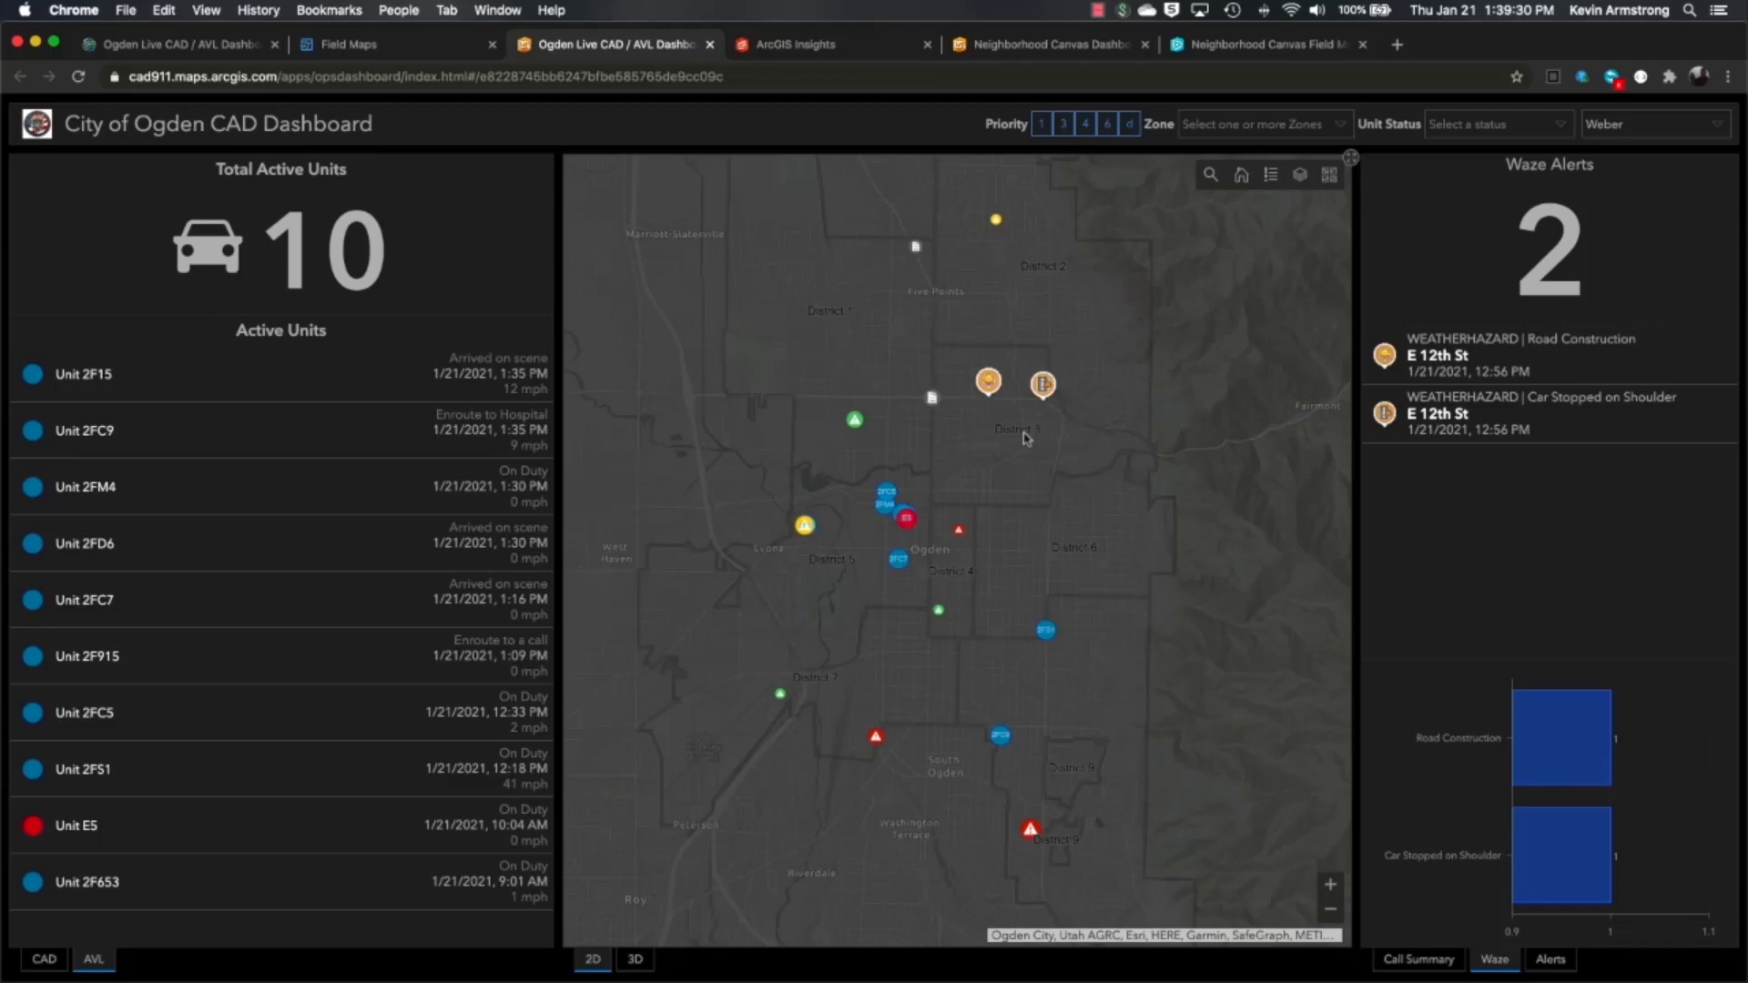
click(1044, 389)
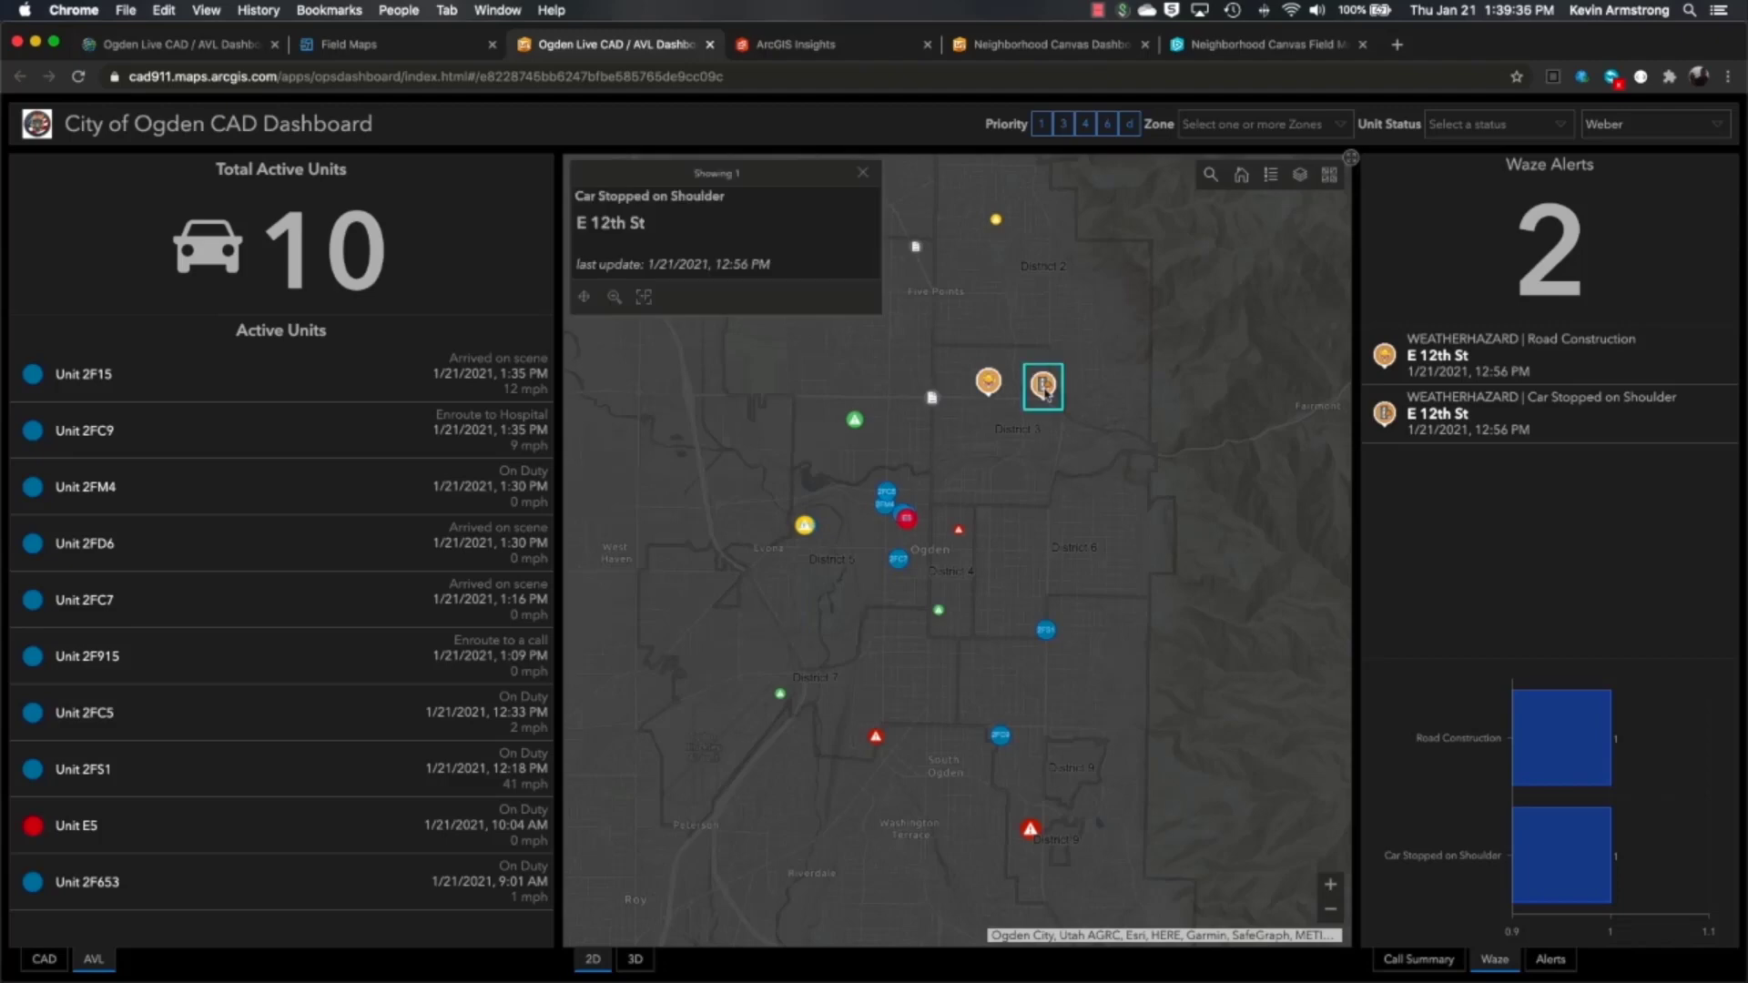
click(863, 176)
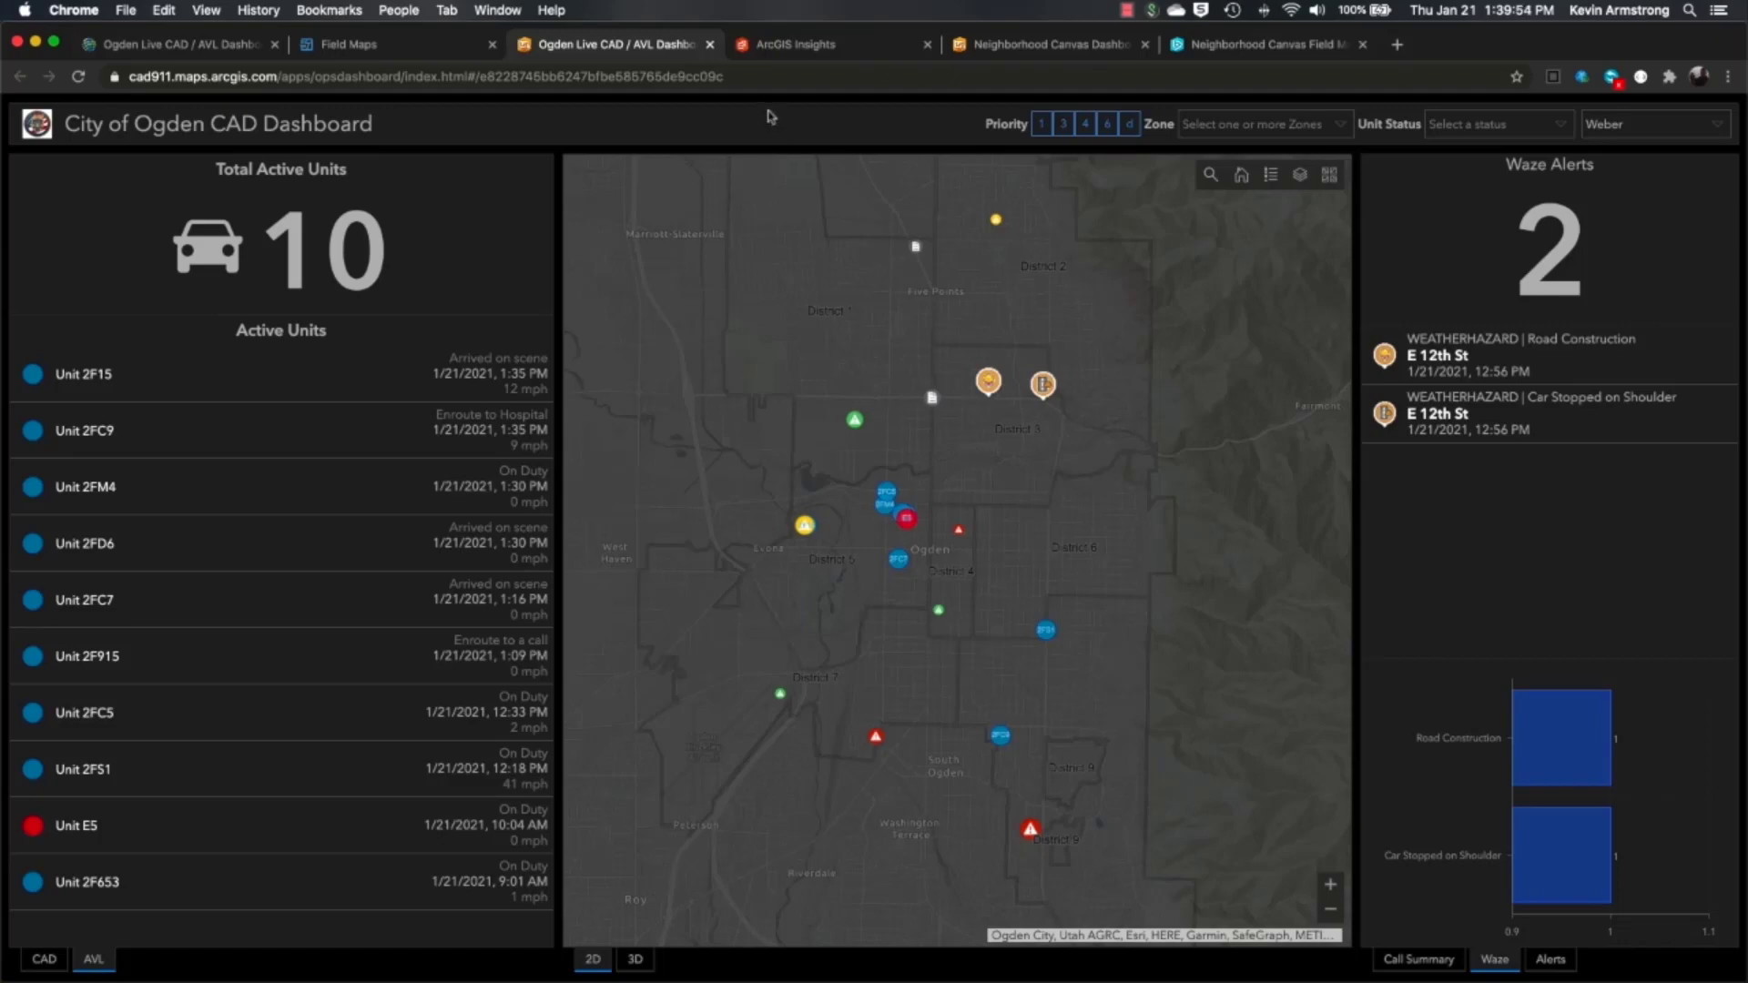
- Switch to the ArcGIS Insights tab showing the CAD Analysis workbook
click(805, 48)
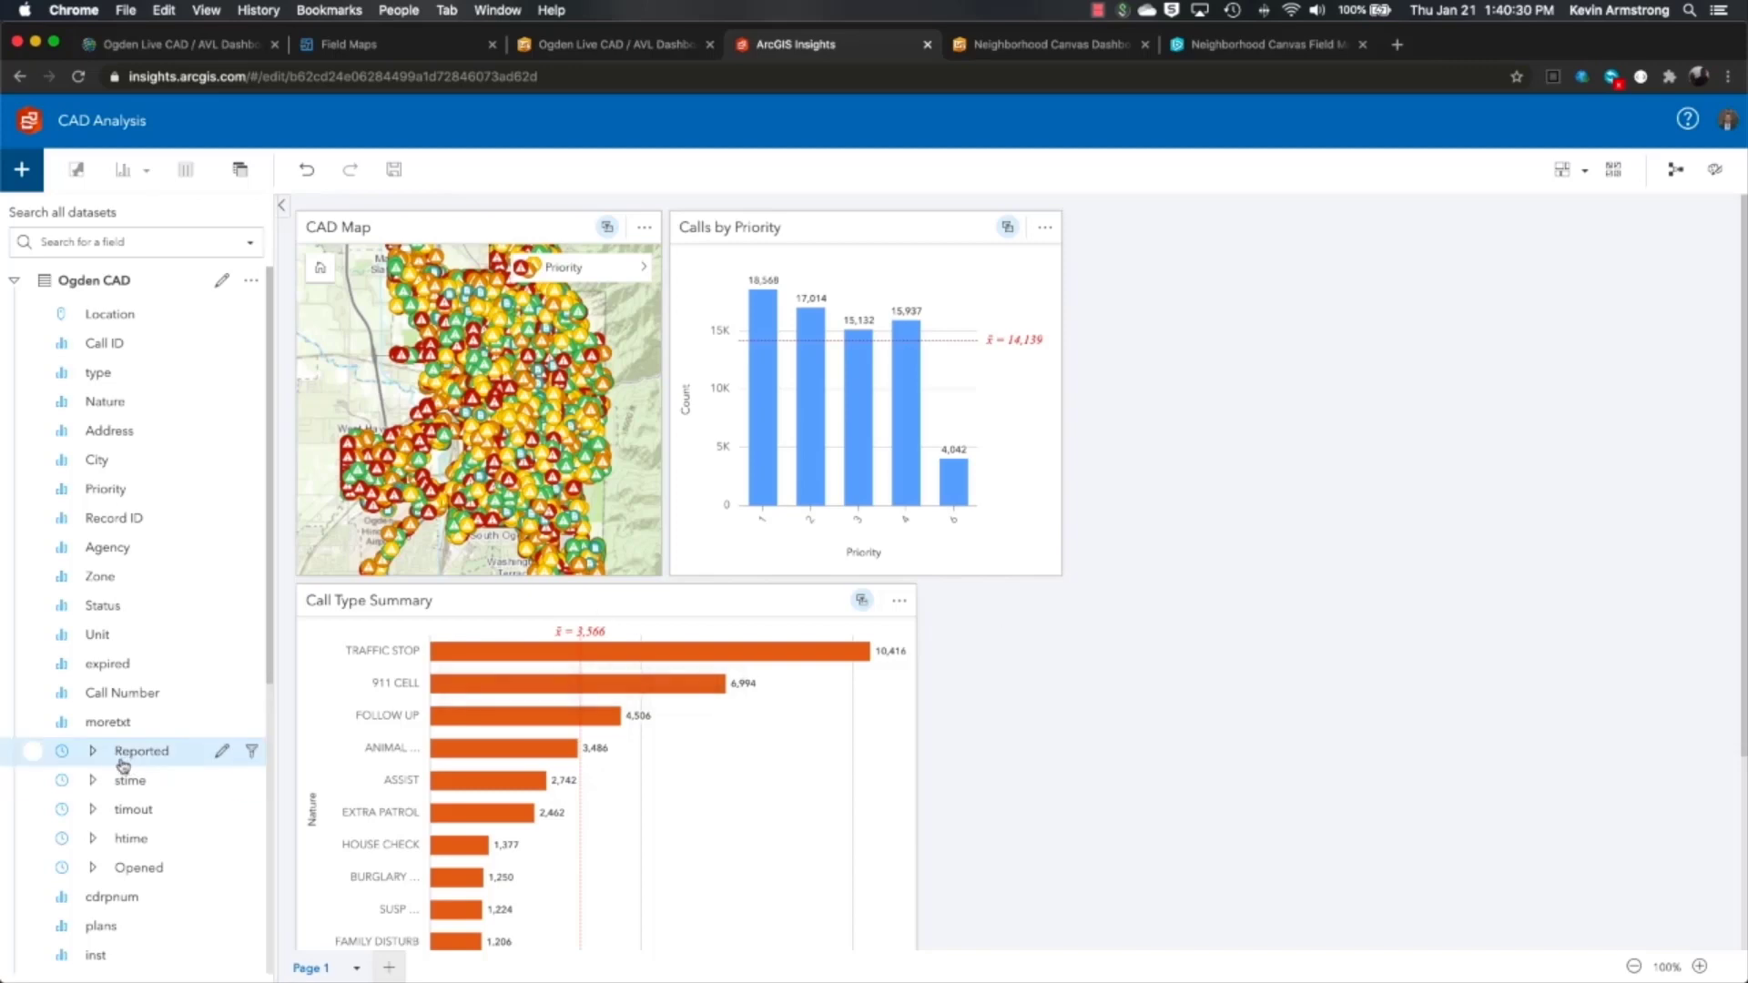
- Create a heat chart of Reported Day of week by Hour and widen it to show every hour
click(94, 752)
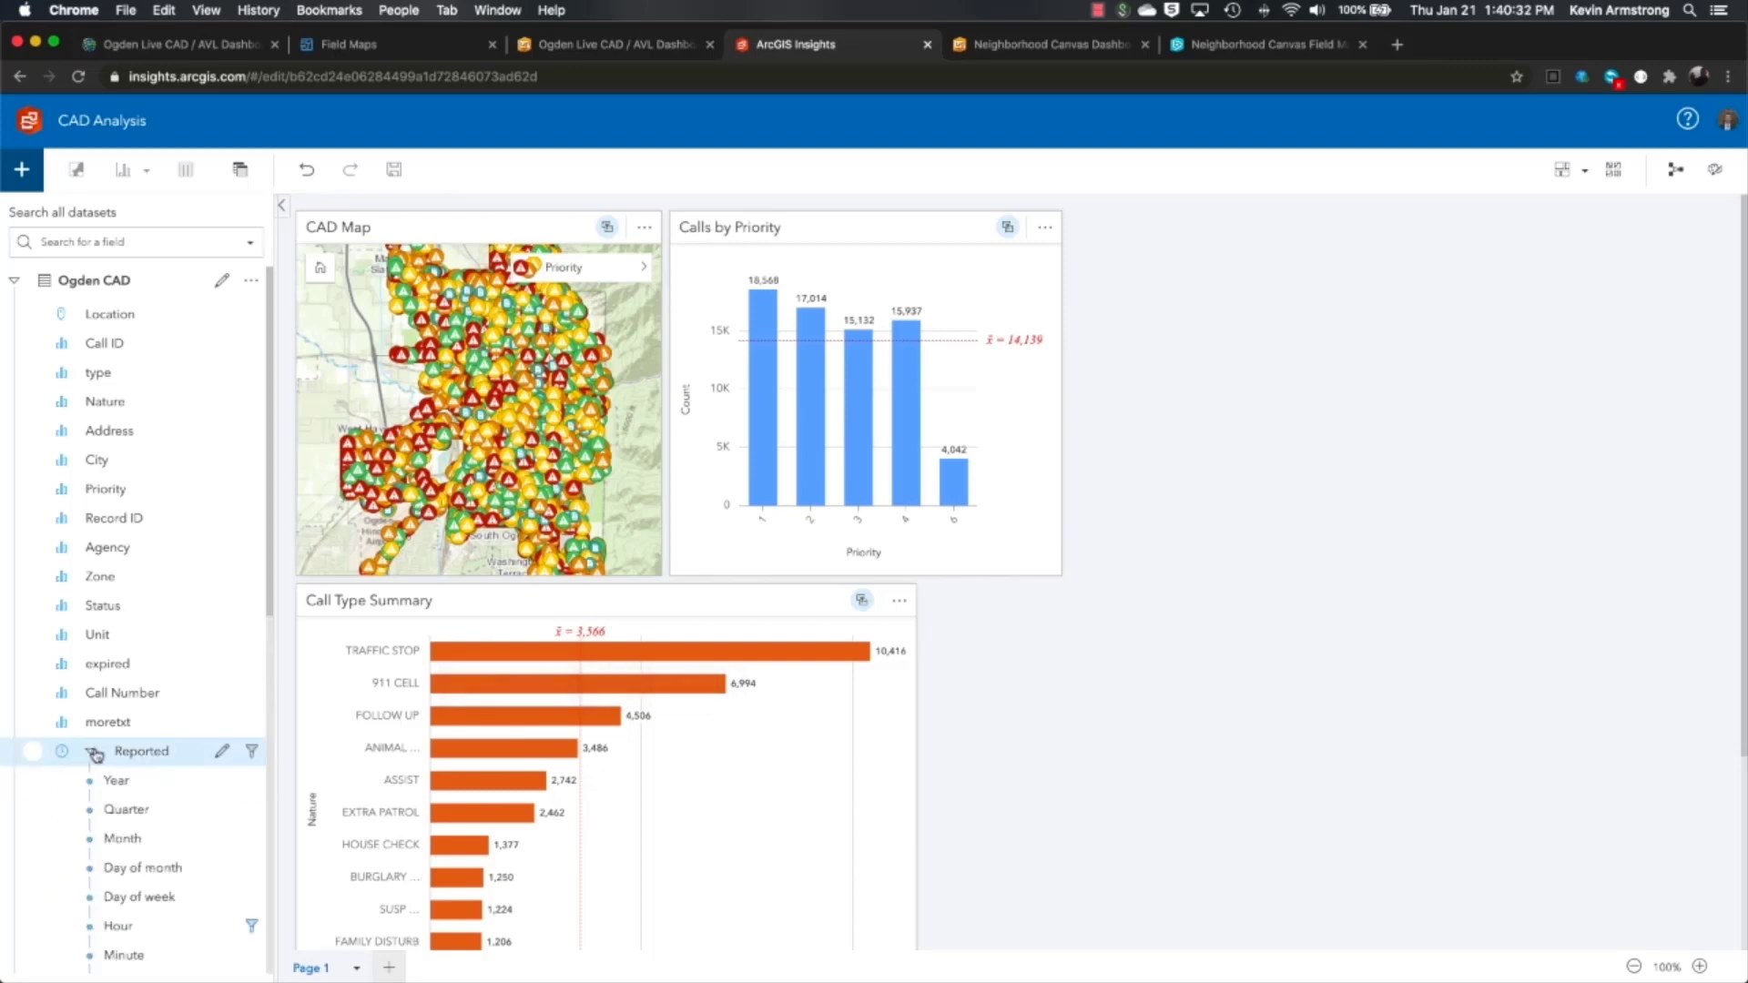
scroll(97, 753, down, 3)
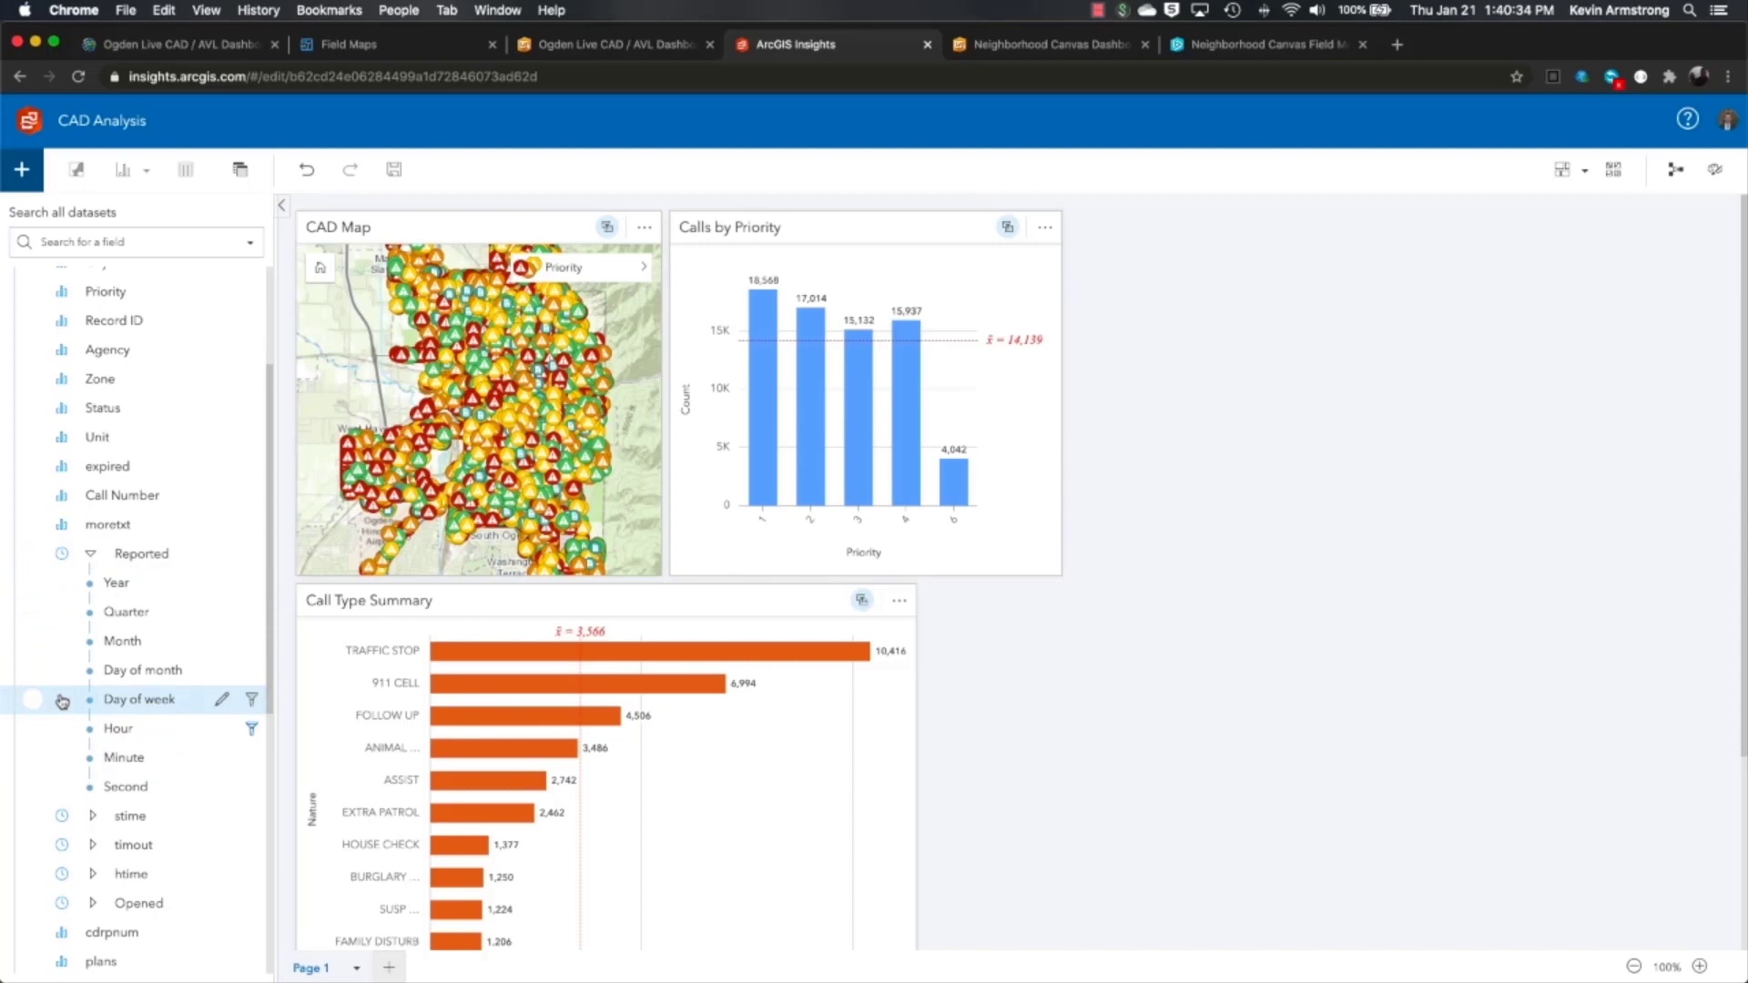
click(32, 699)
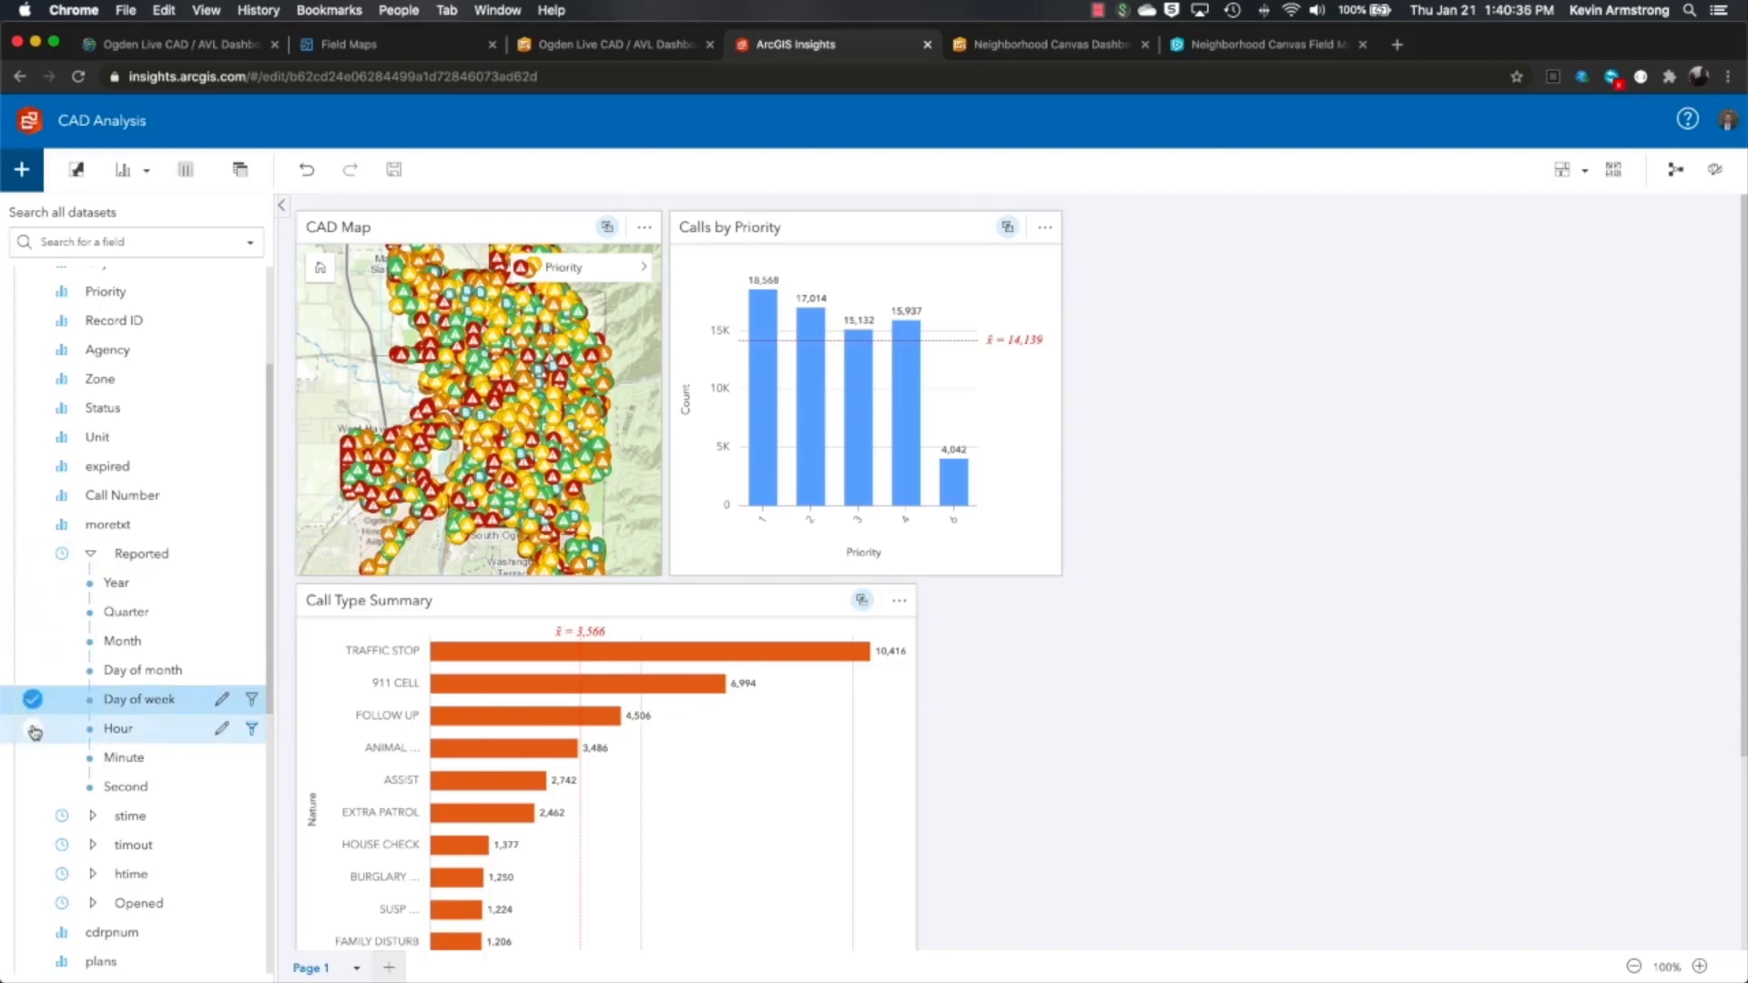
click(33, 732)
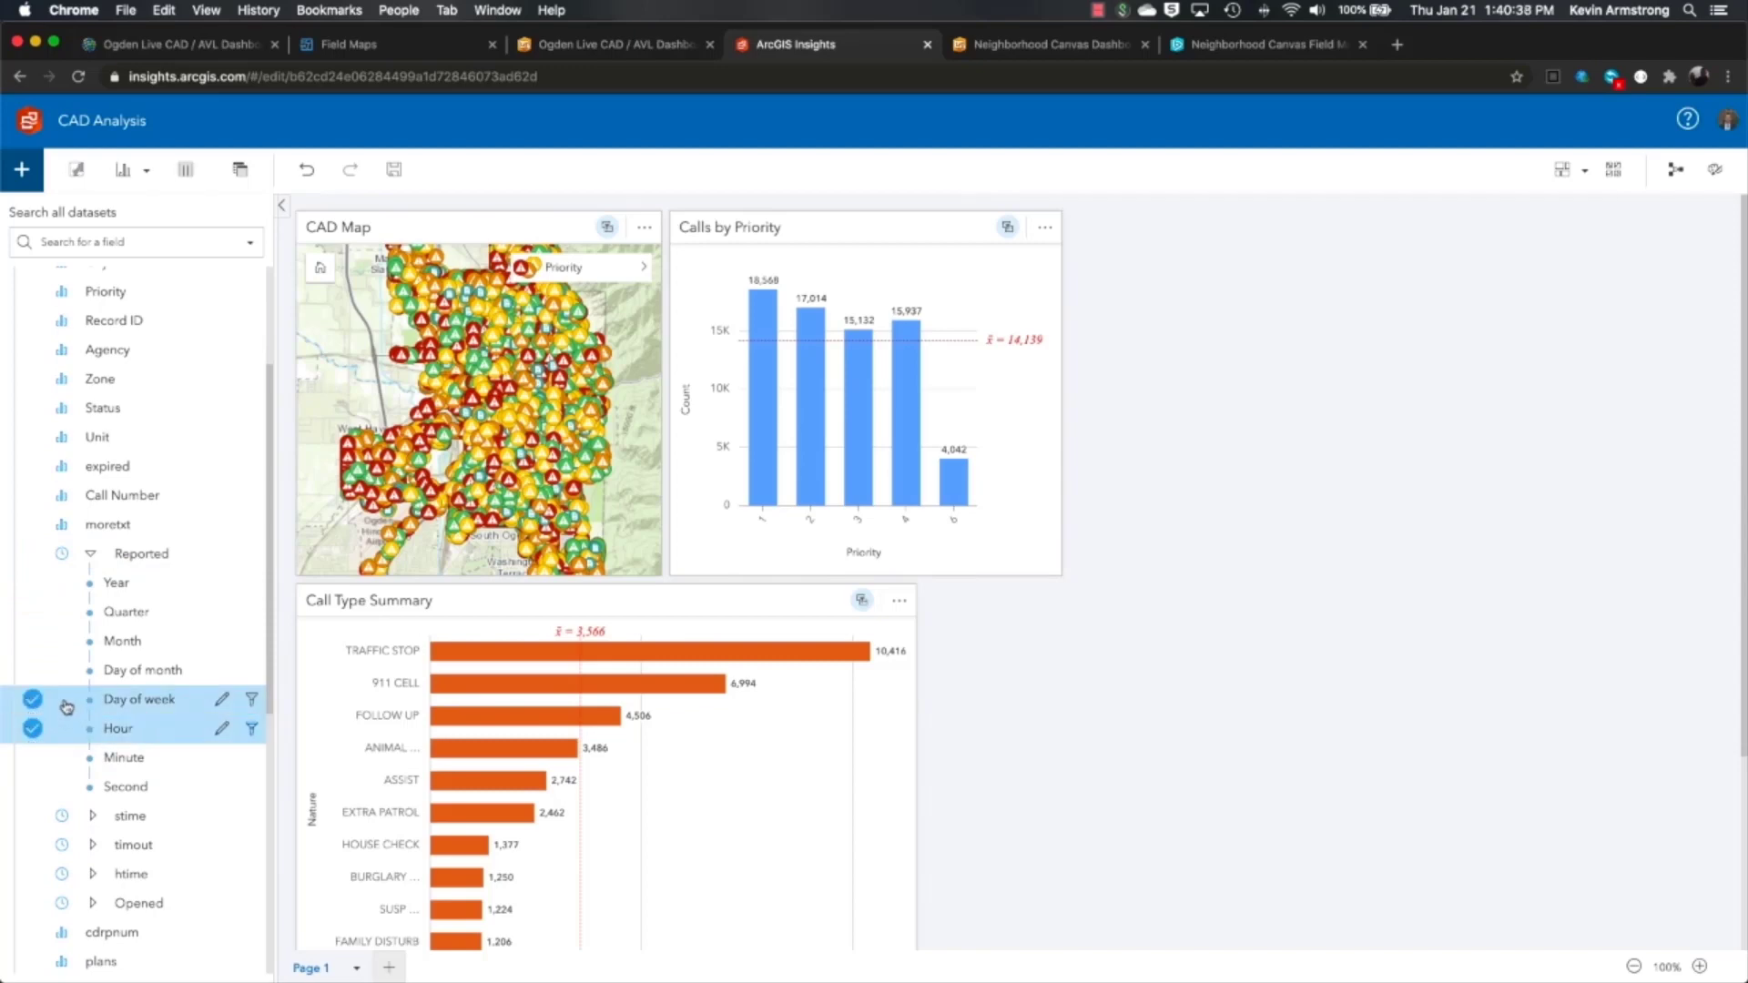
drag(69, 708, 1346, 425)
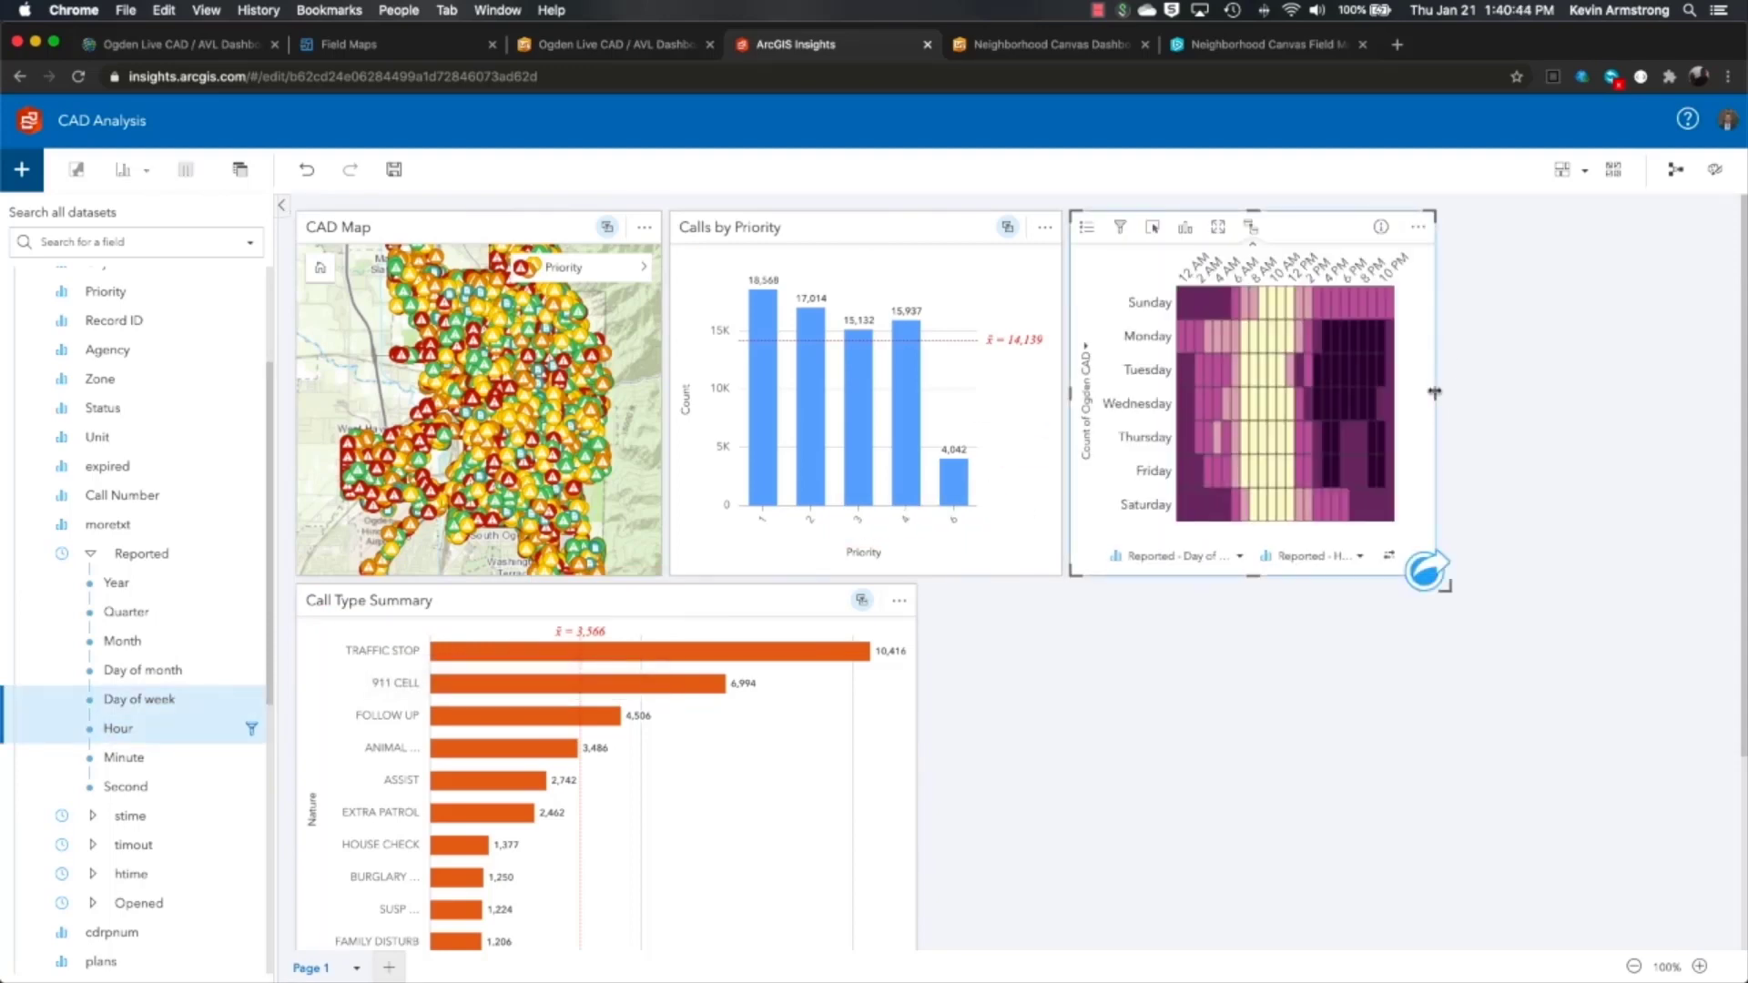
drag(1435, 393, 1694, 398)
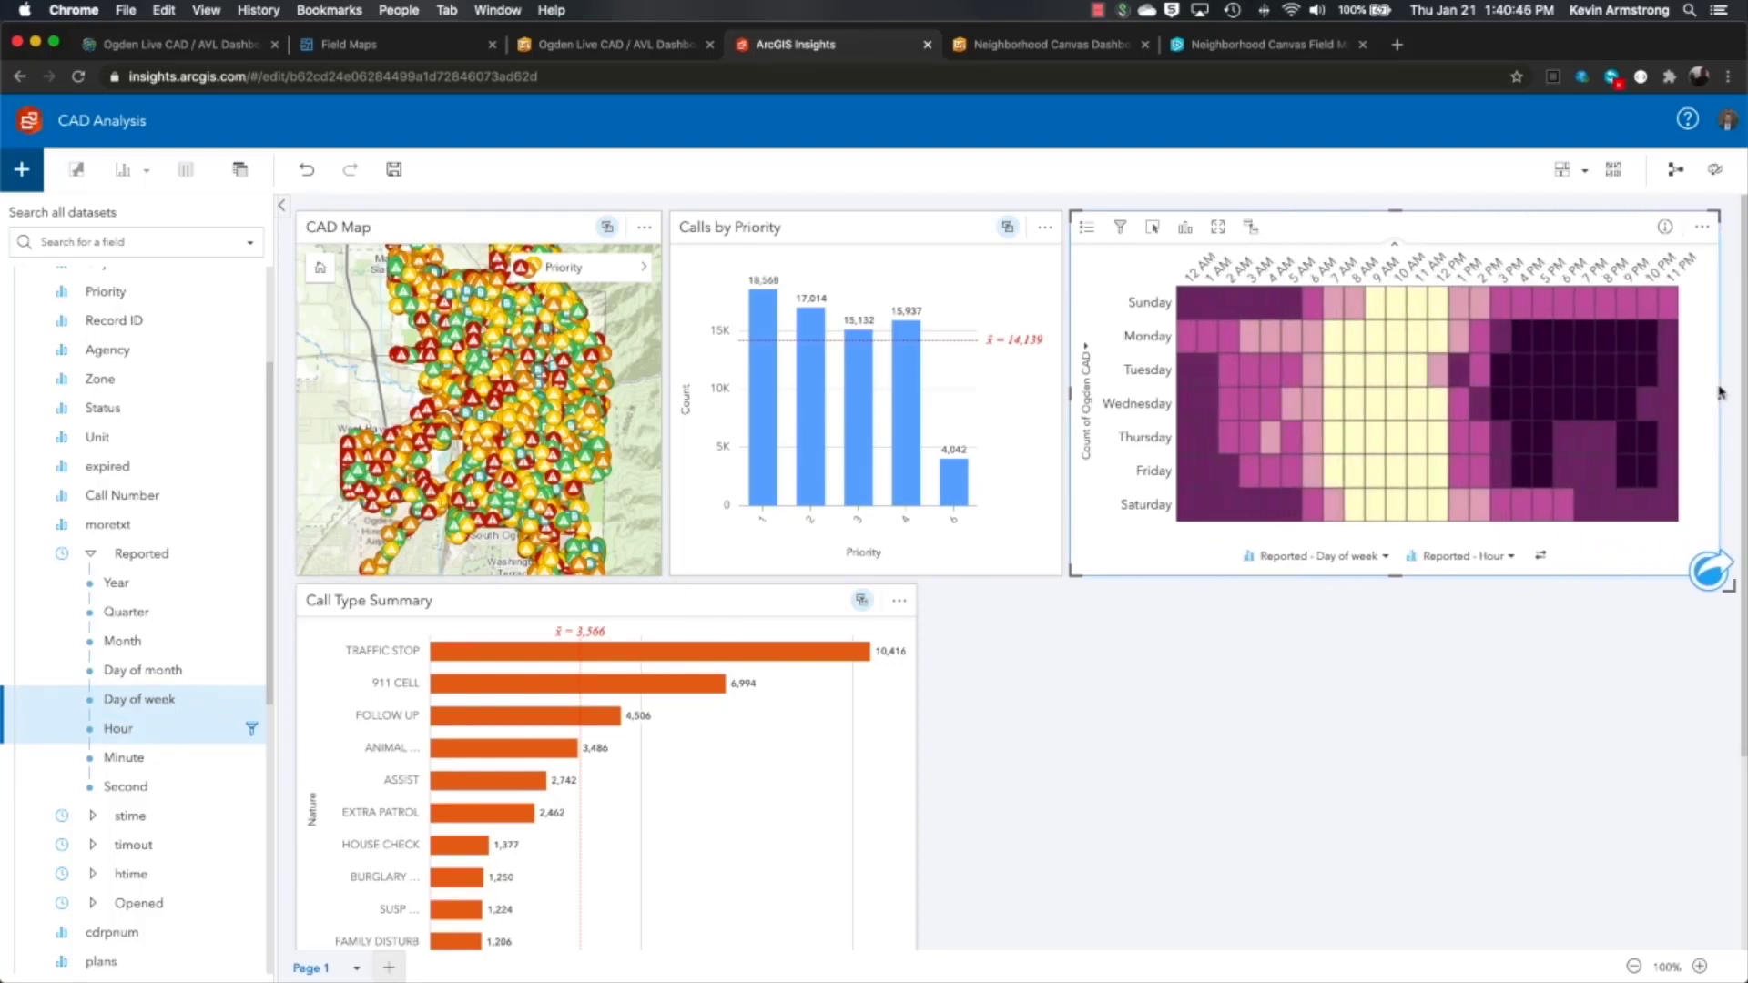
click(1170, 640)
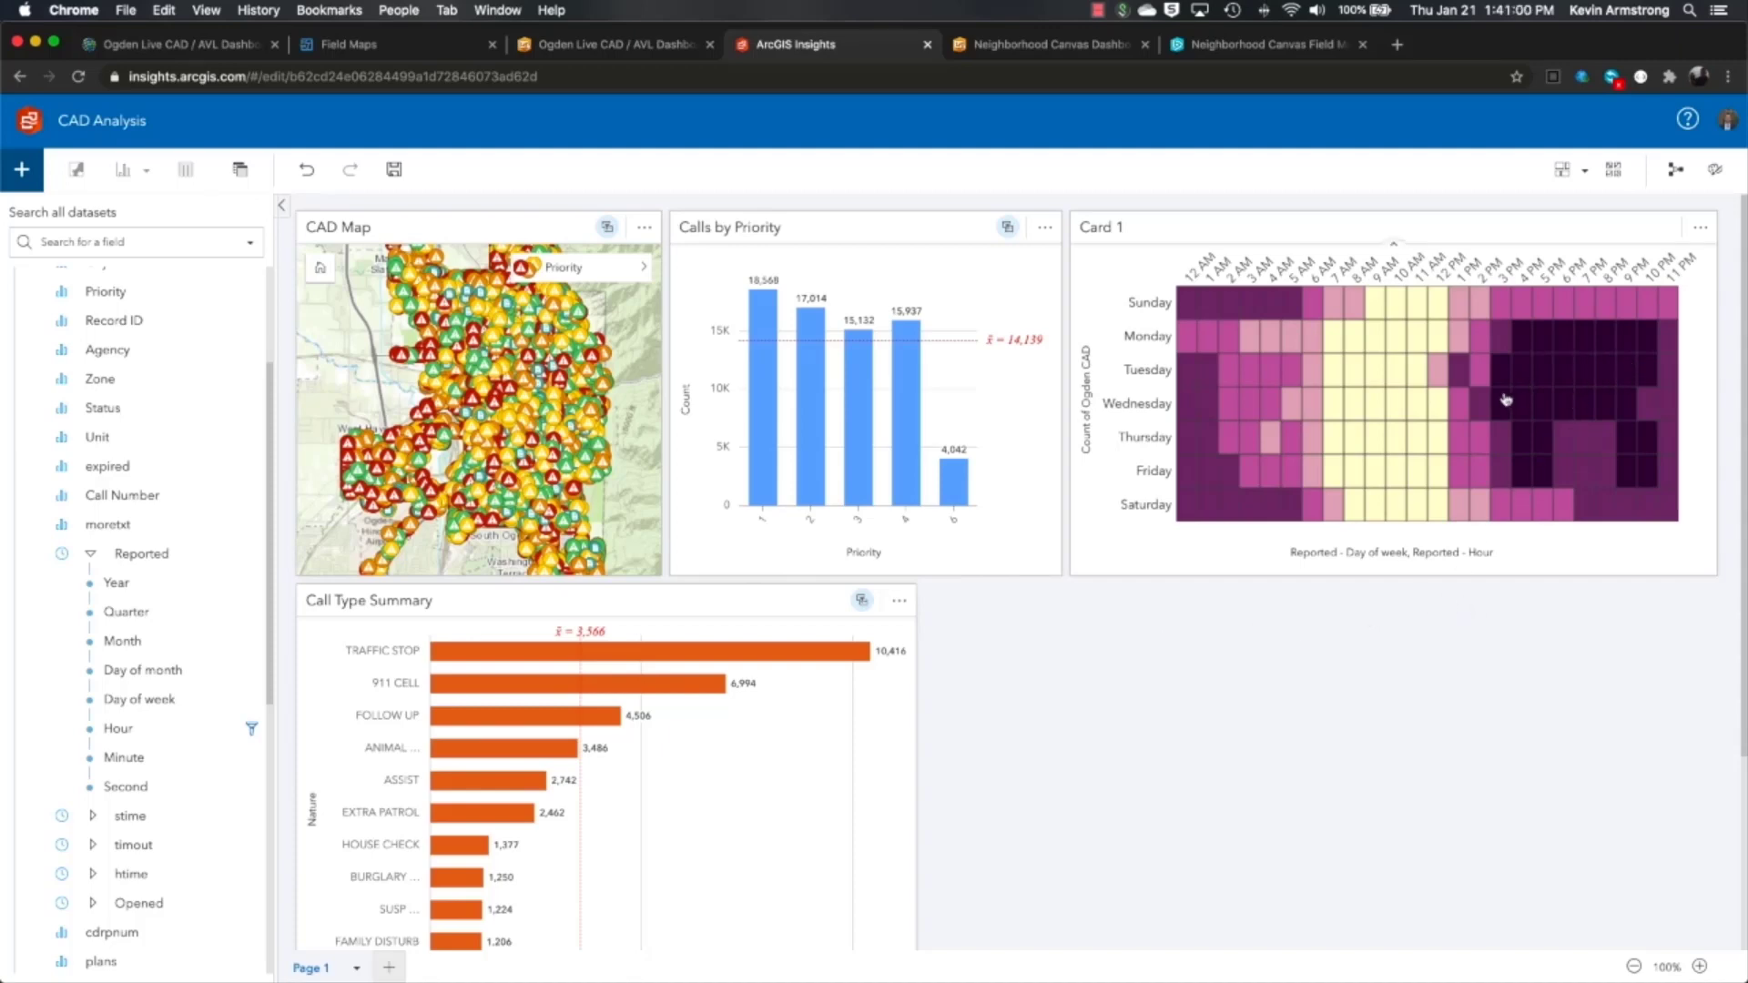
mouse_move(1514, 375)
mouse_move(1376, 411)
- Make an Address count table sorted descending, widened and placed beside the Call Type Summary
scroll(97, 410, up, 3)
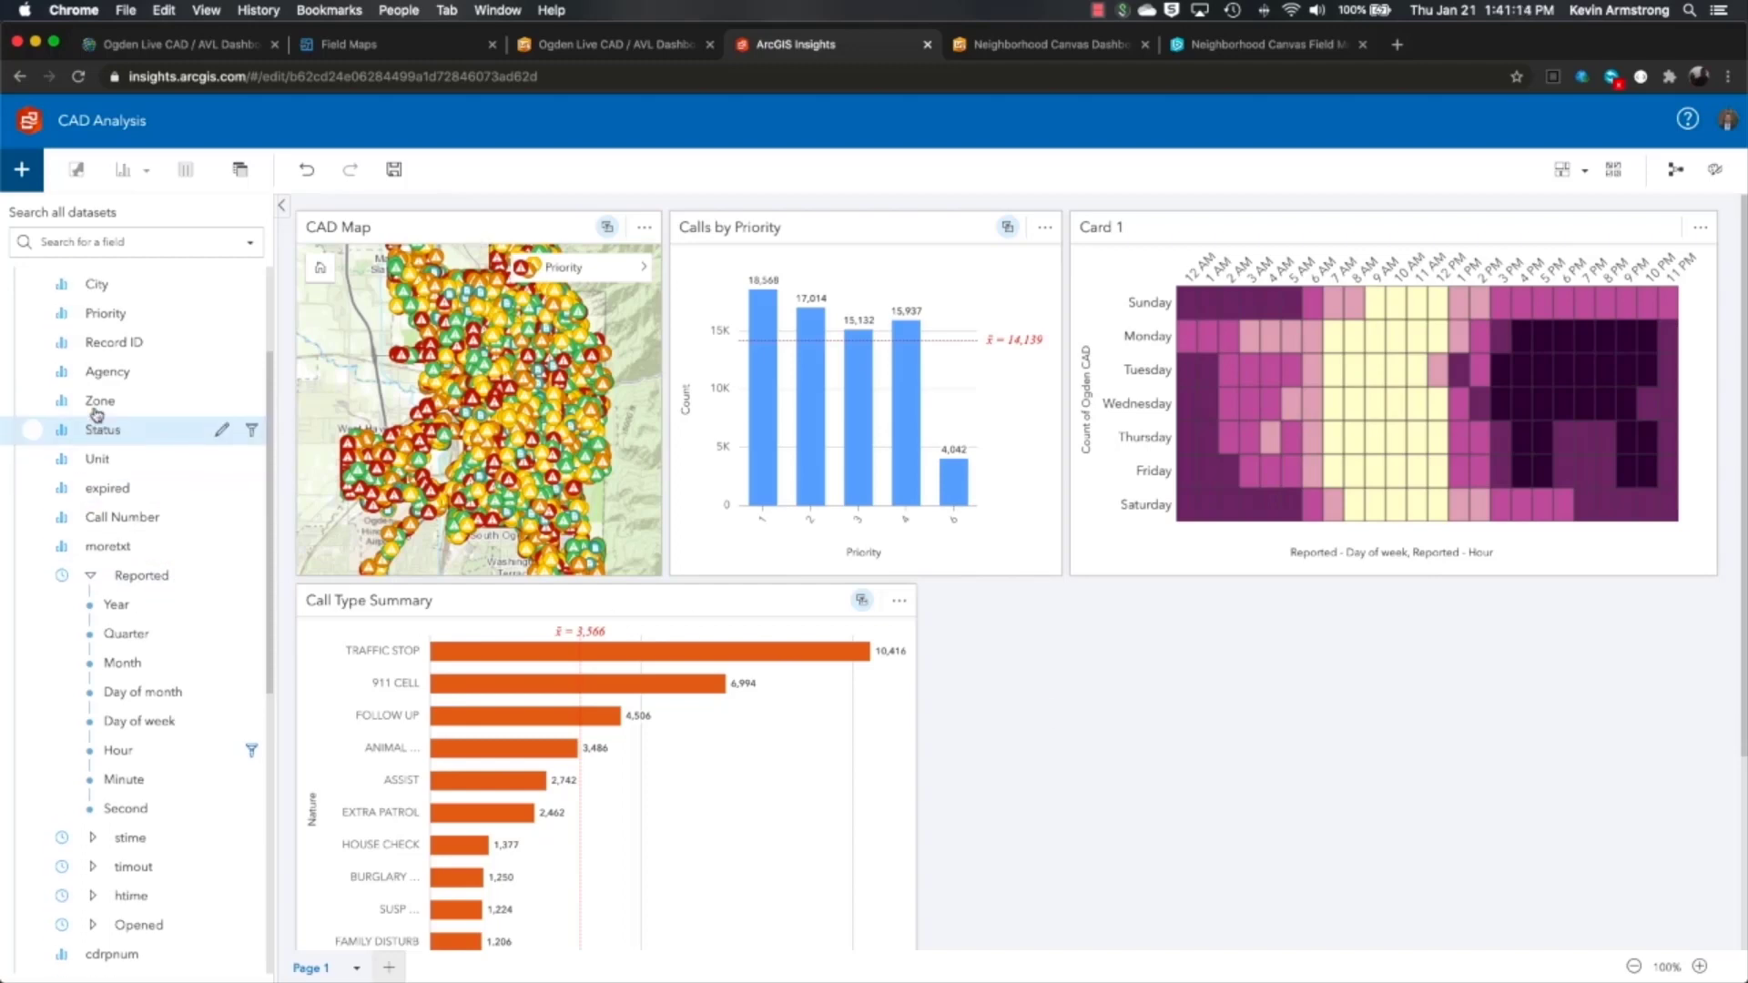
click(39, 406)
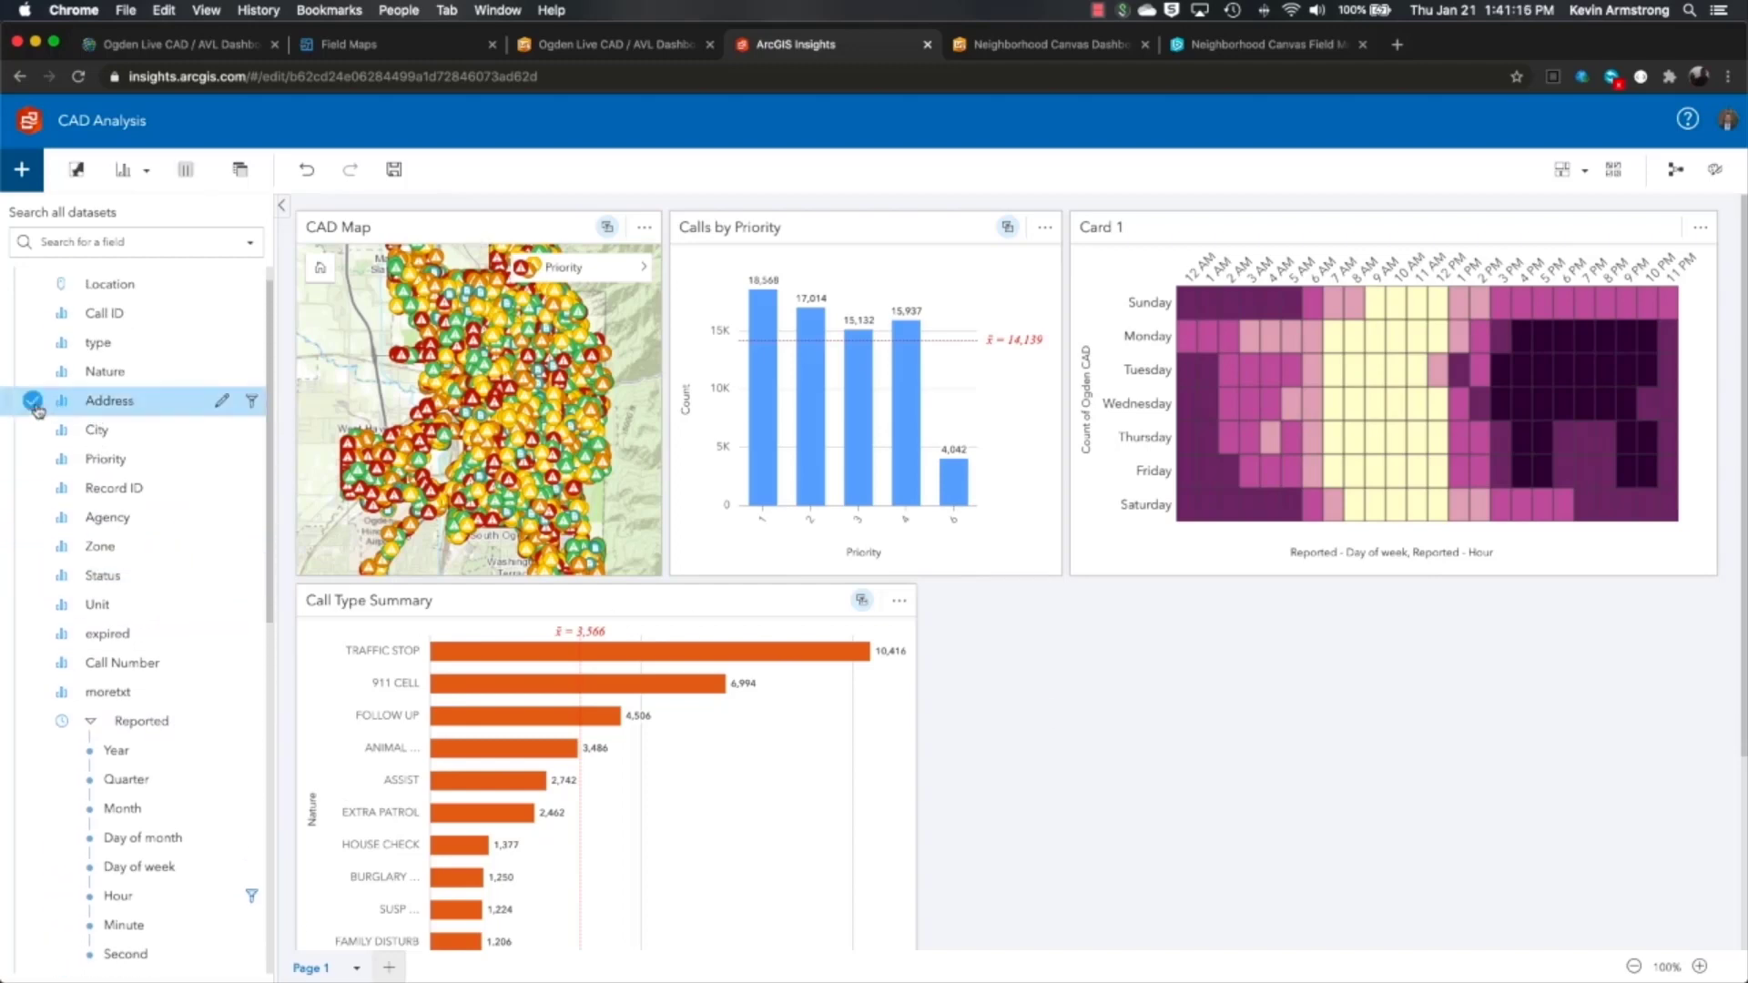
drag(150, 407, 1329, 679)
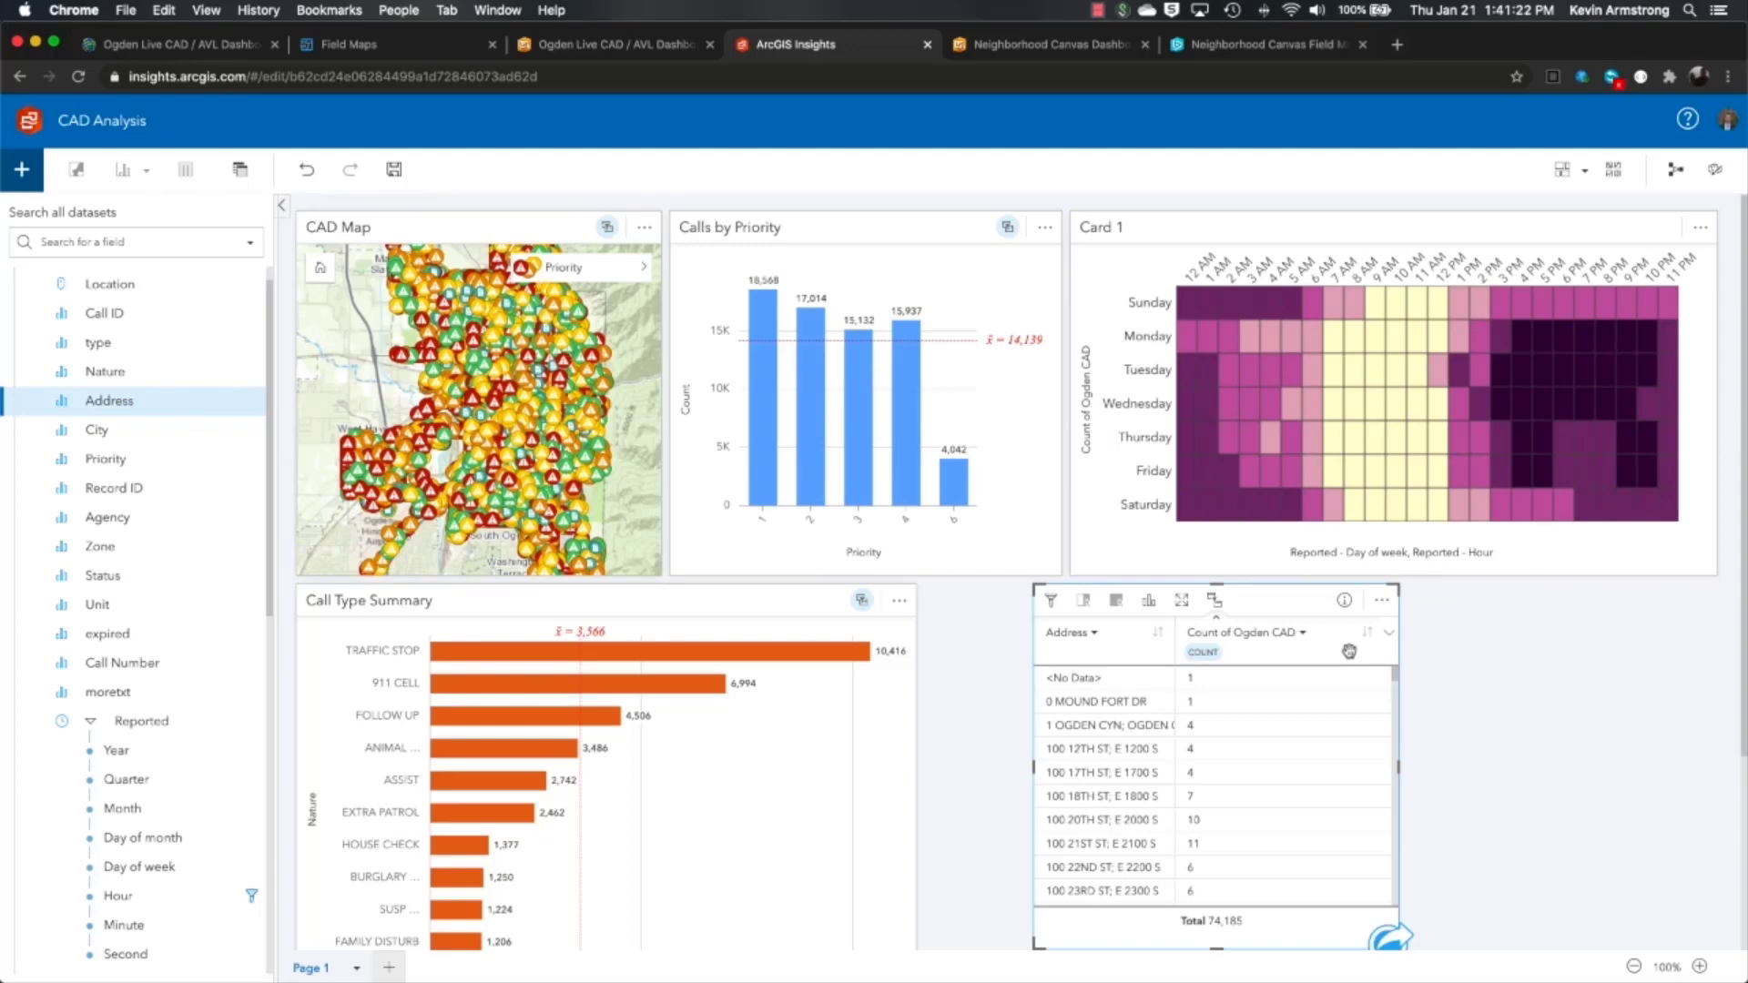
click(1362, 639)
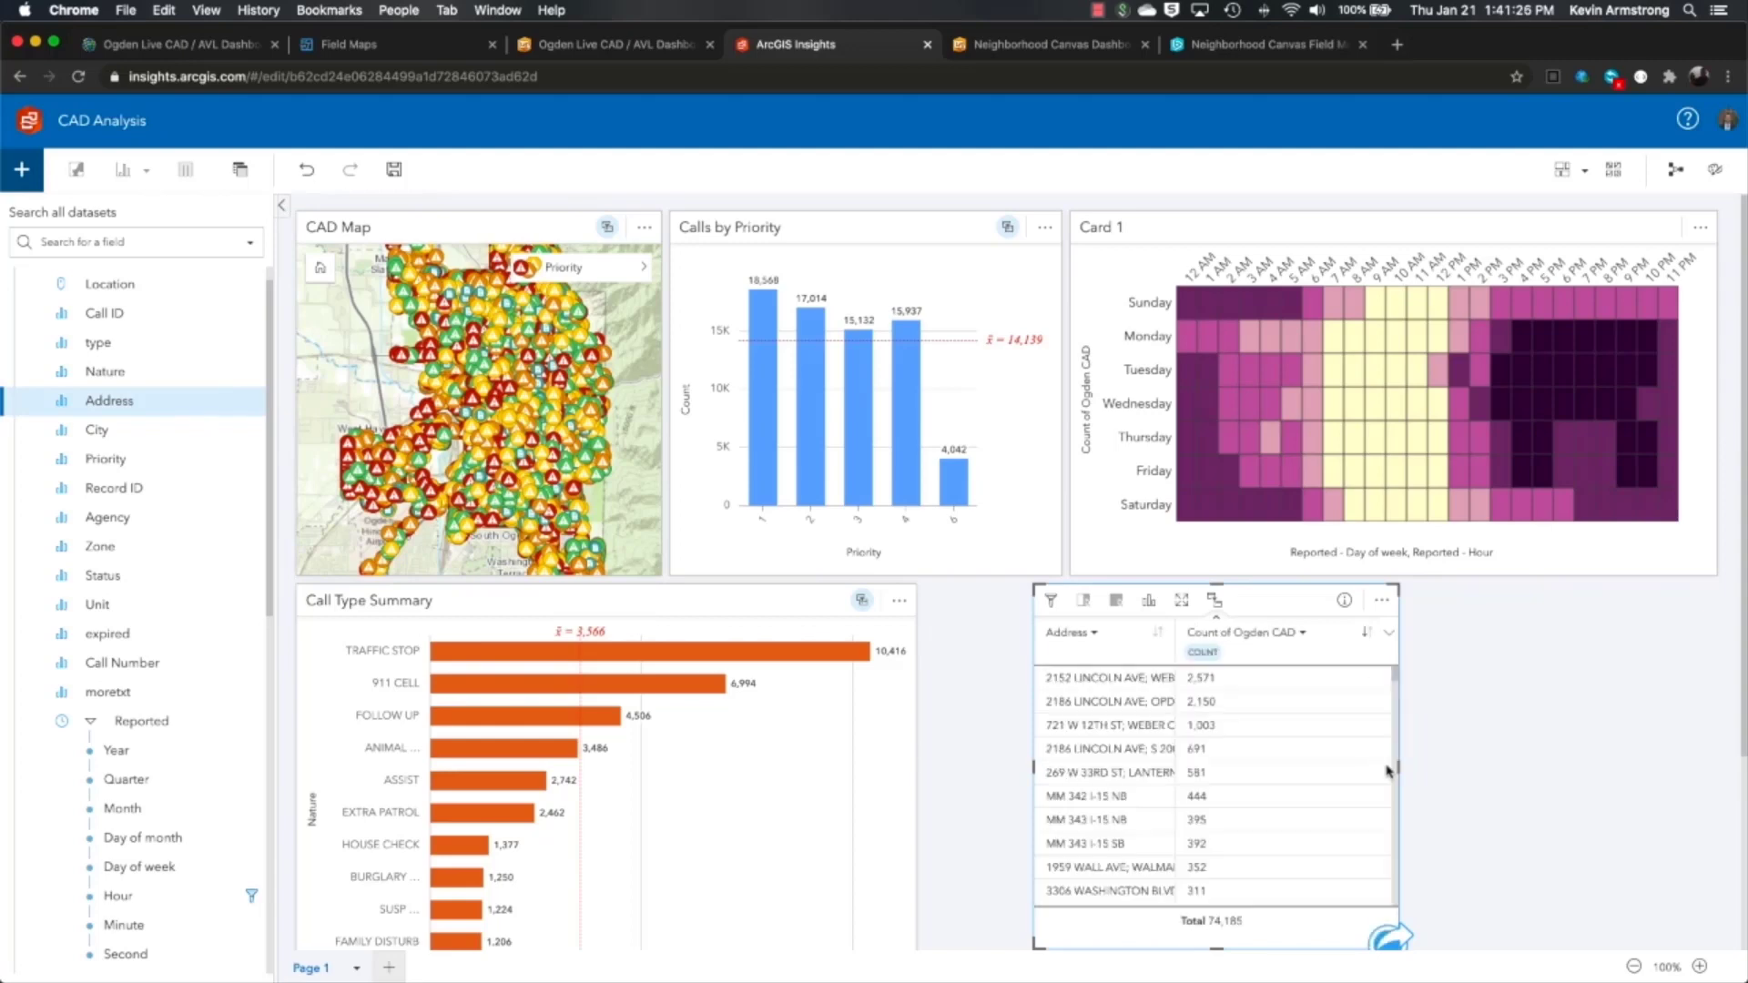
drag(1398, 770, 1607, 772)
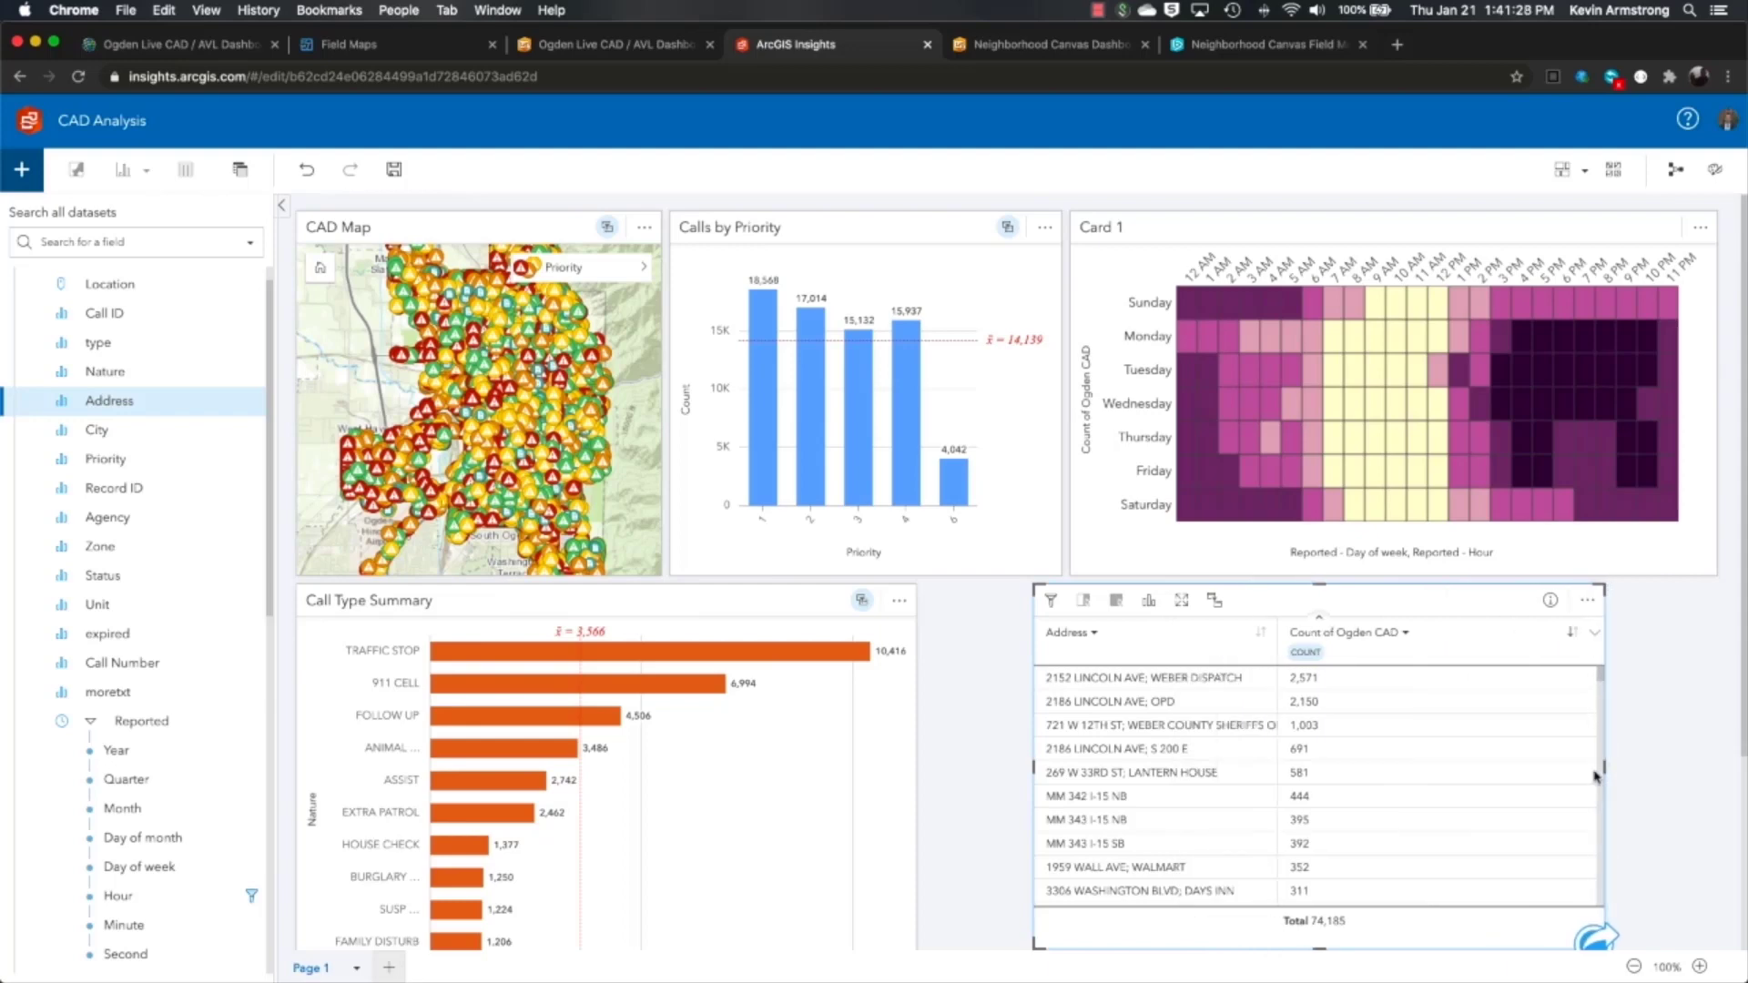
drag(1469, 610, 1363, 612)
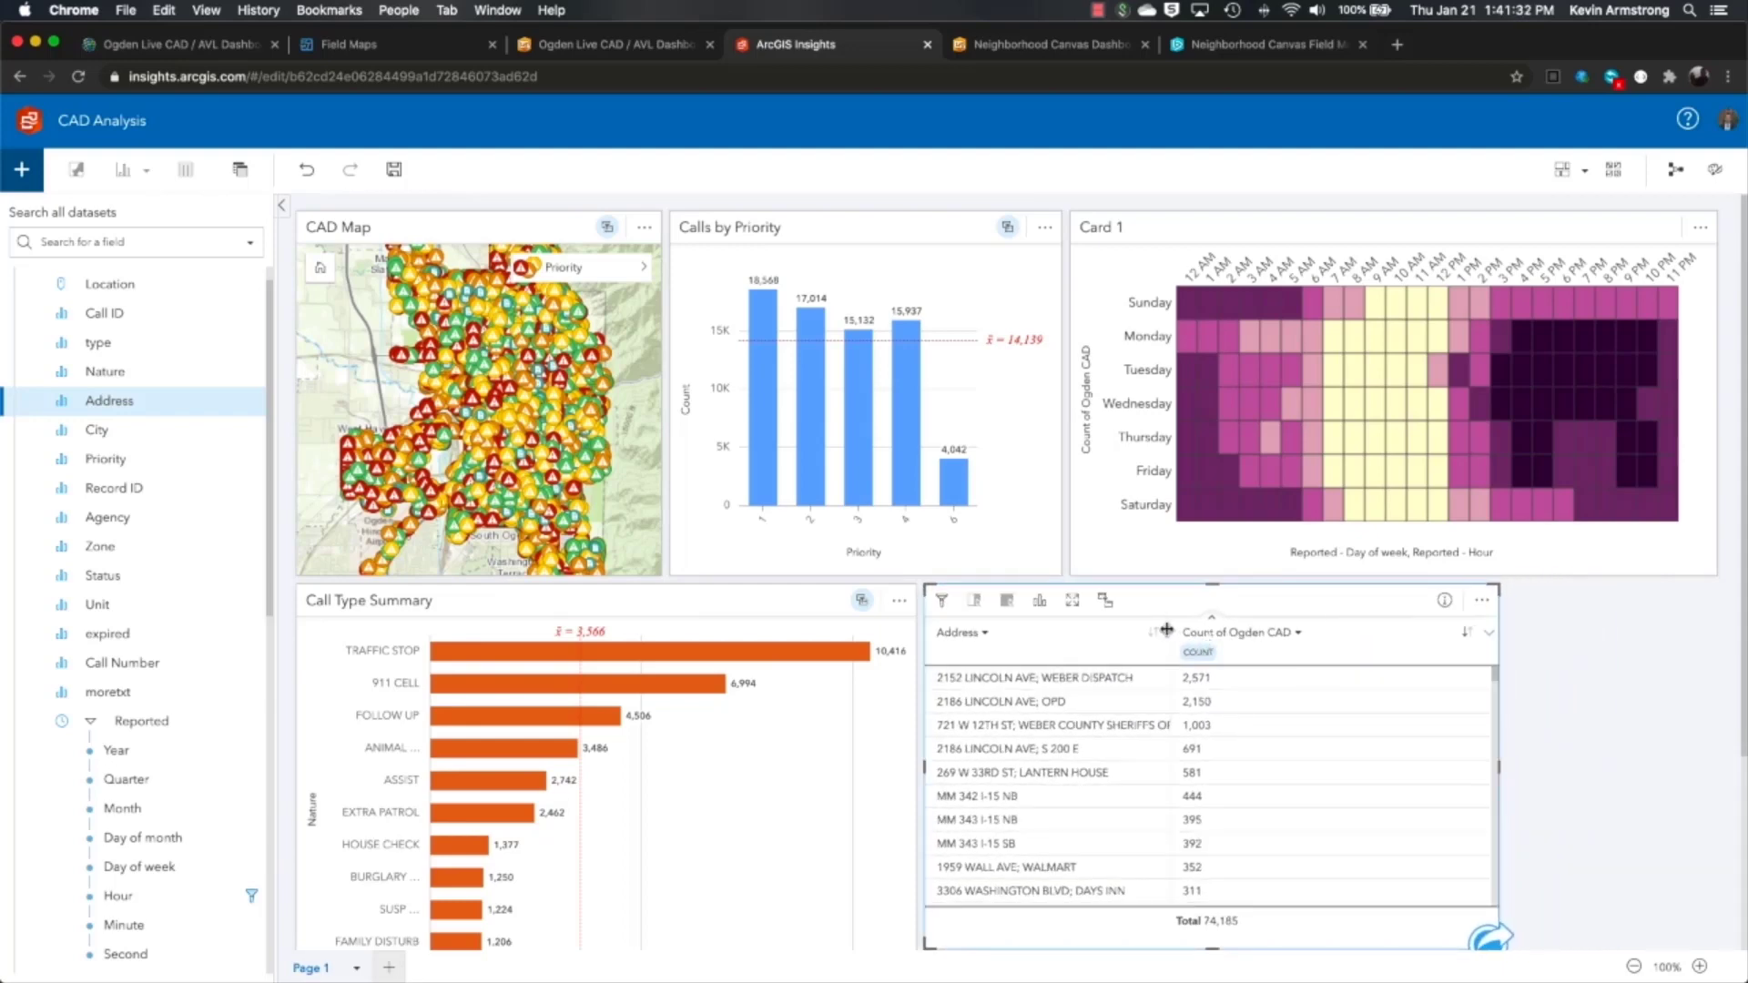
drag(1168, 630, 1219, 632)
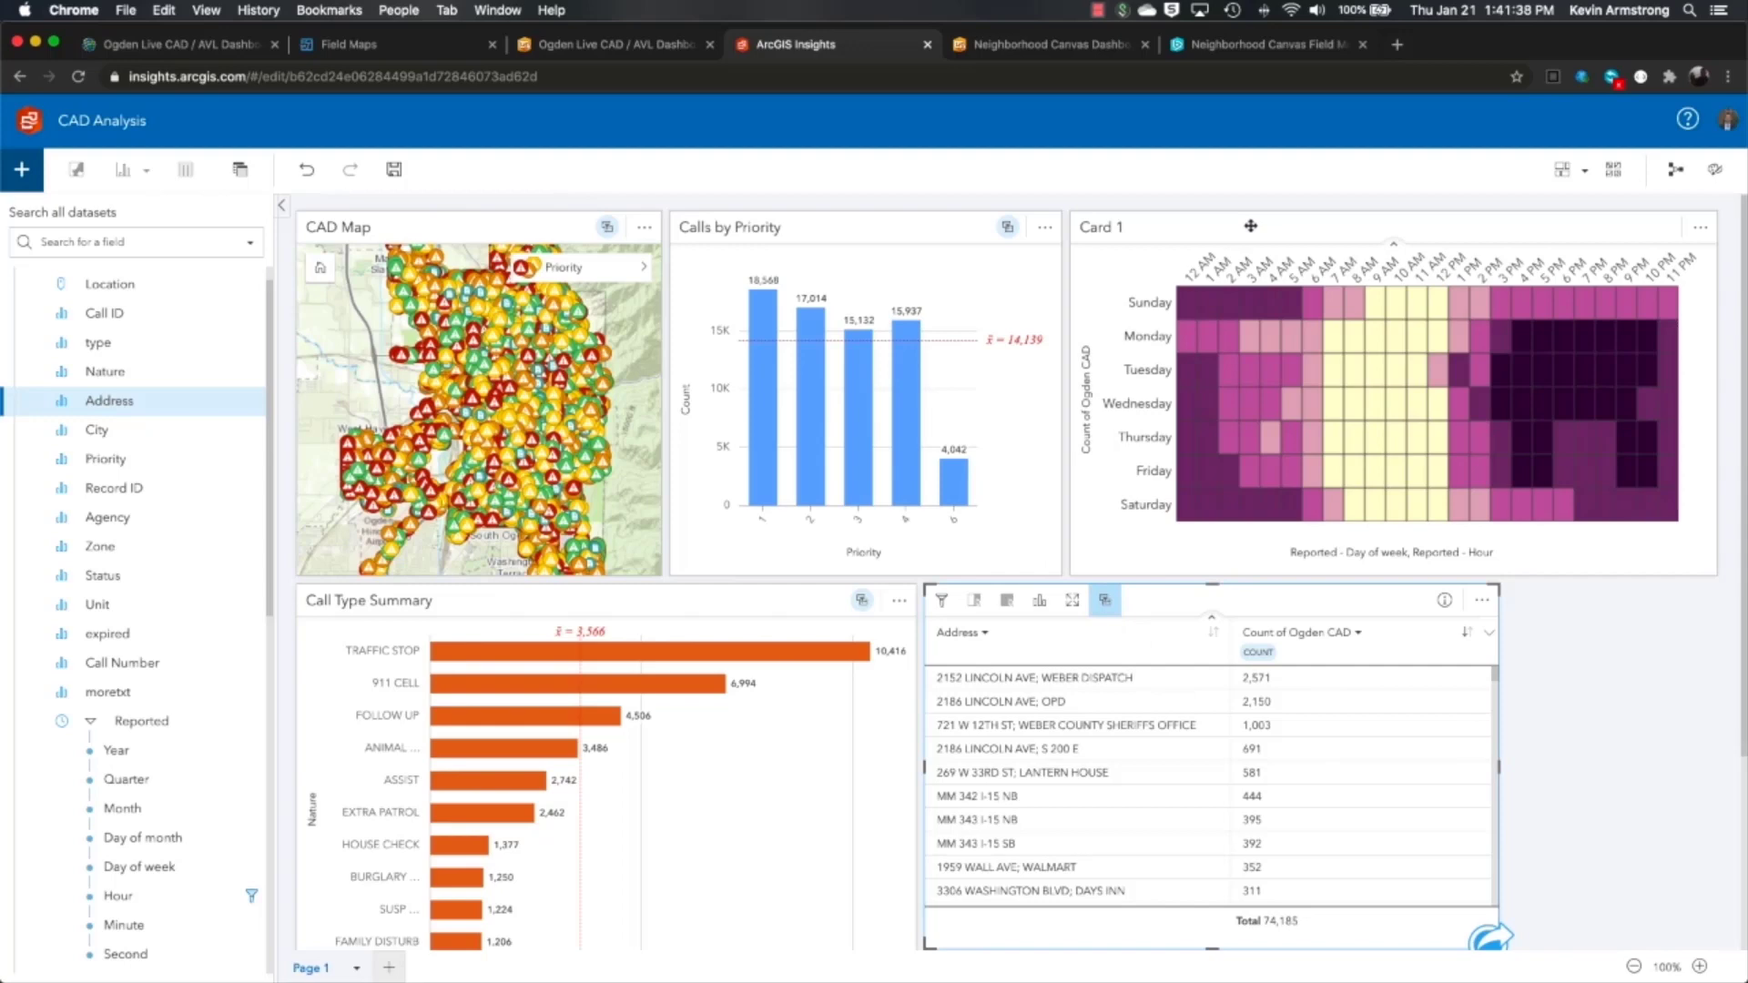
- Enable cross-filters on the Card 1 heat chart
click(1220, 228)
click(1250, 227)
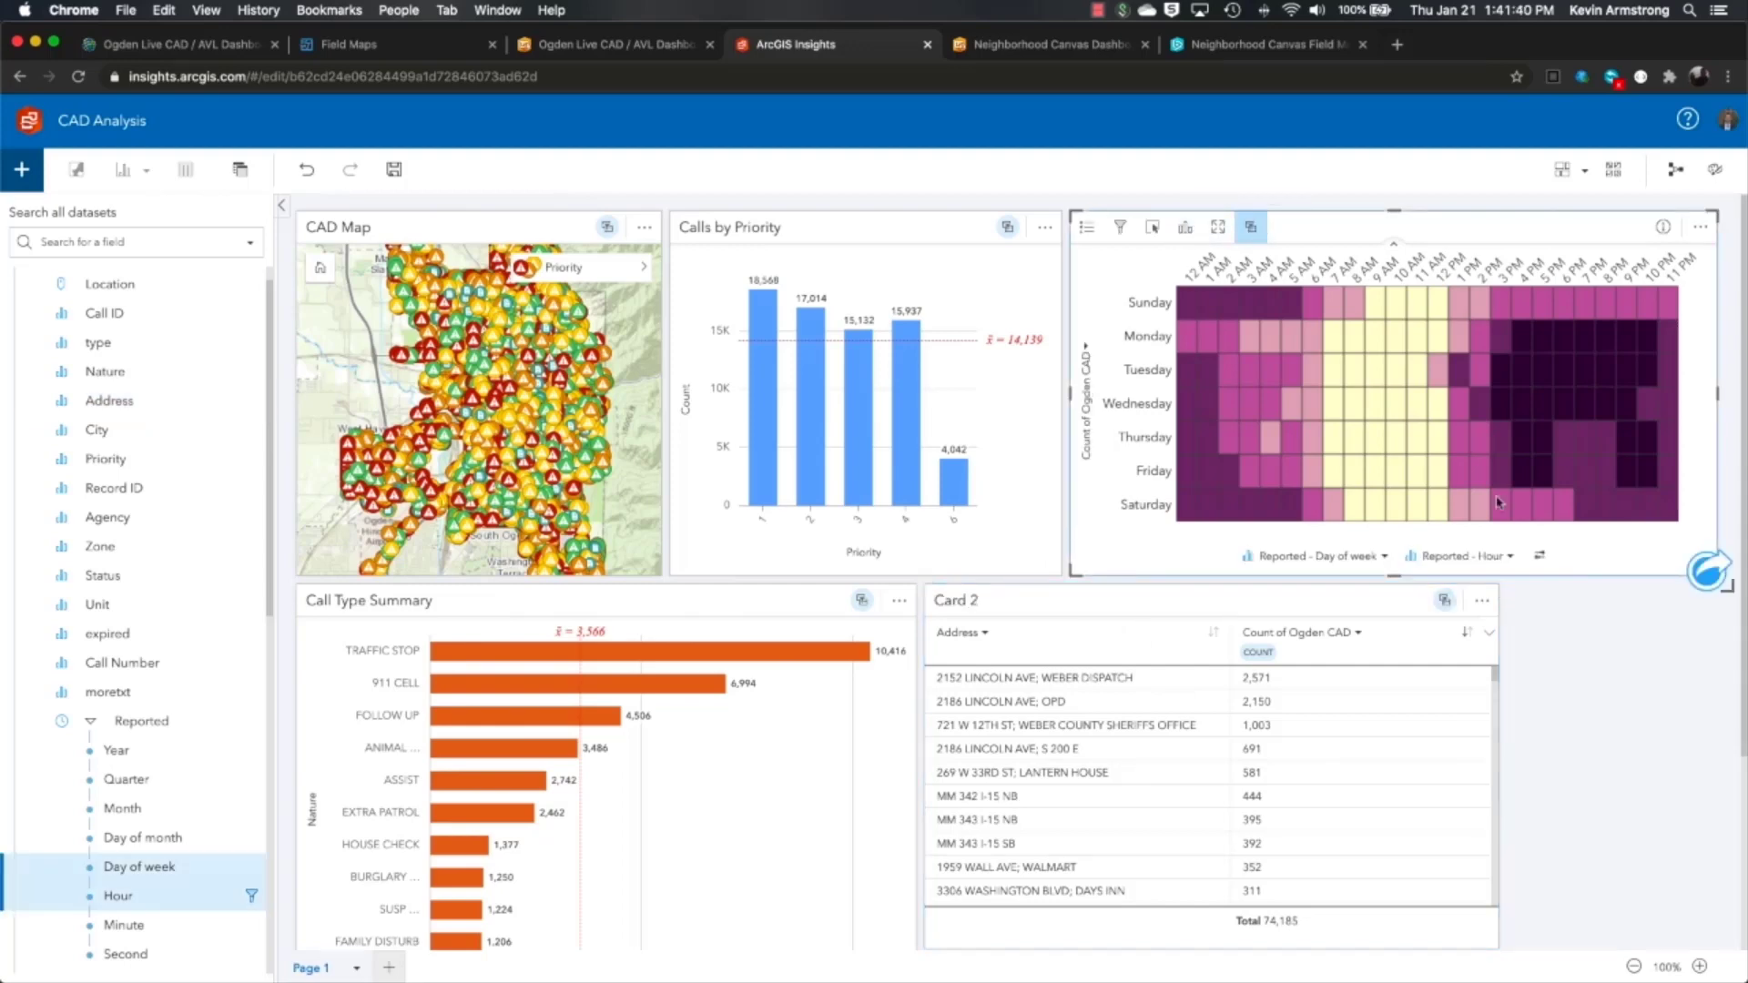
click(1577, 832)
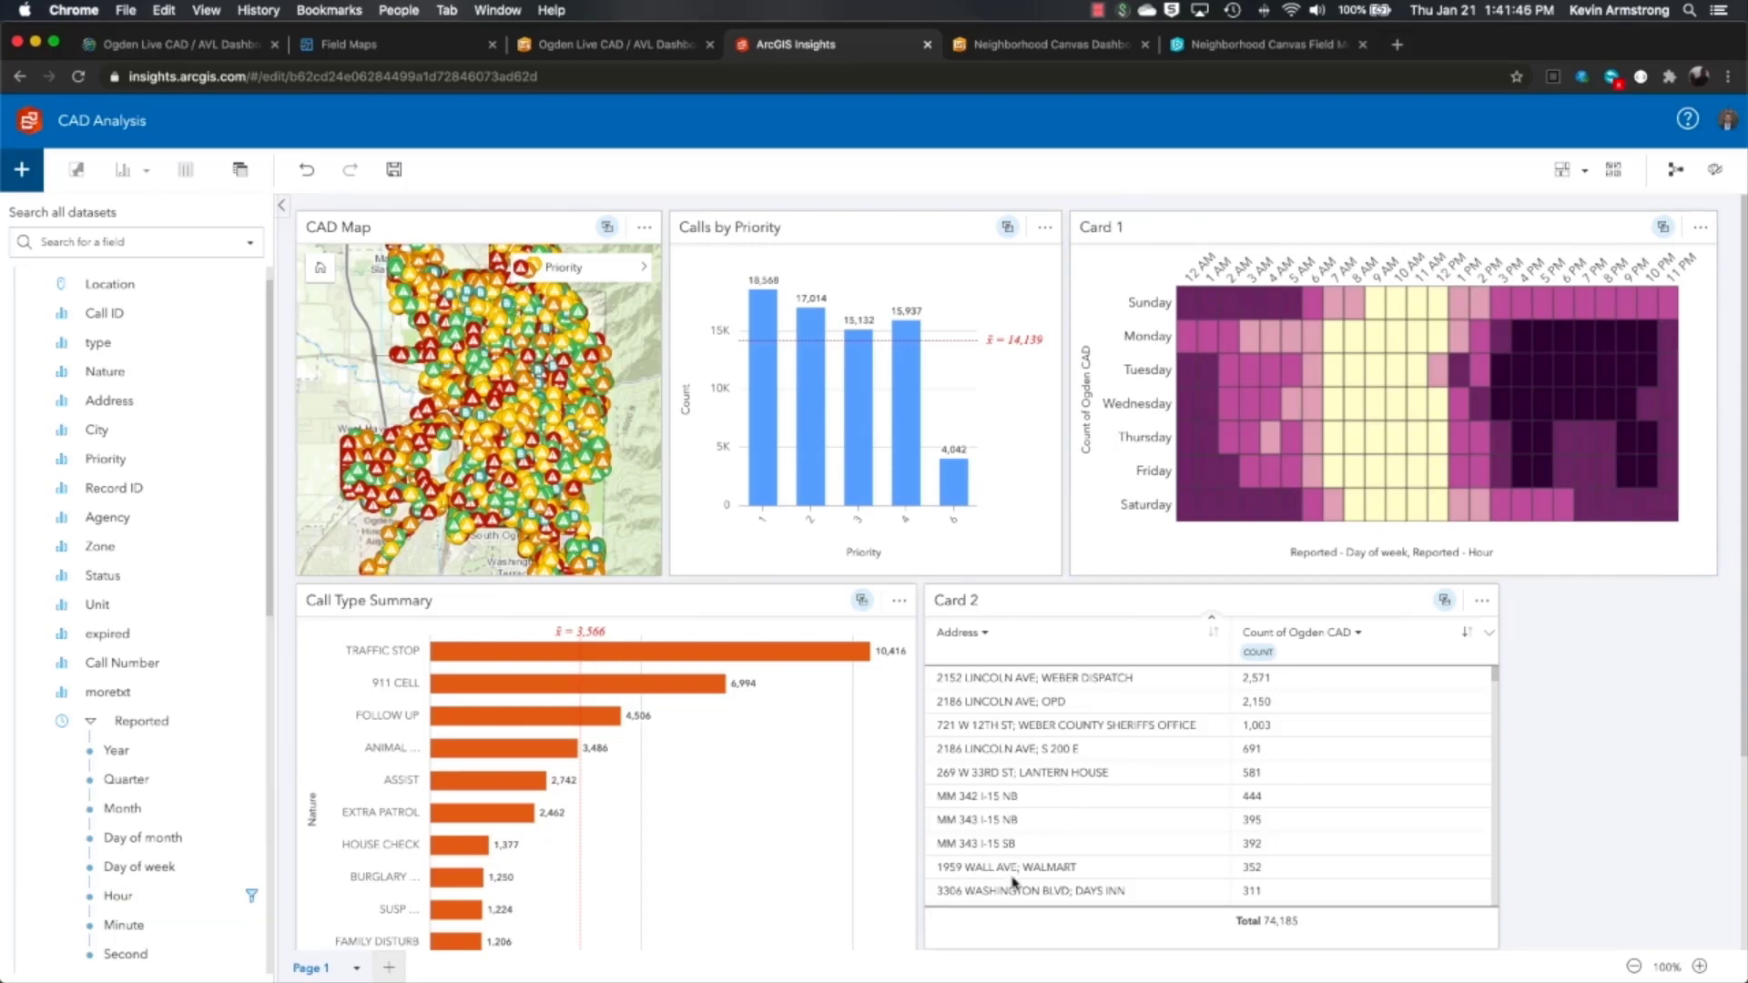
- Cross-filter all cards to the 1959 WALL AVE; WALMART calls, then switch to the Neighborhood Canvas Dashboard
click(1048, 869)
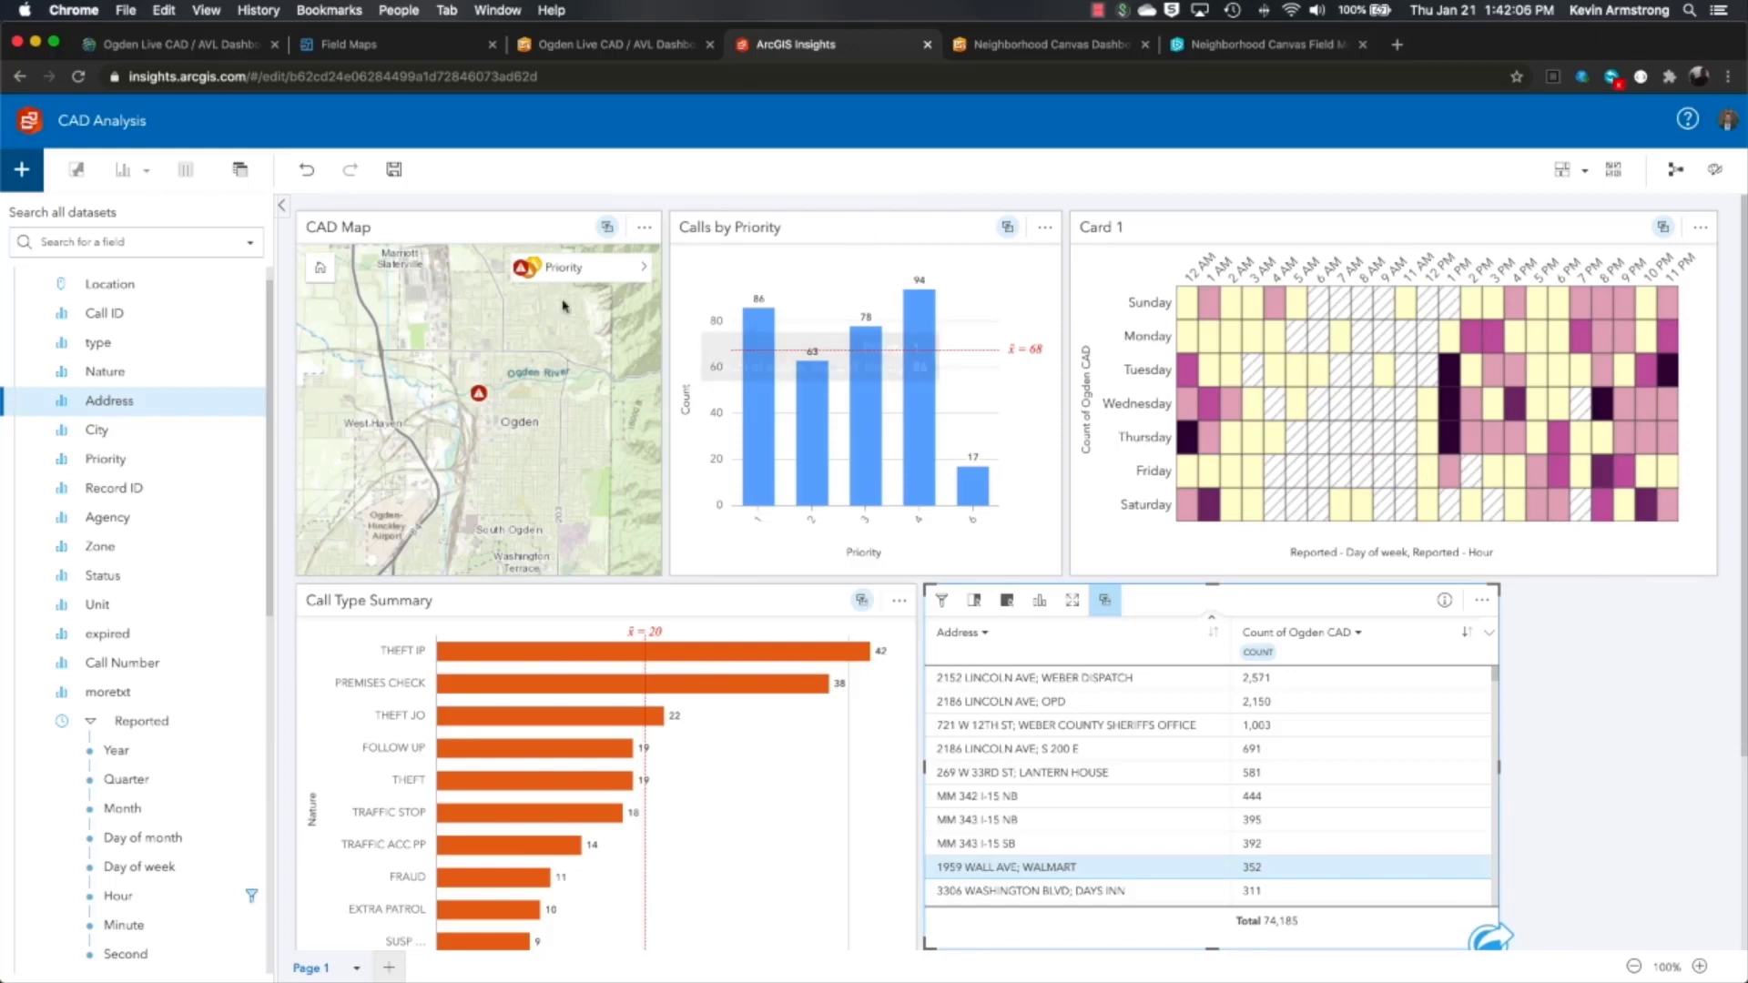
mouse_move(482, 399)
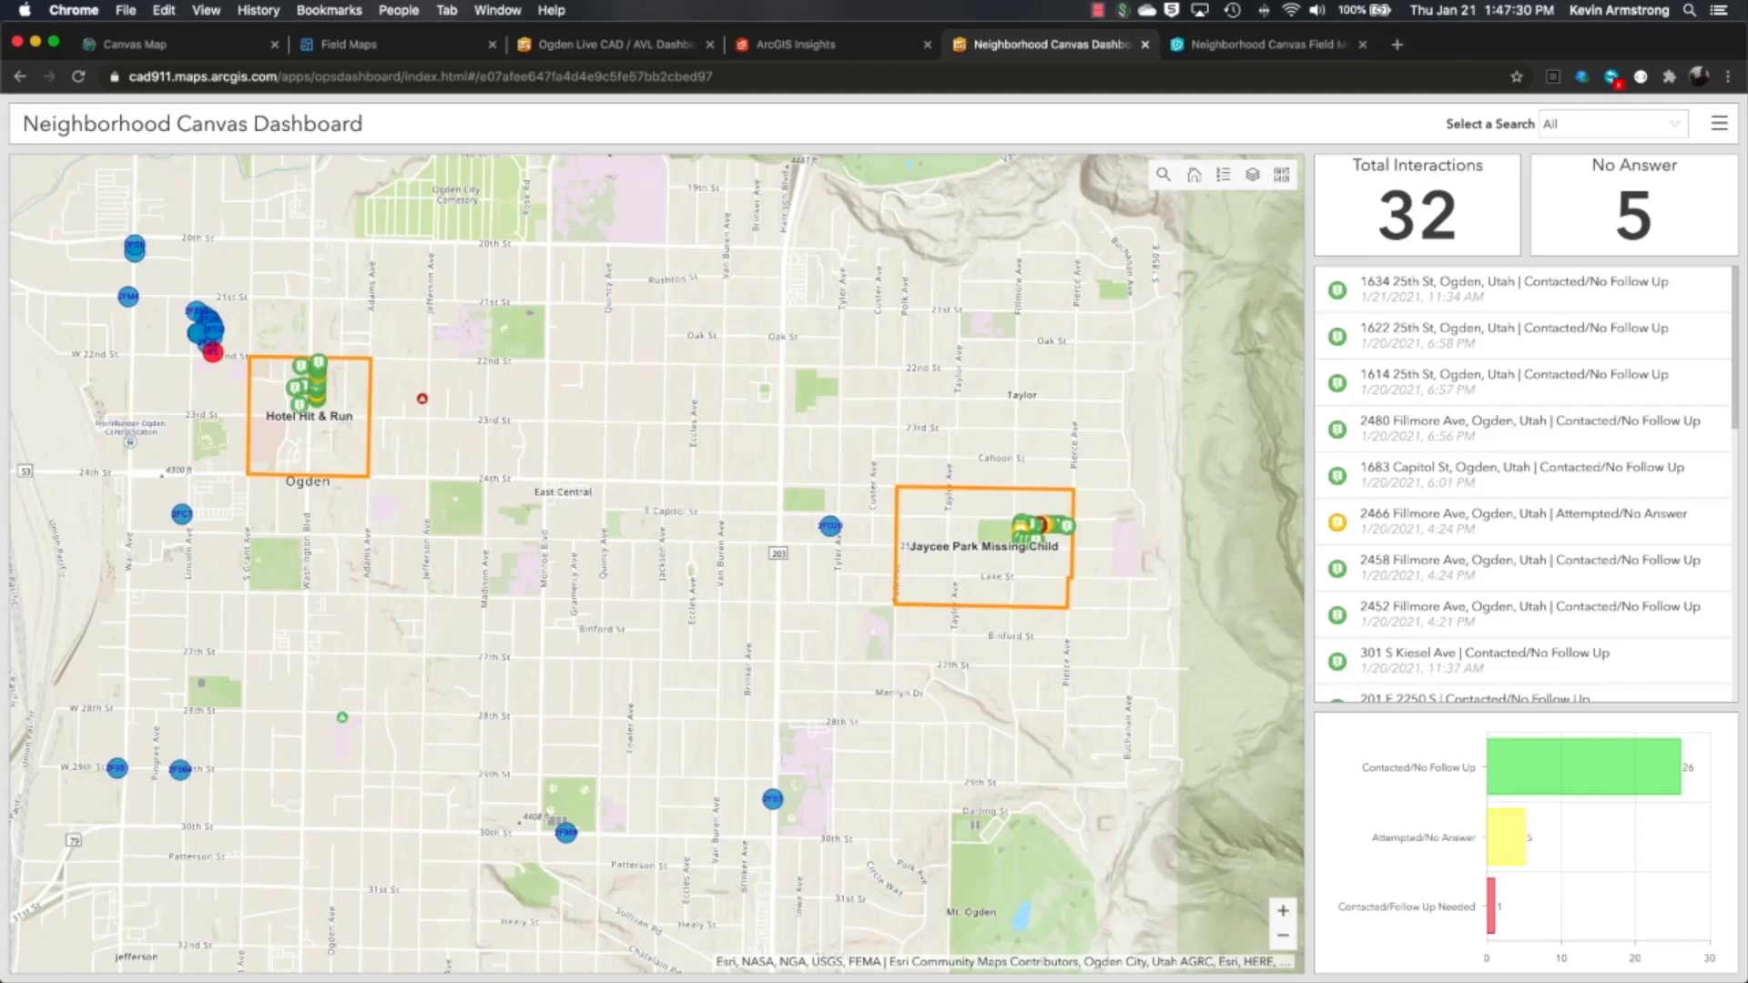
- Bring the mirrored phone running Field Maps to the front
key(super+Tab)
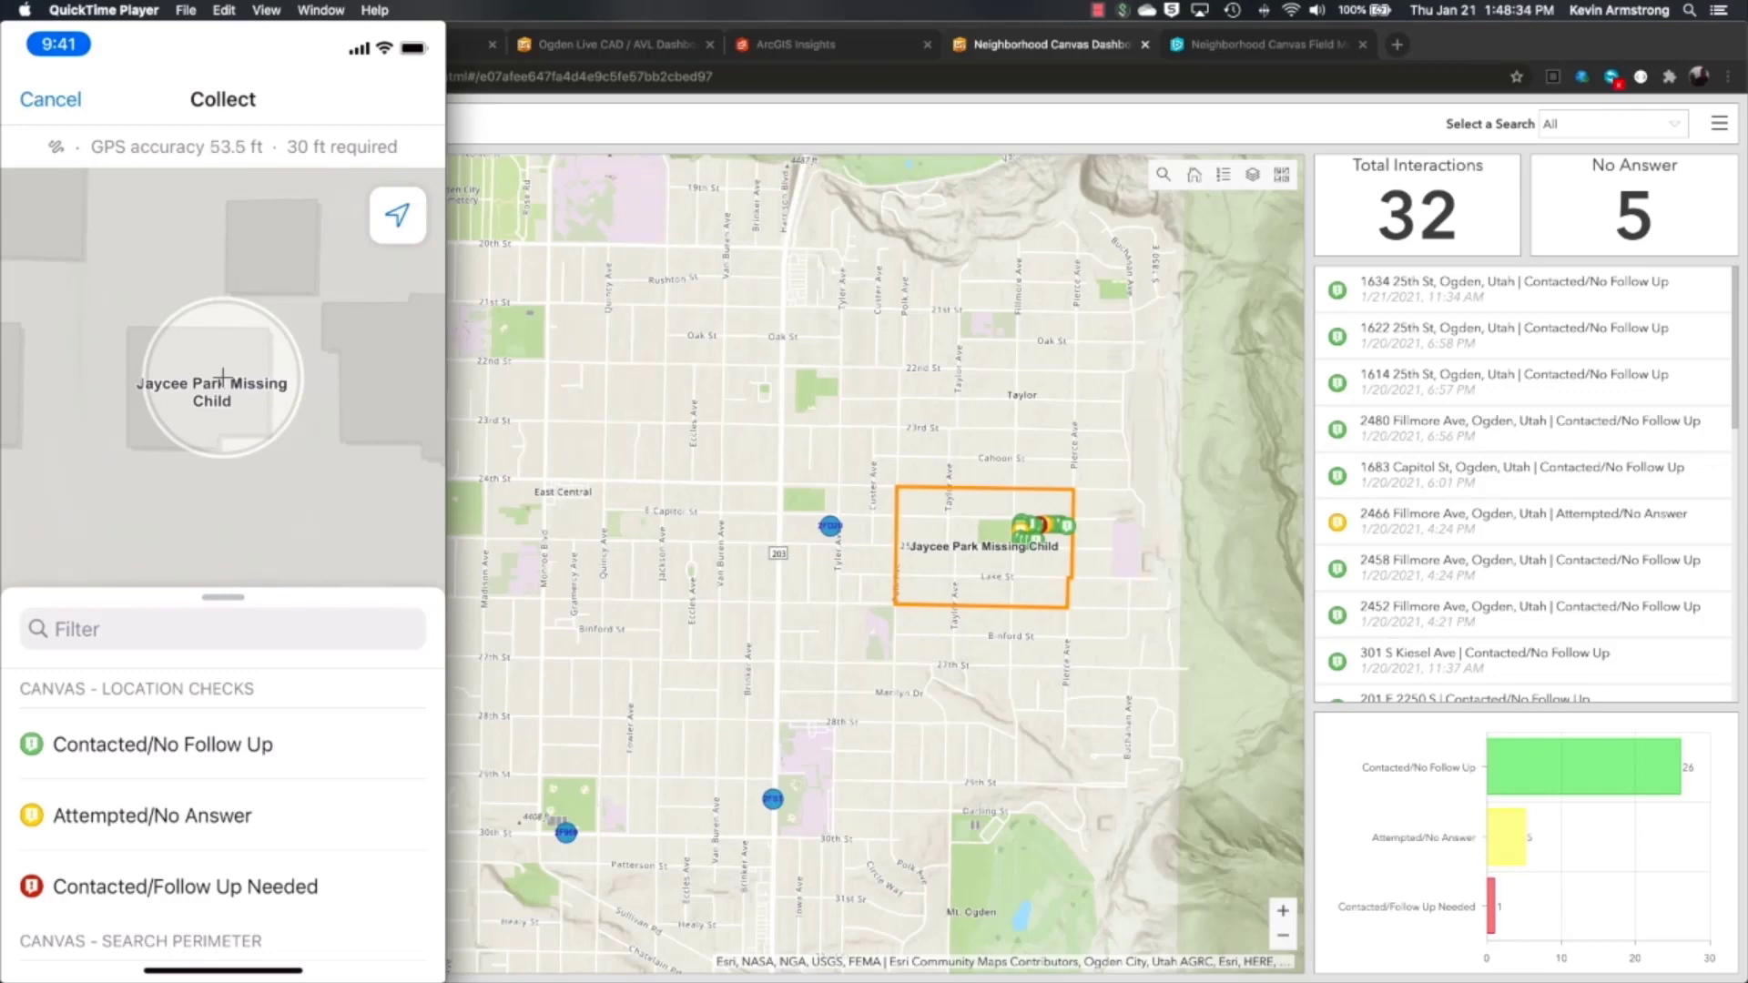
- Set the point status to Contacted/Follow Up Needed and paste the copied street address into Address
click(184, 885)
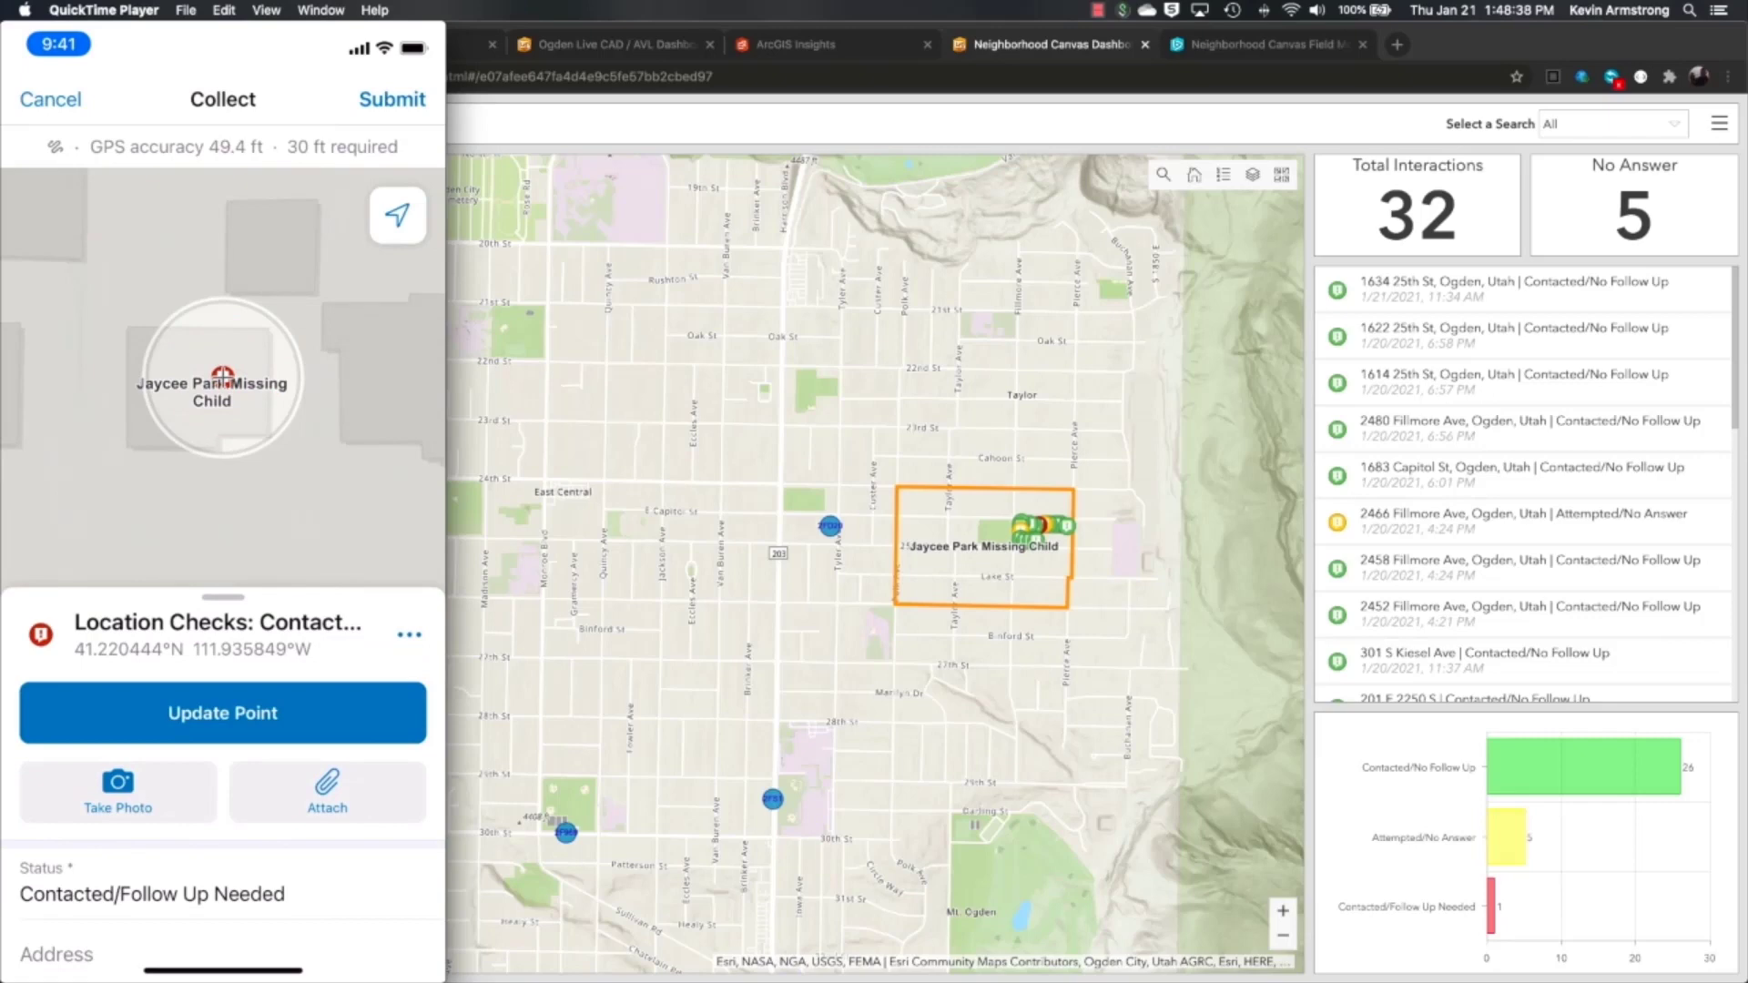
scroll(223, 756, down, 2)
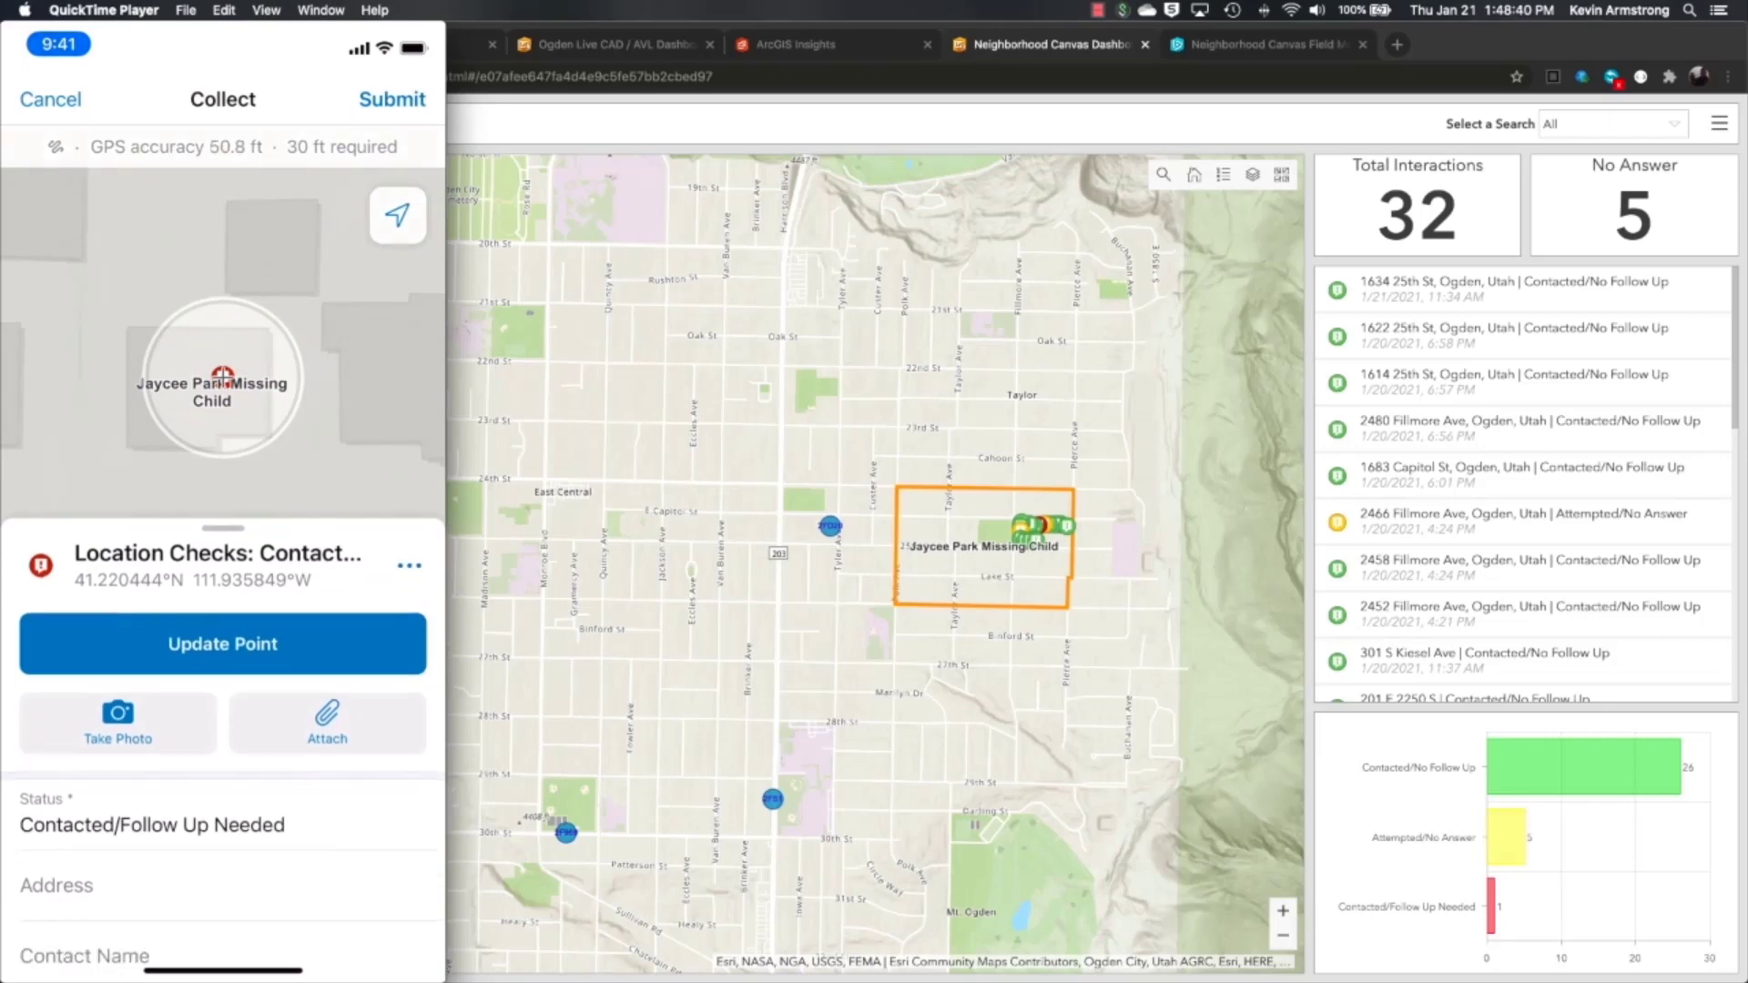
click(57, 954)
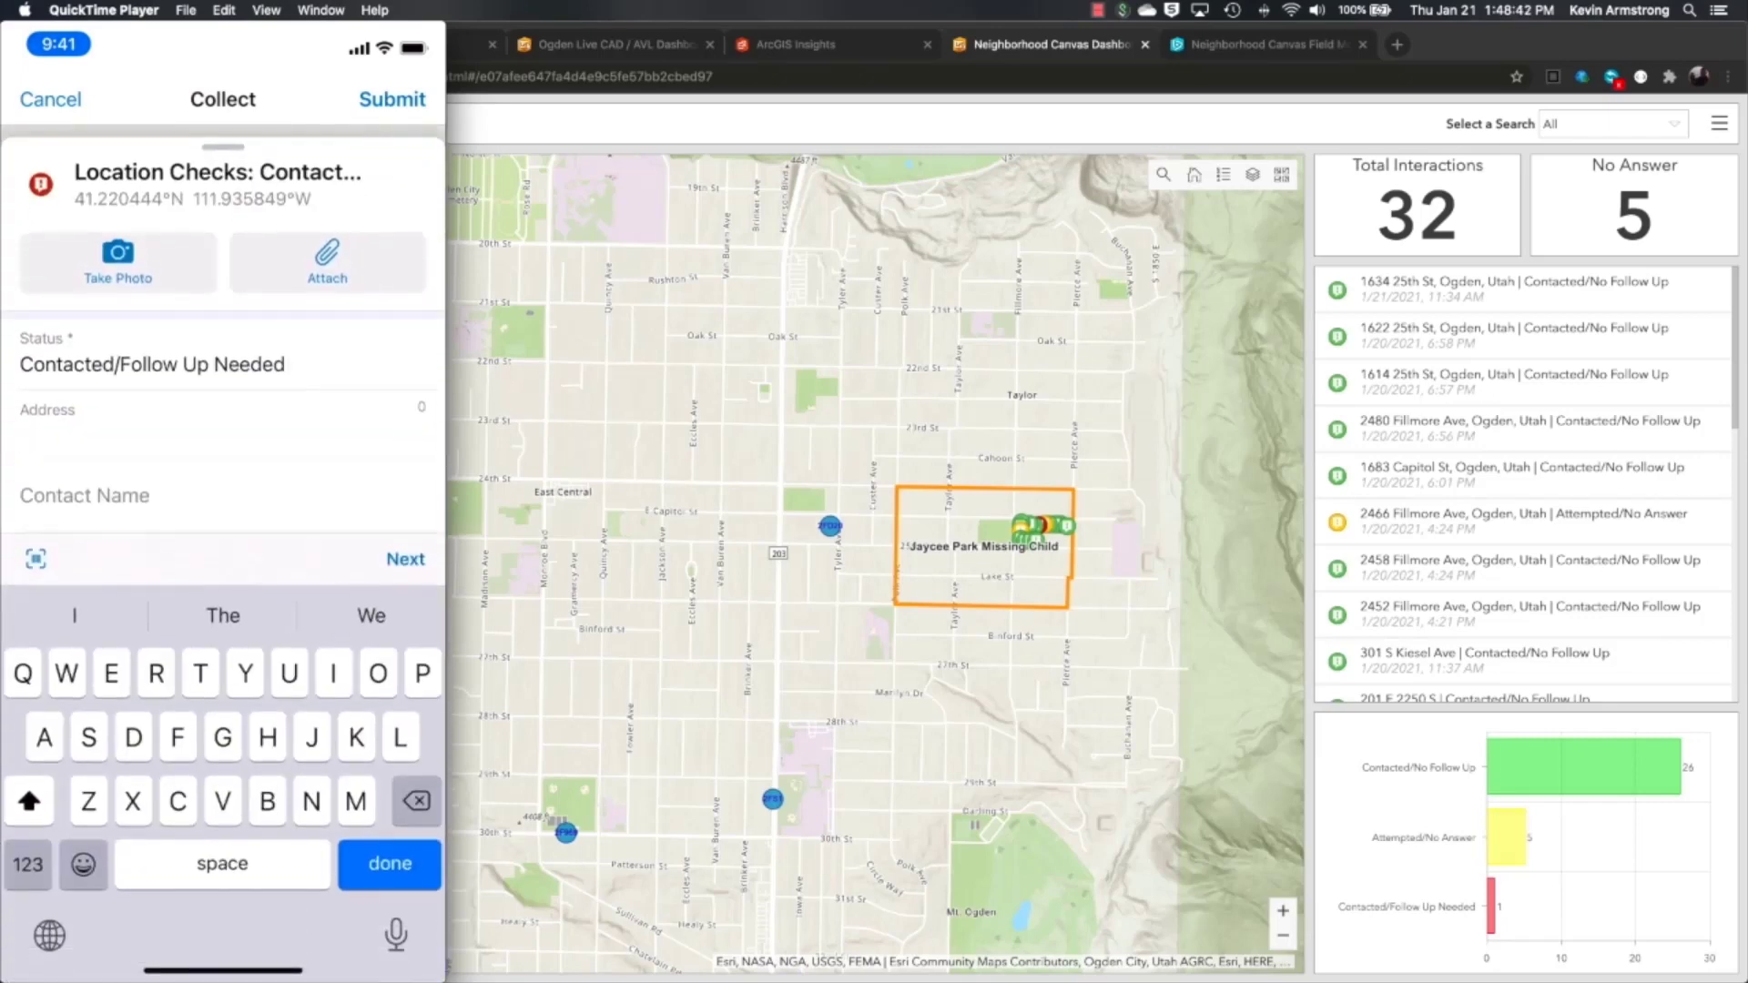
click(32, 435)
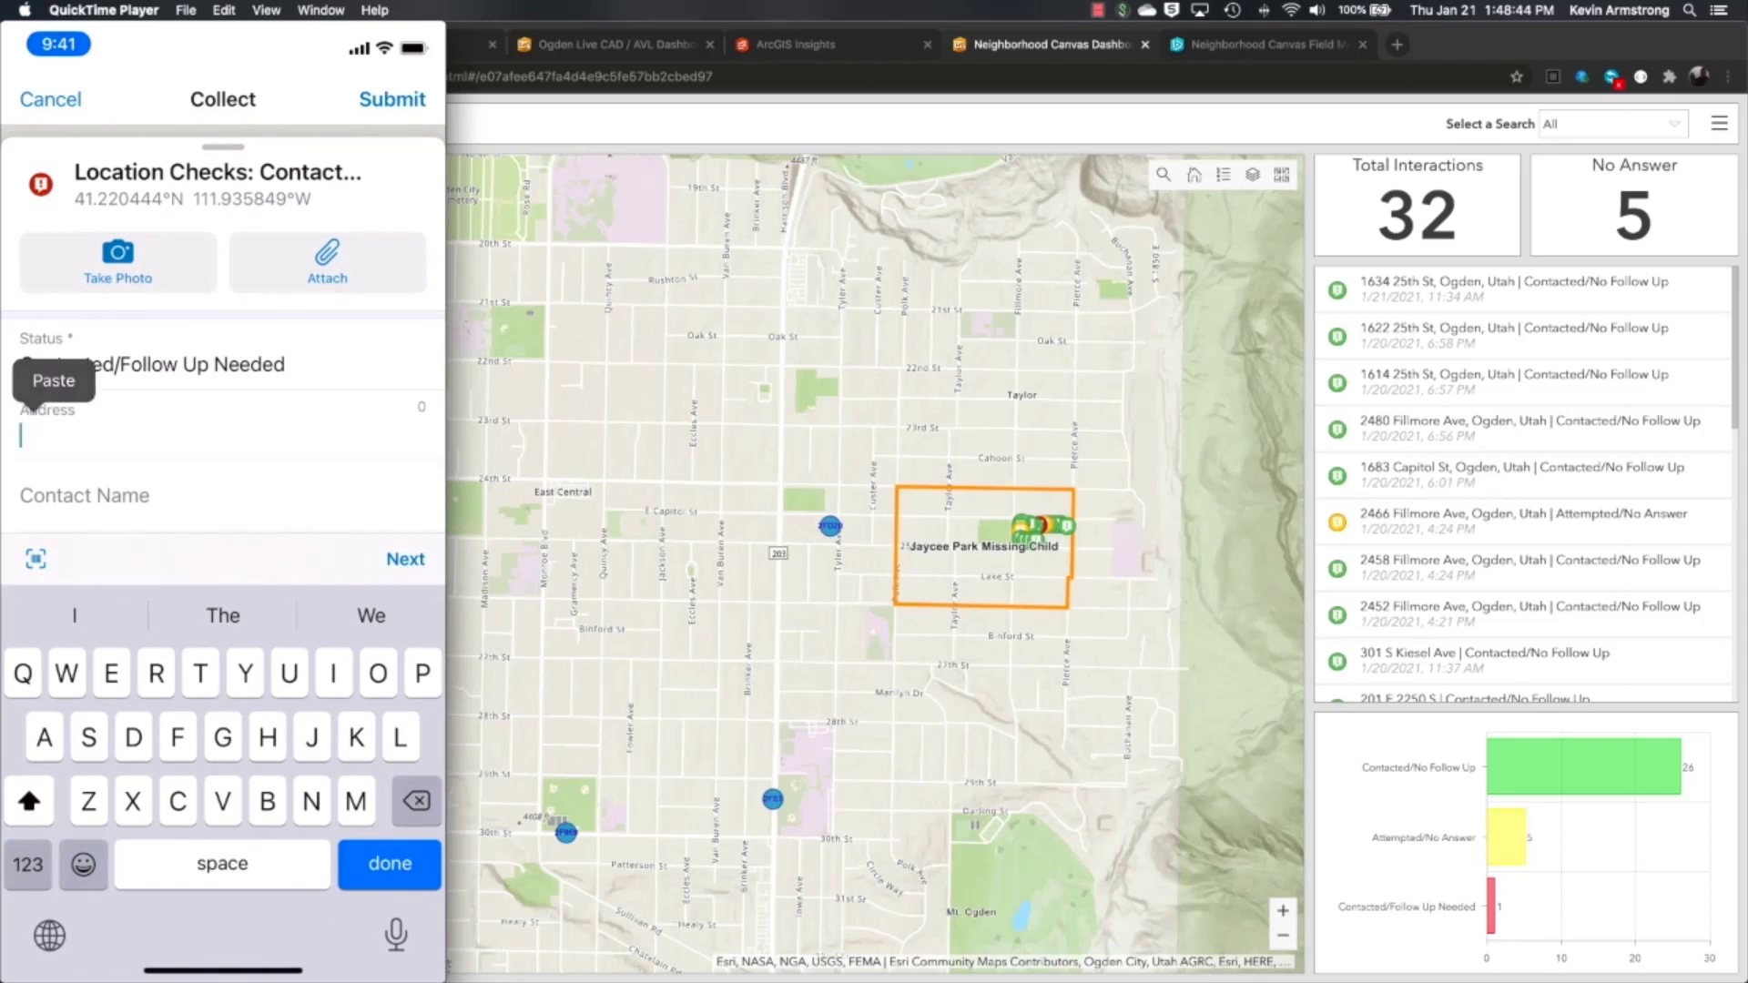
click(51, 386)
- Enter the contact's name, dictate a note about security camera footage, and submit the location check
click(405, 559)
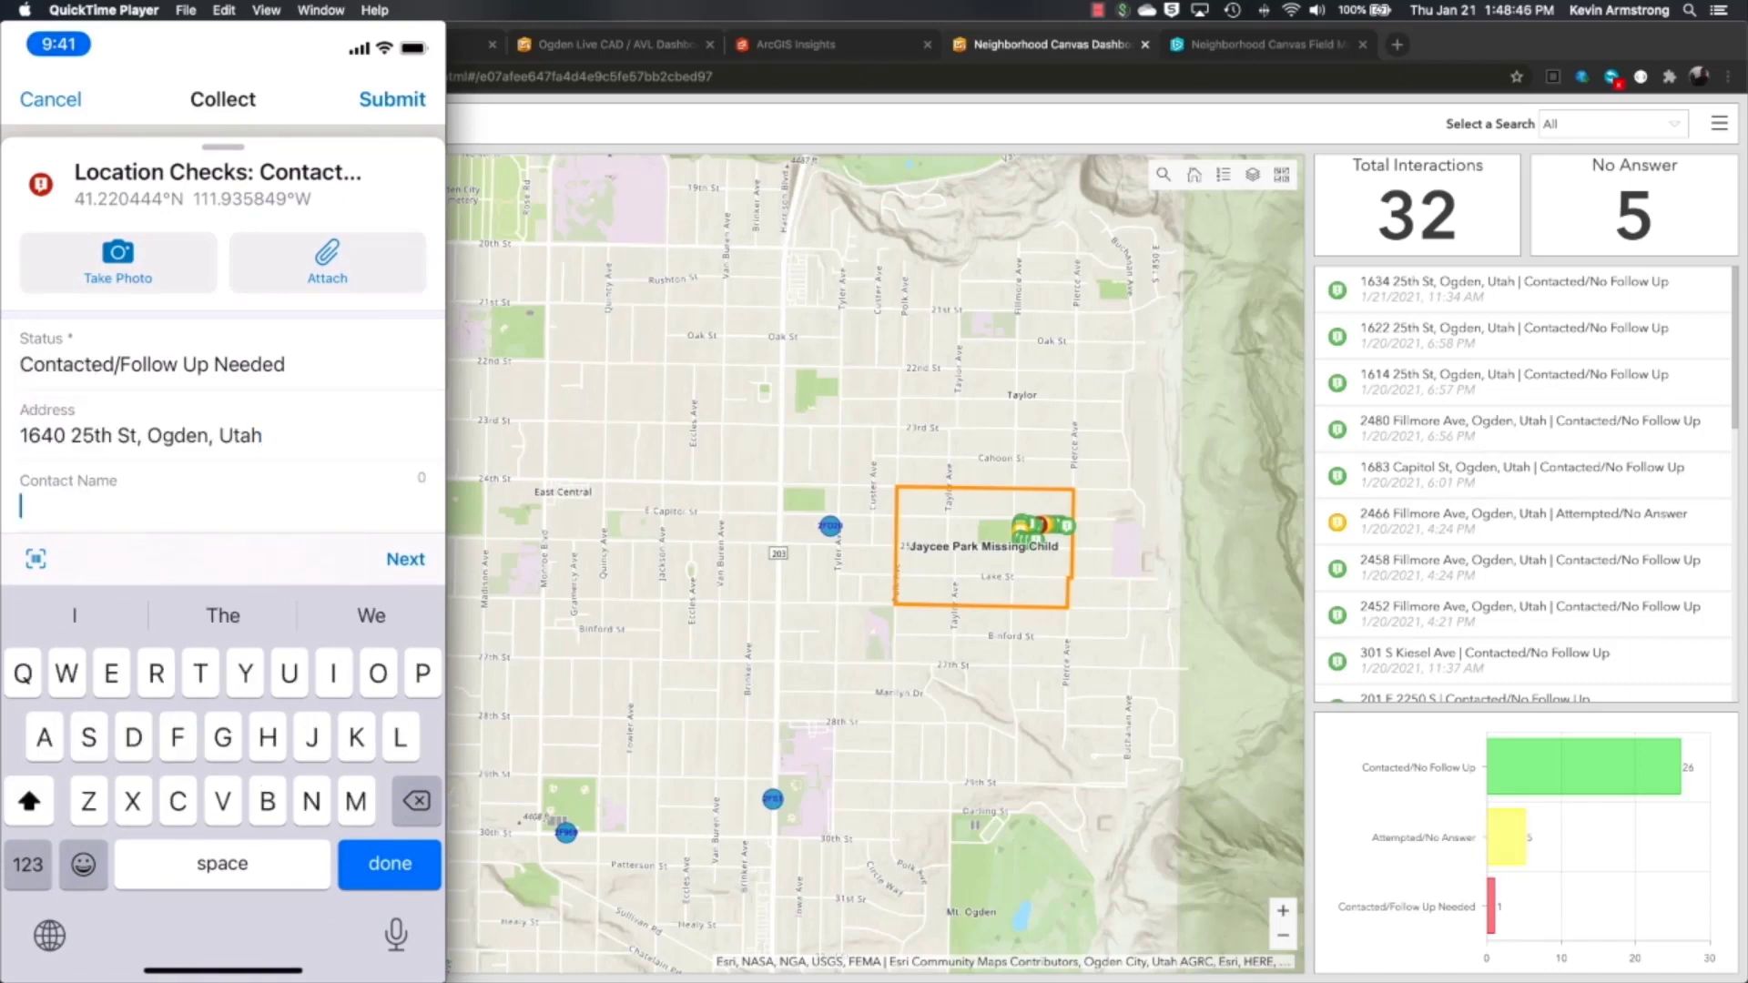
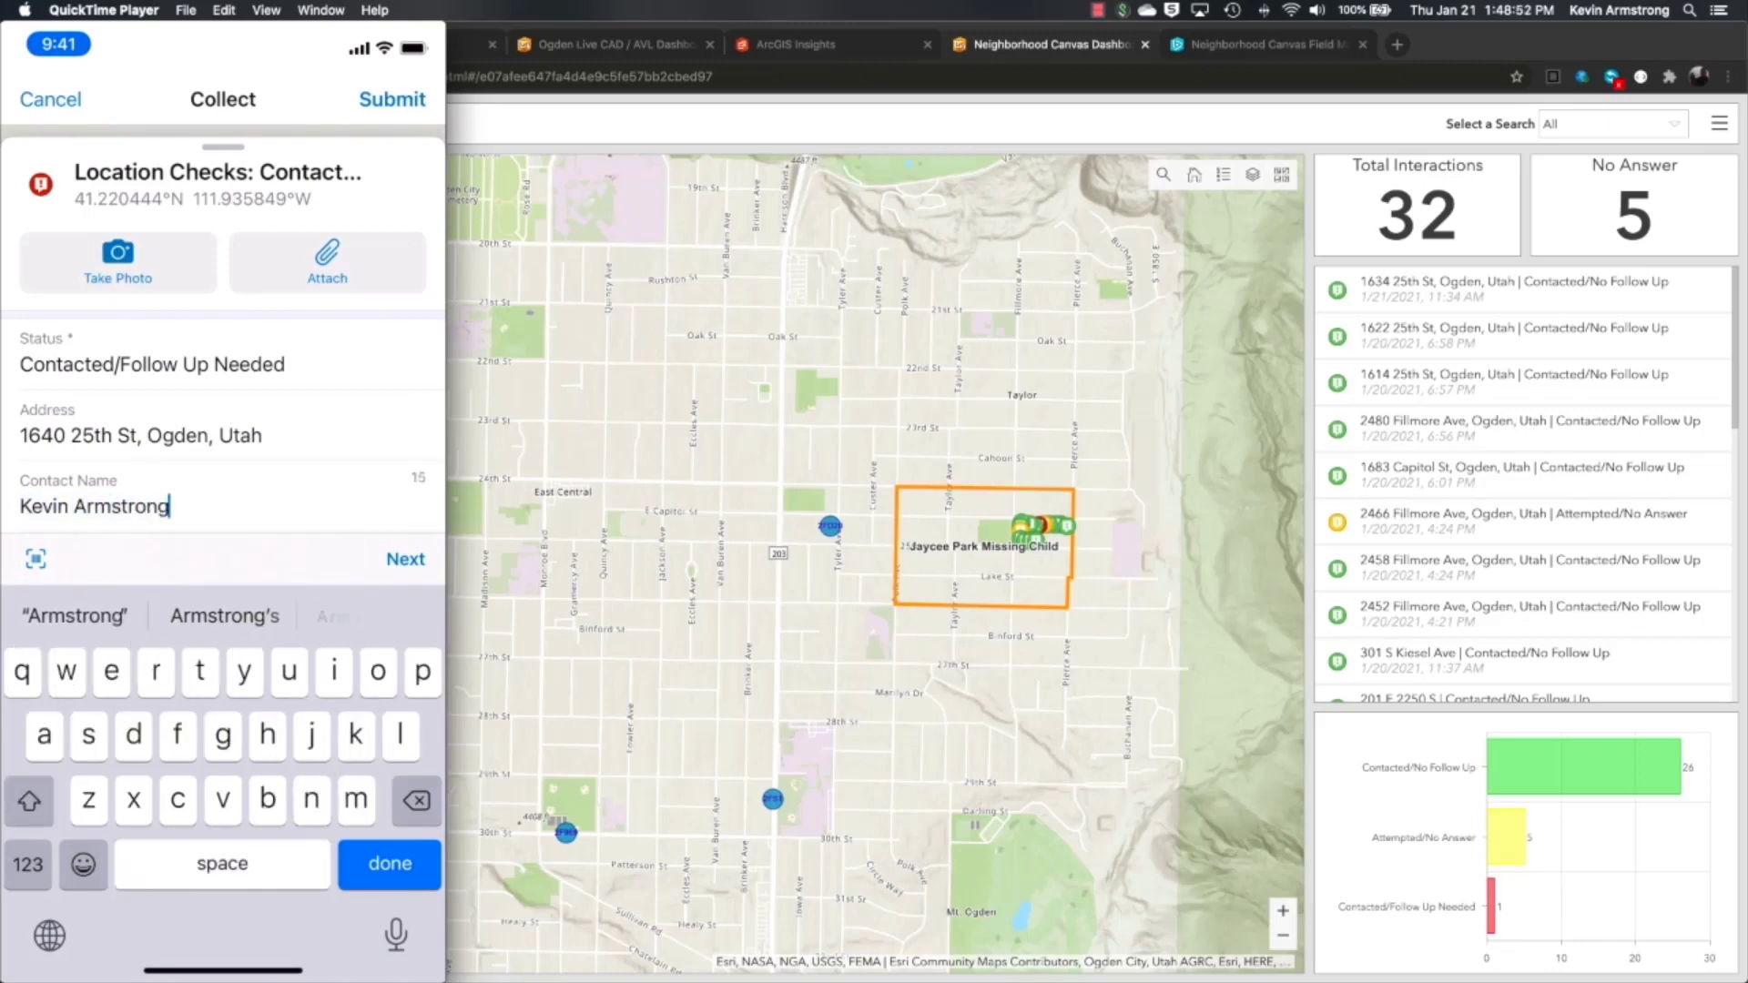
click(405, 559)
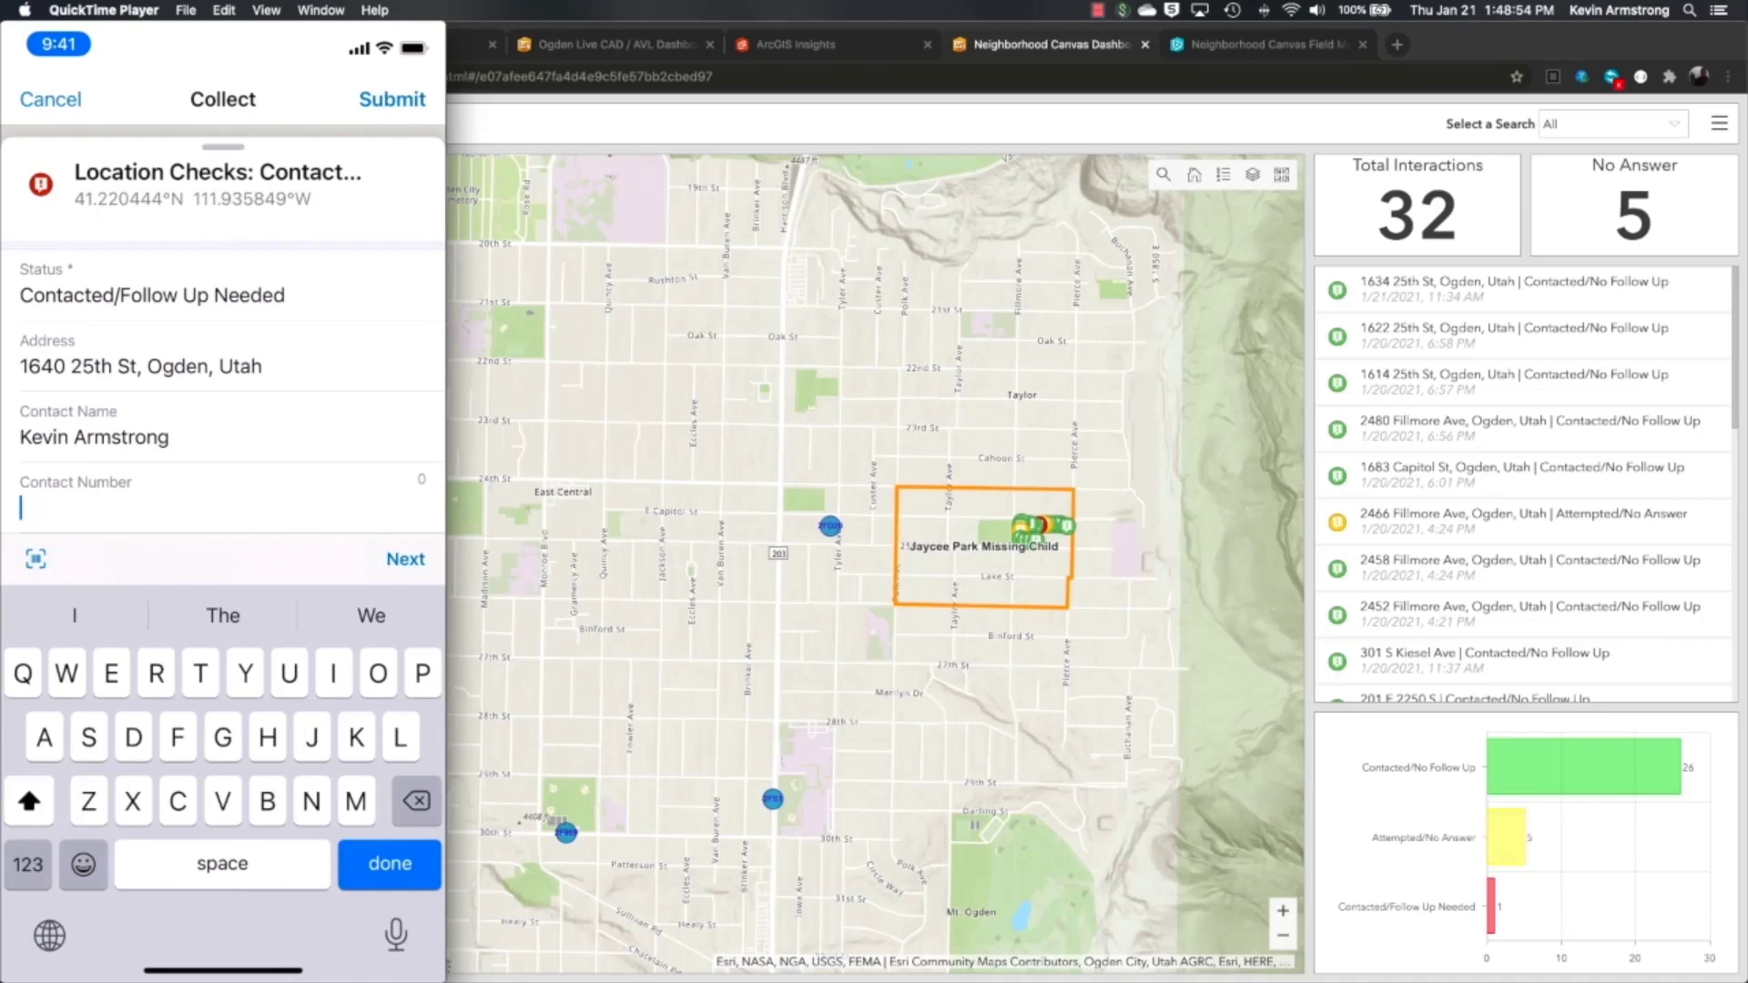
click(405, 559)
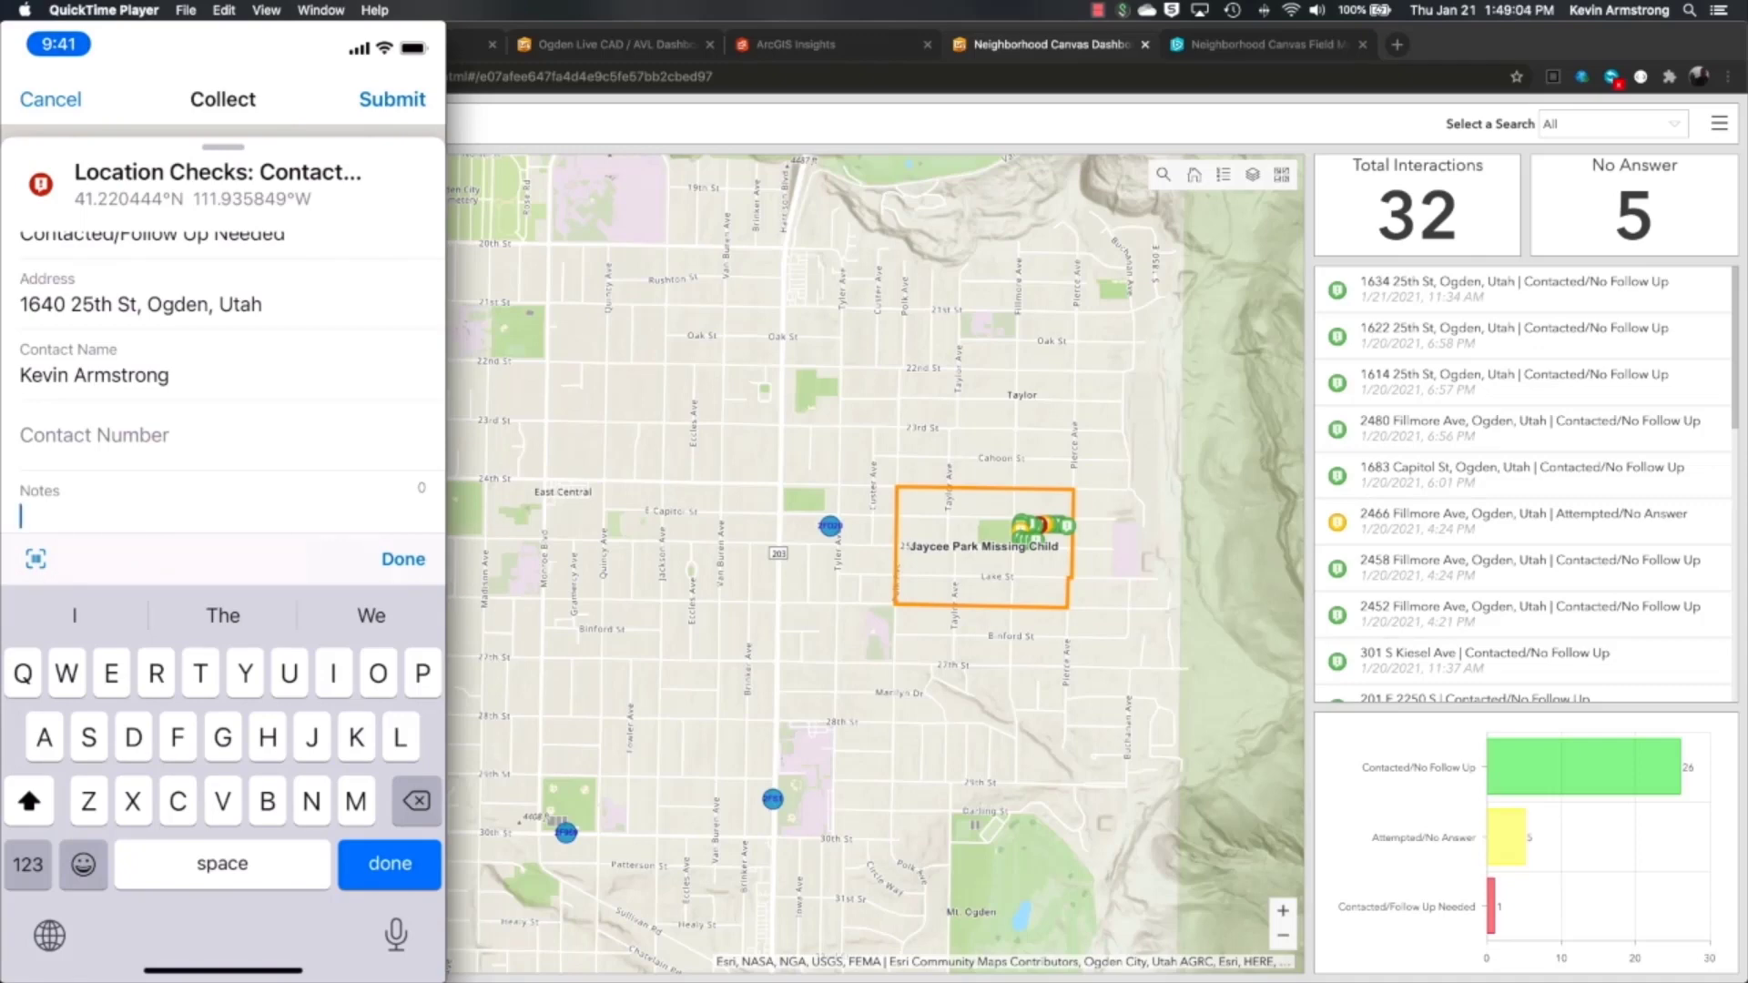
click(396, 932)
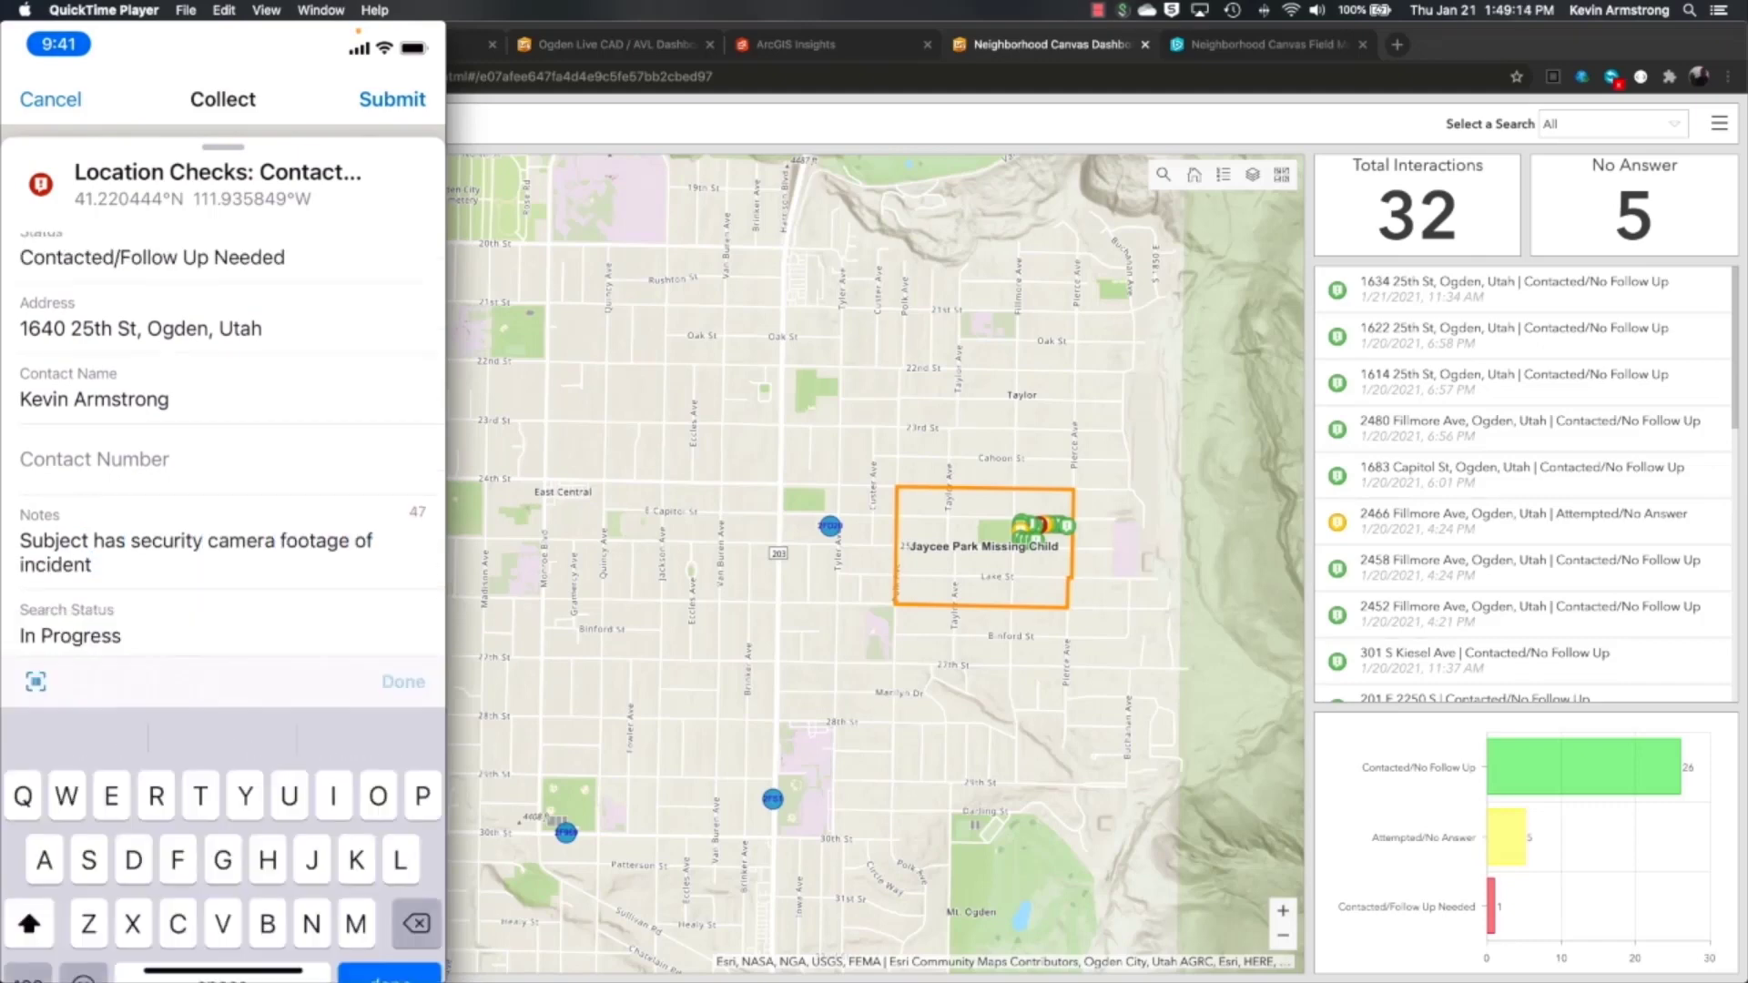
click(399, 675)
click(392, 99)
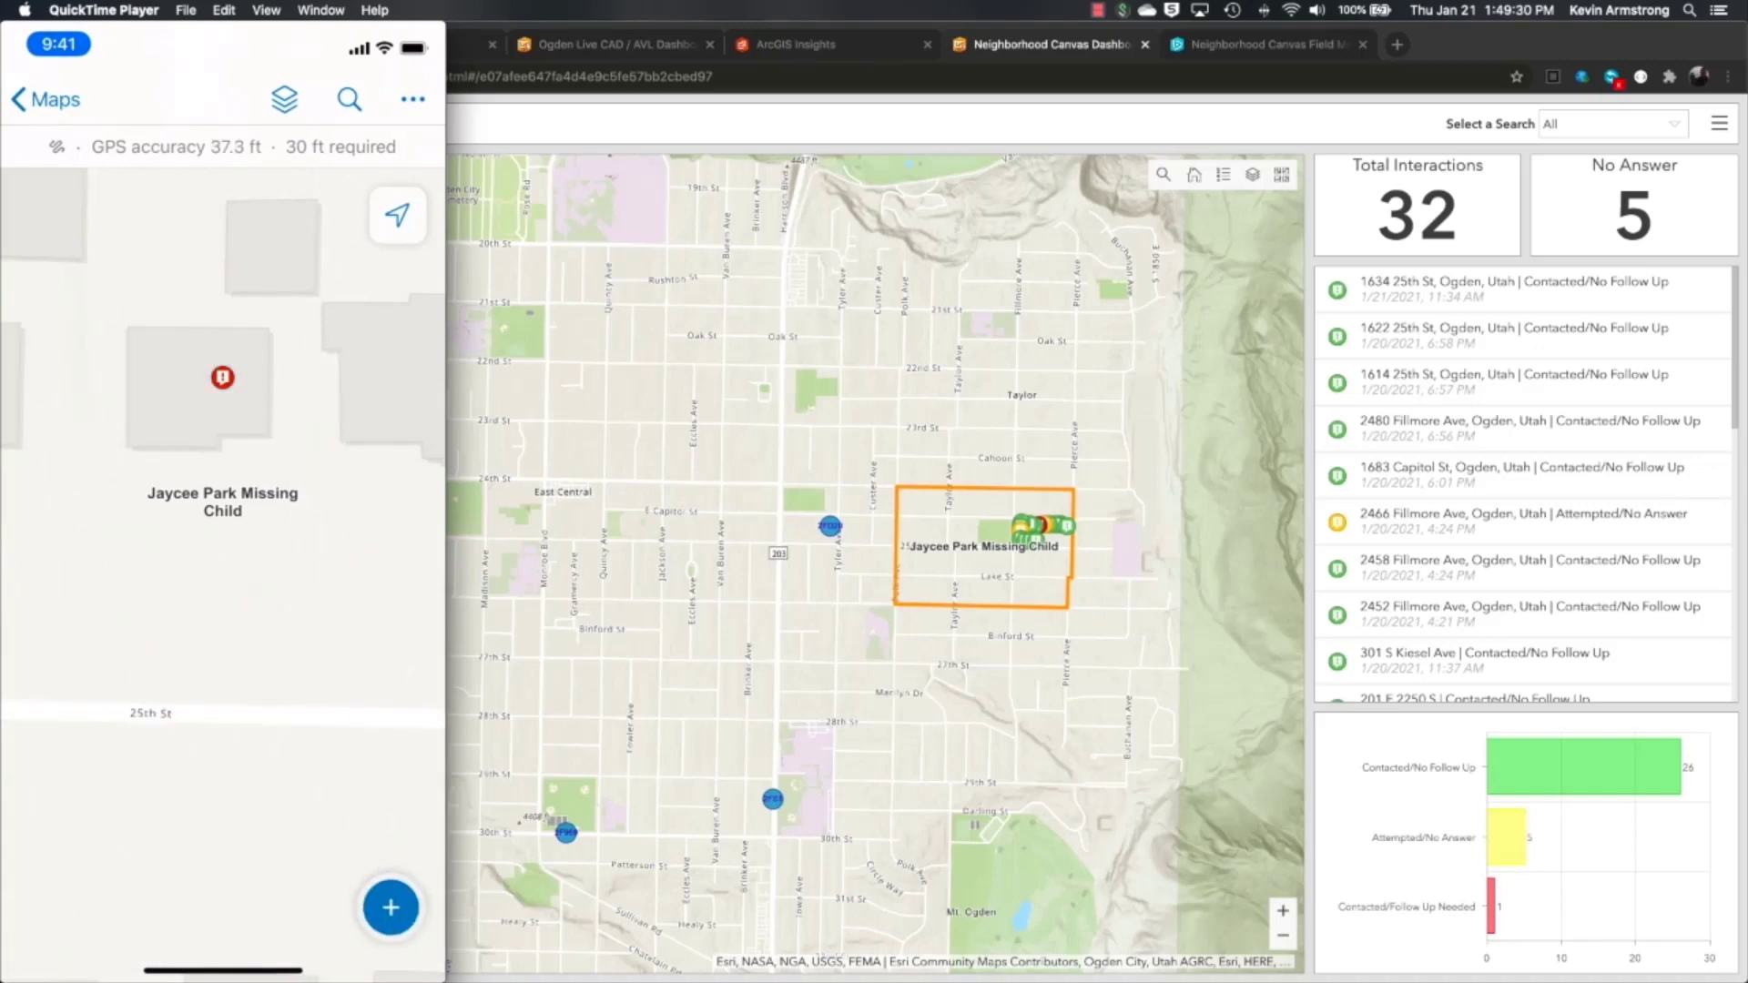
click(988, 514)
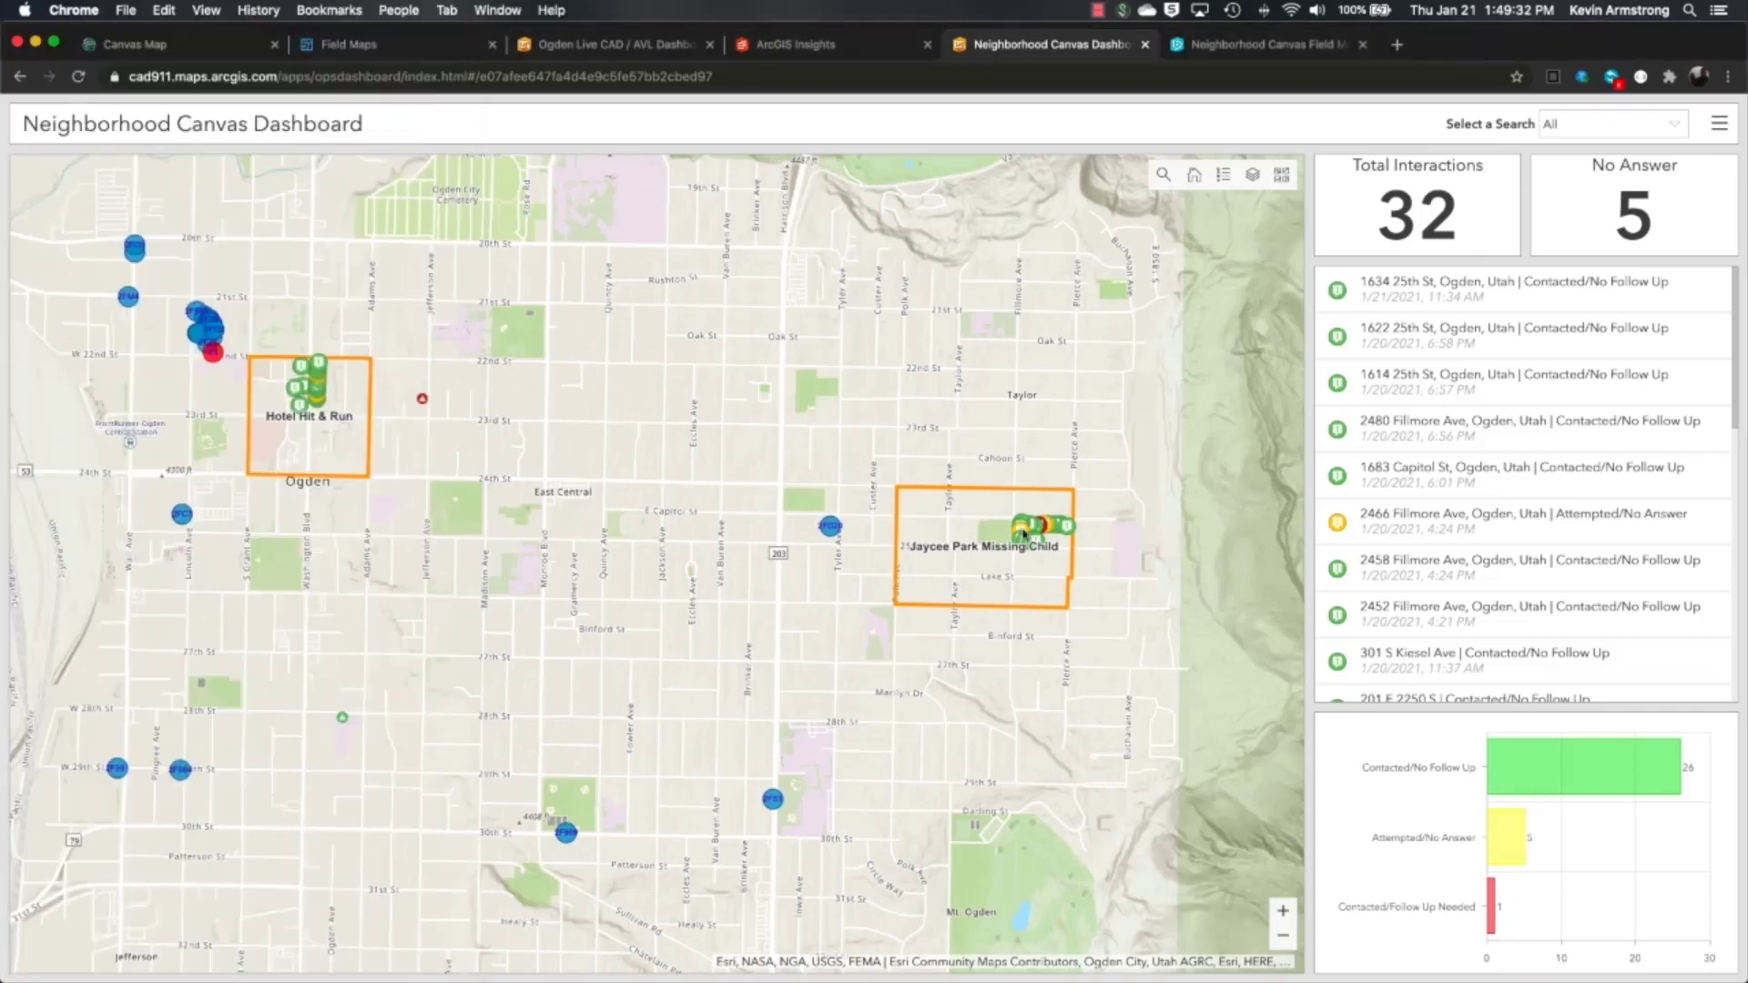
drag(1099, 574, 975, 499)
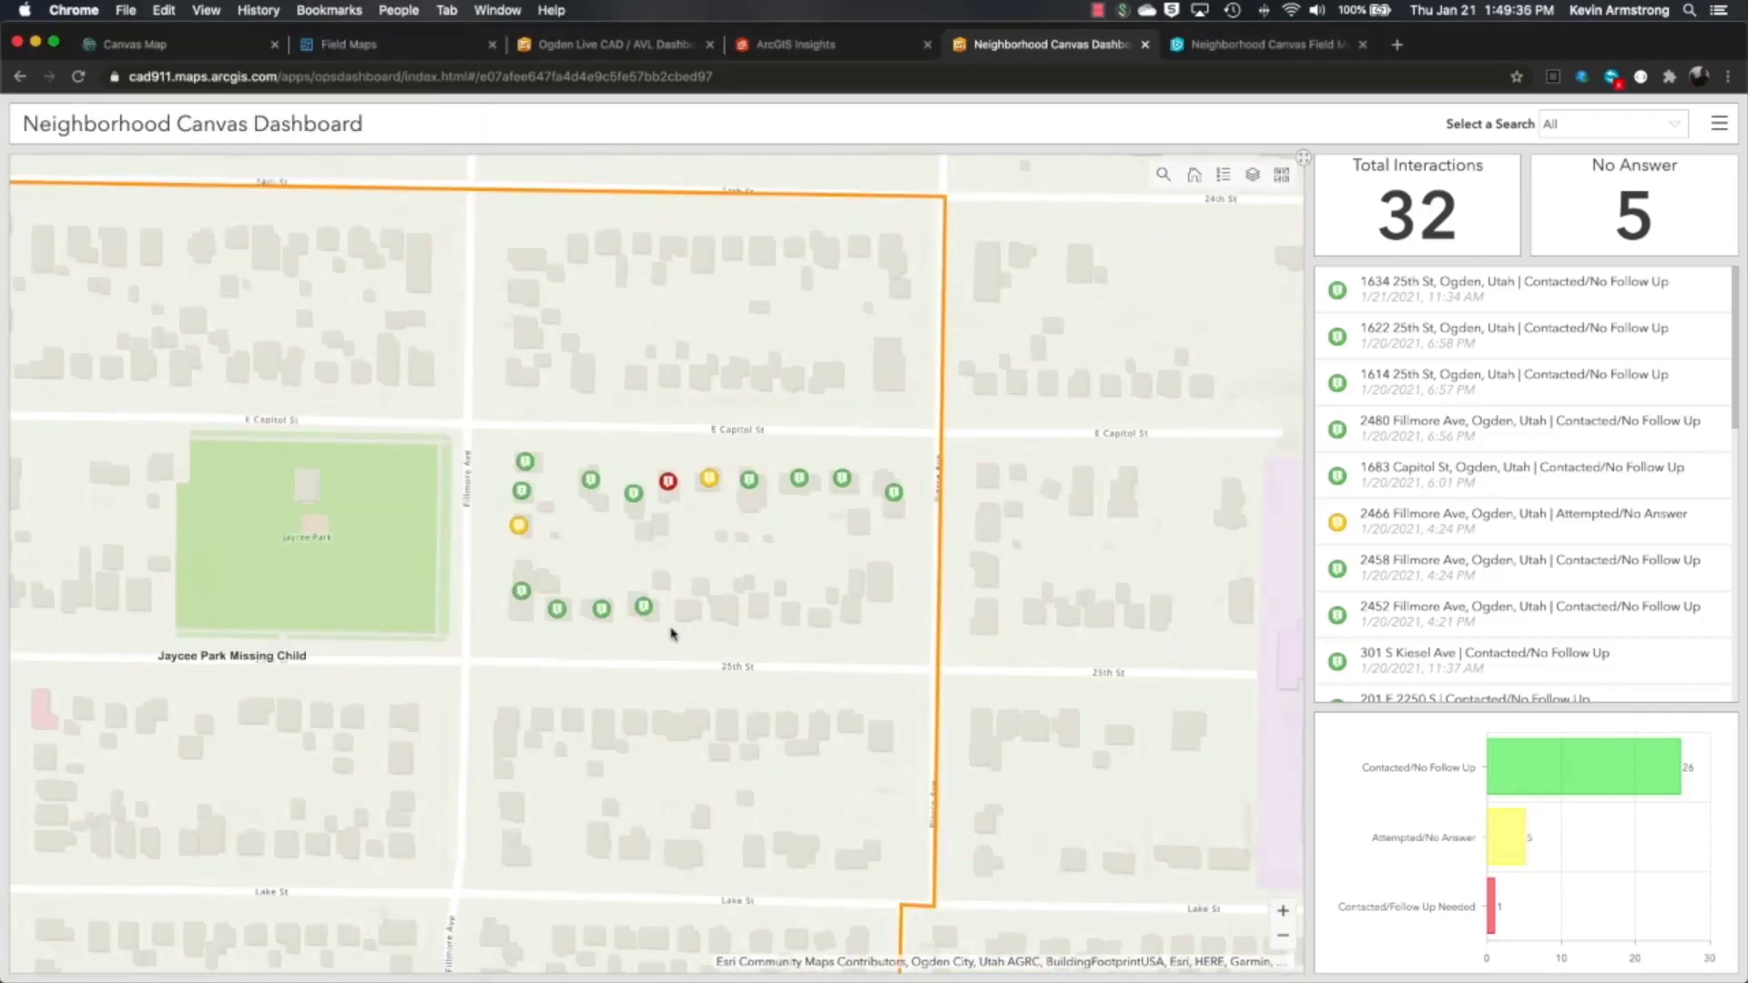
scroll(672, 635, up, 2)
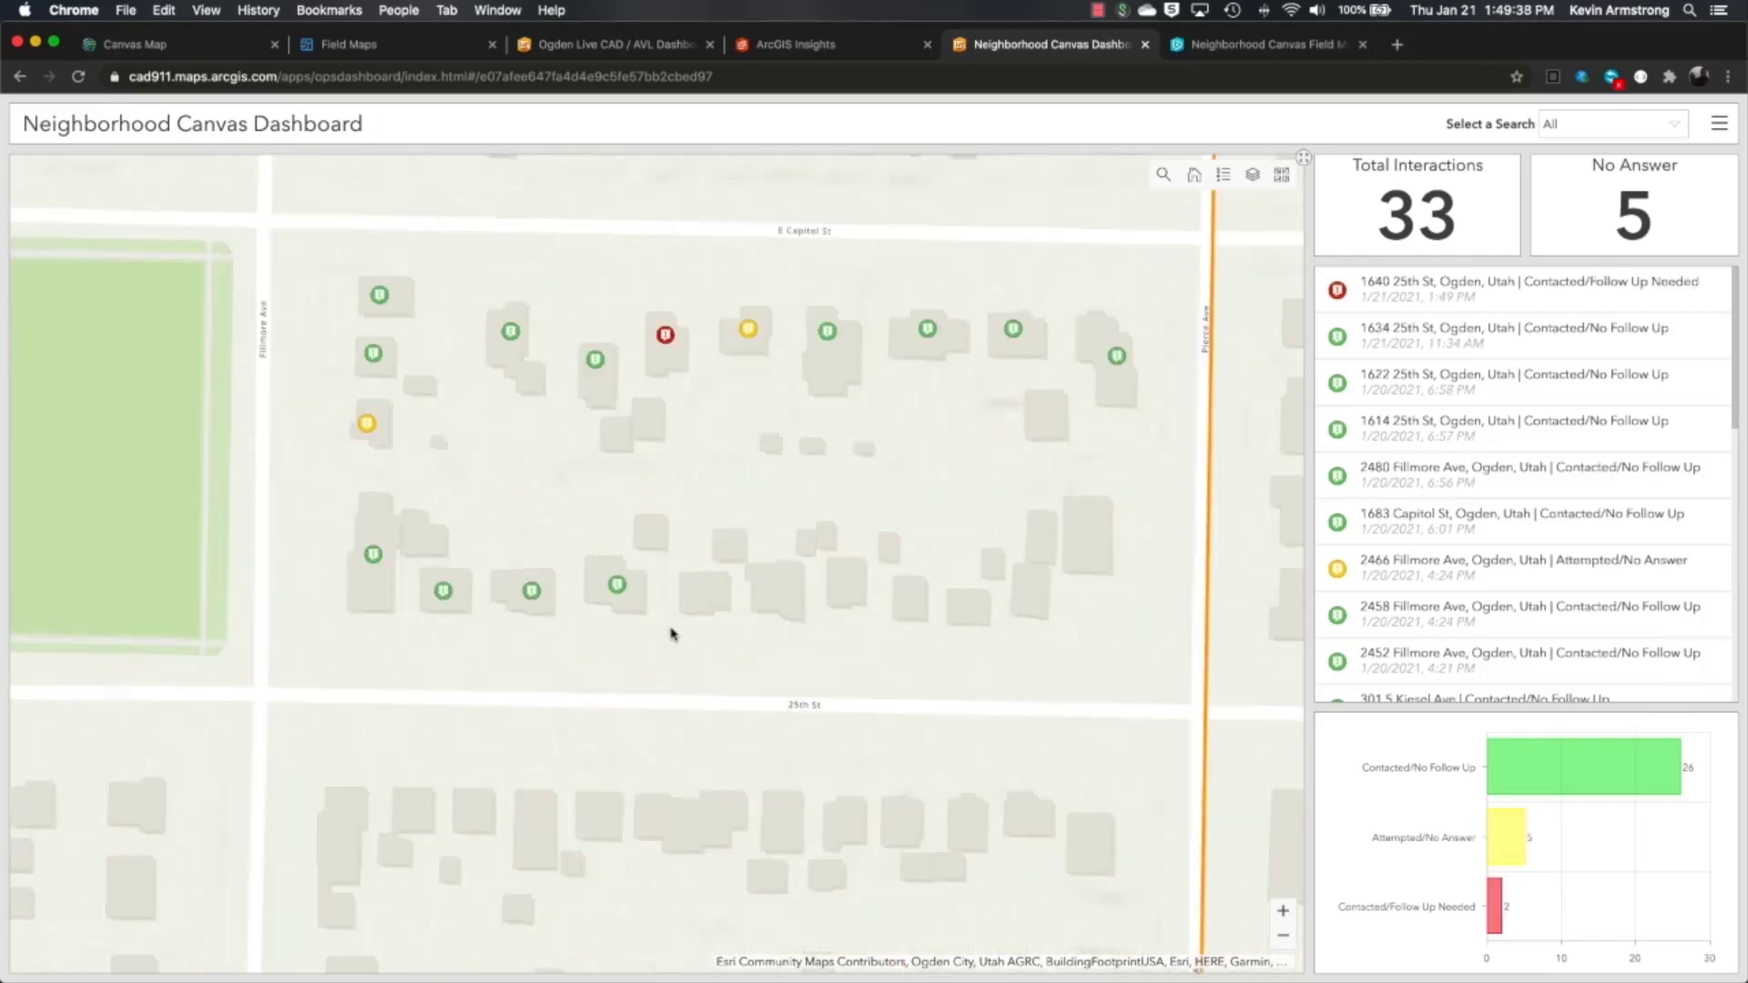
drag(747, 650, 761, 663)
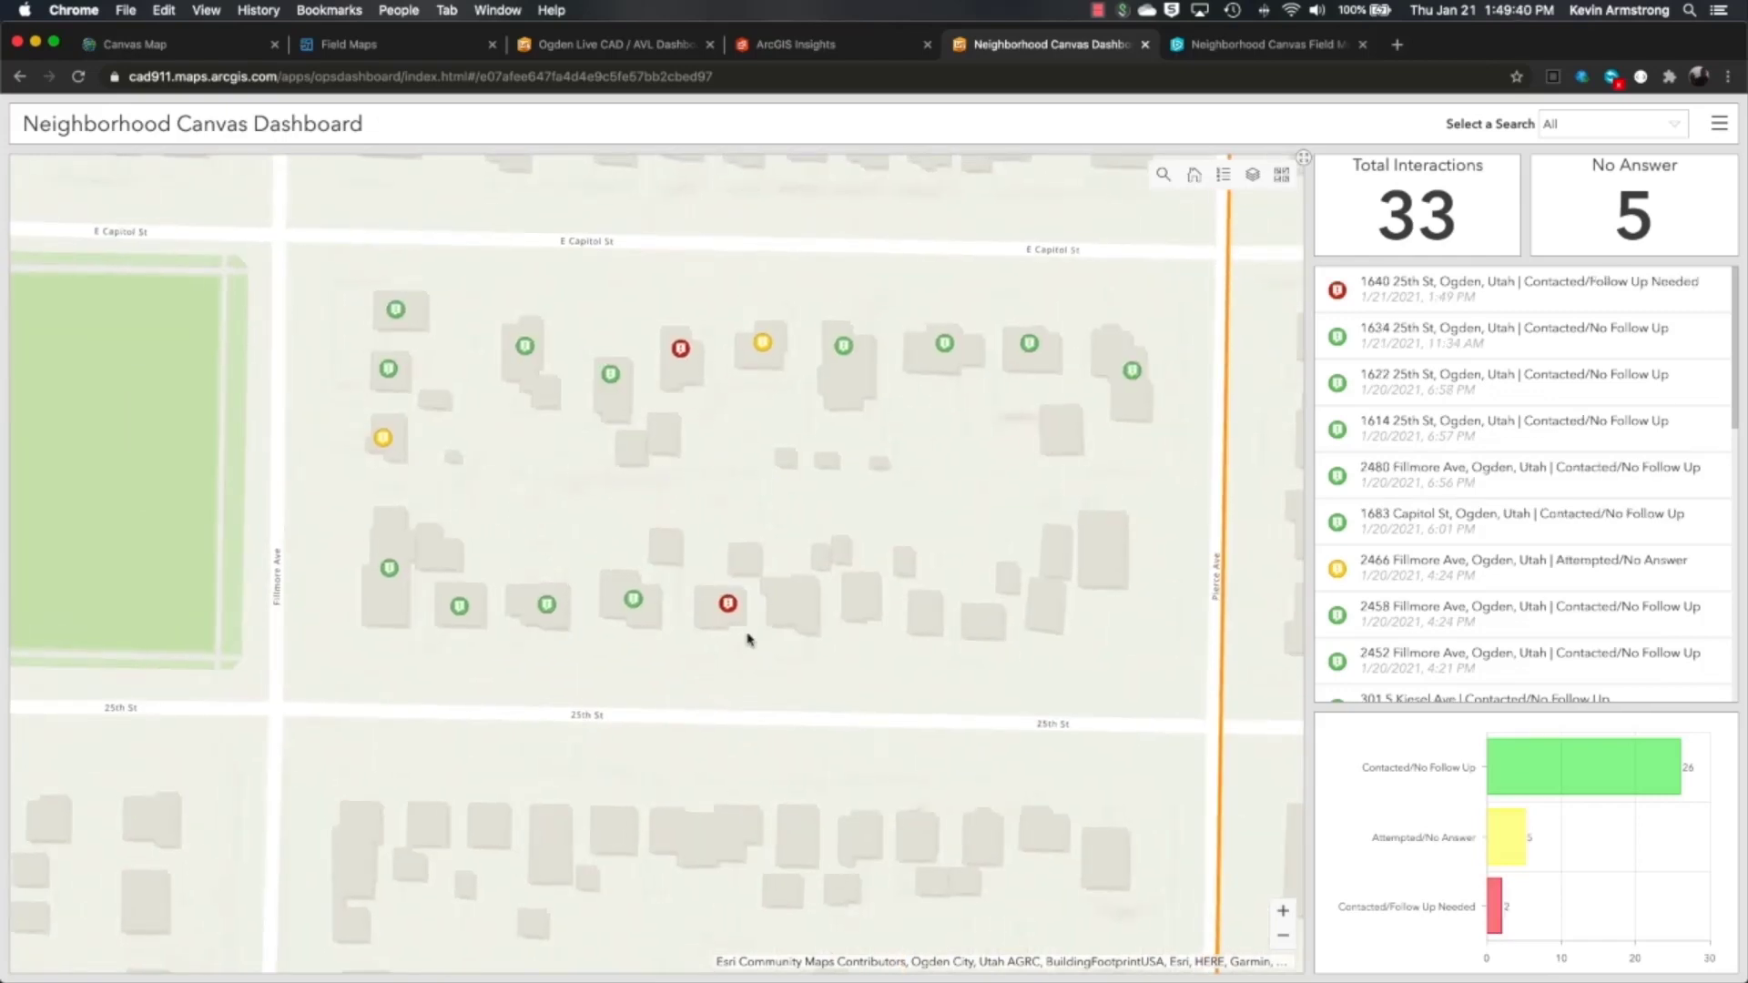
click(728, 605)
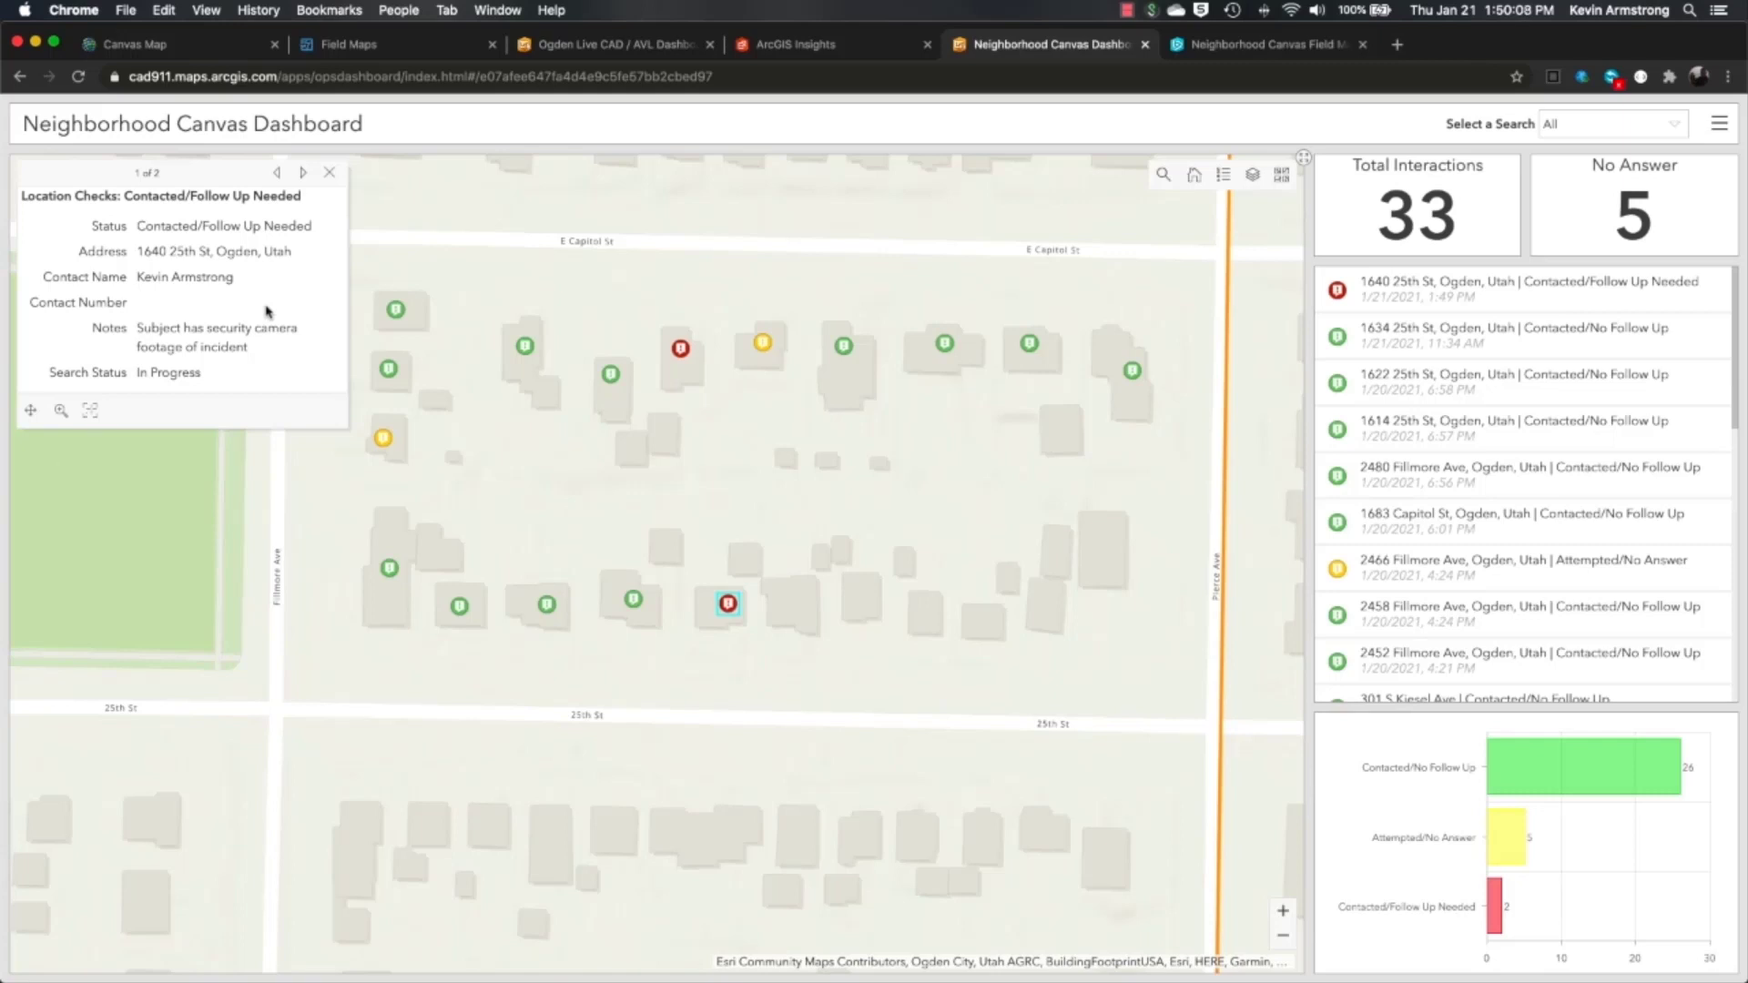
click(330, 180)
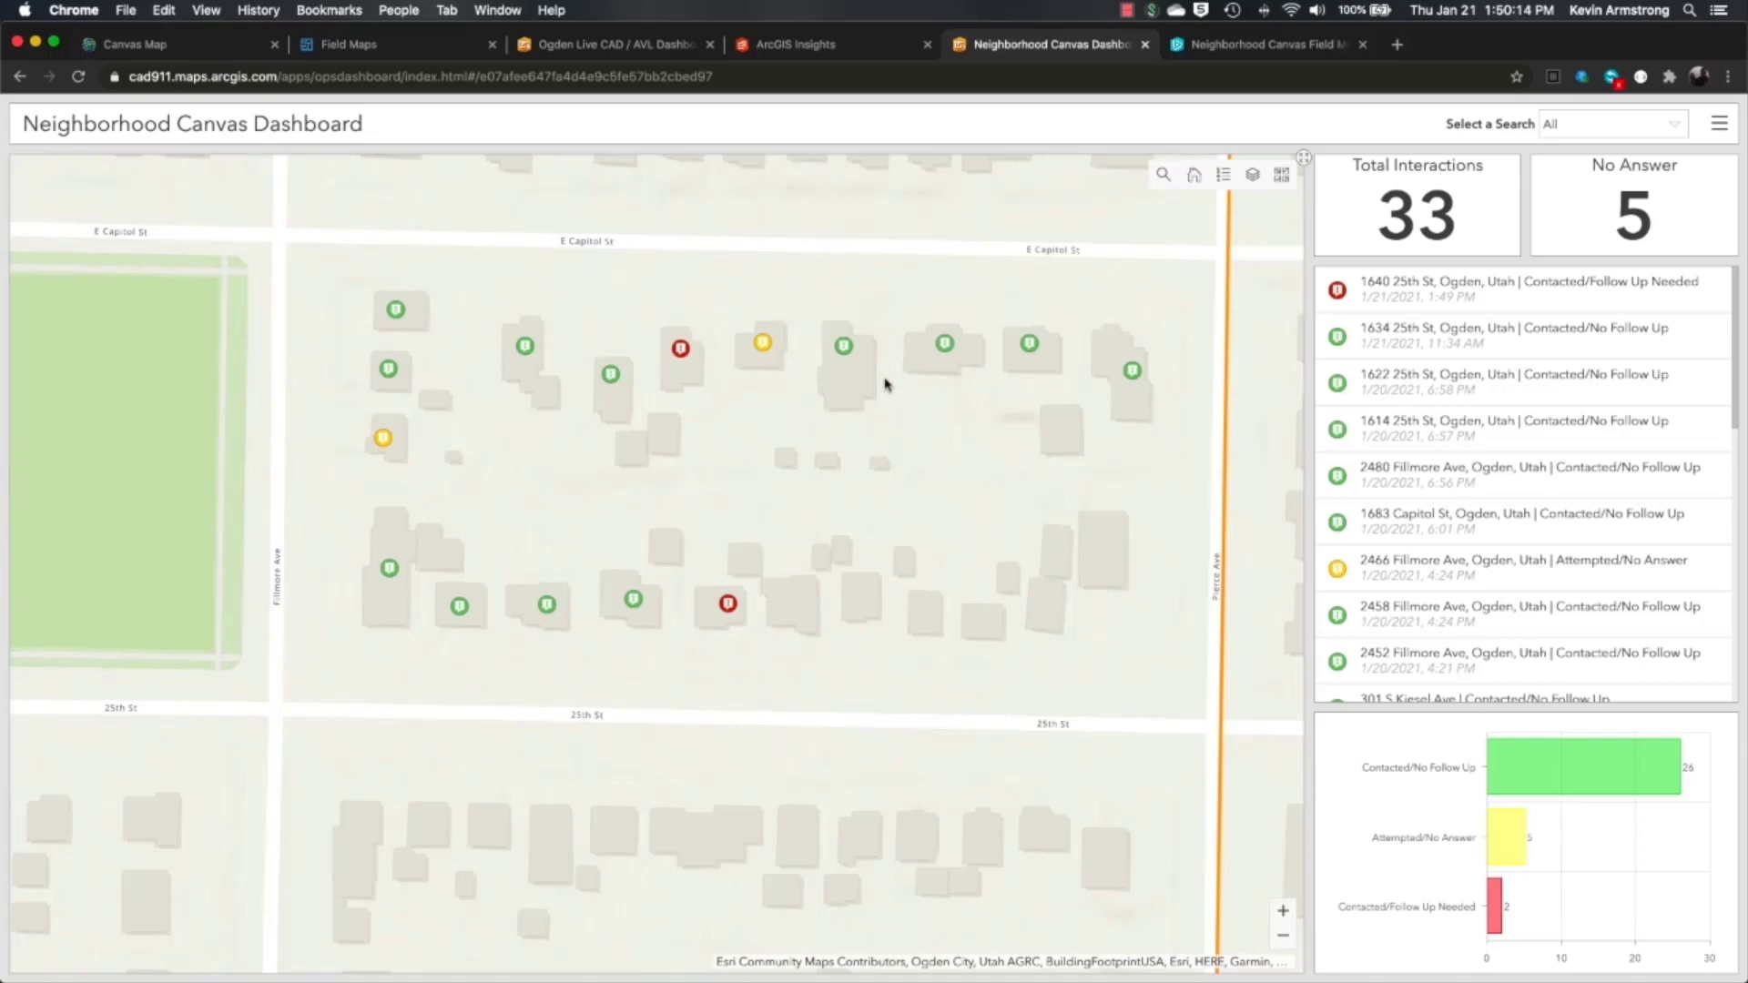
- Zoom the map back out to show both search areas
click(1282, 938)
click(1283, 940)
click(1282, 940)
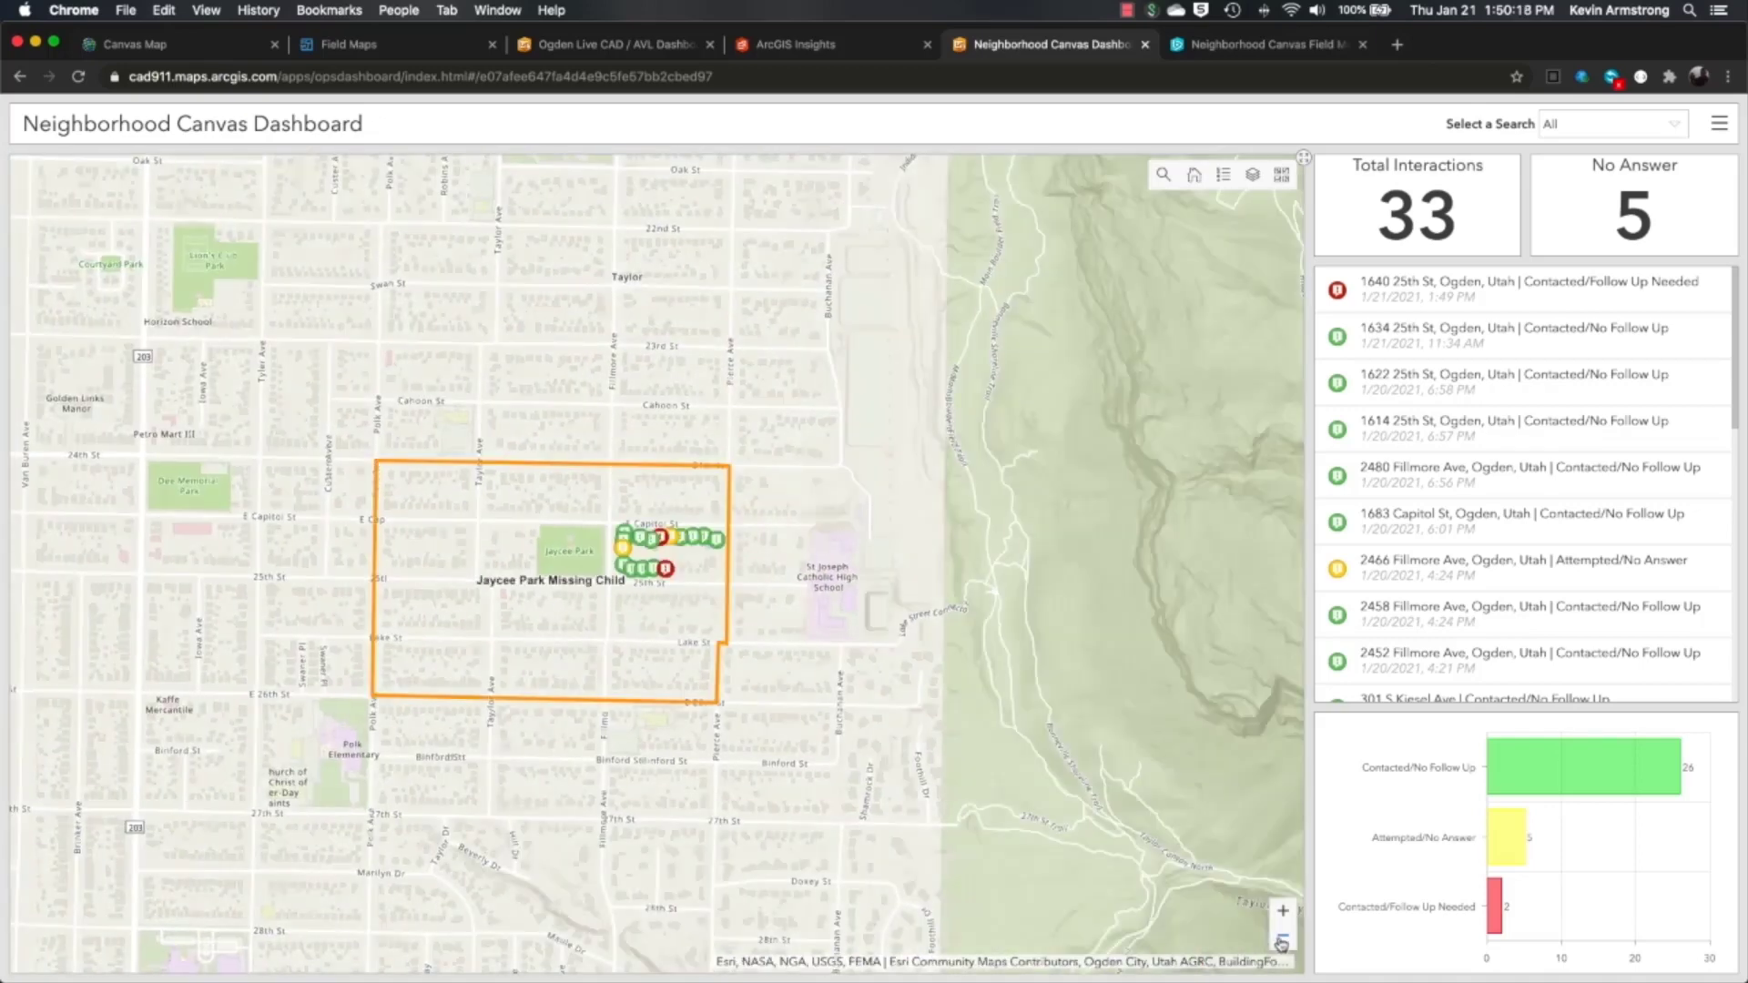
drag(481, 801, 701, 767)
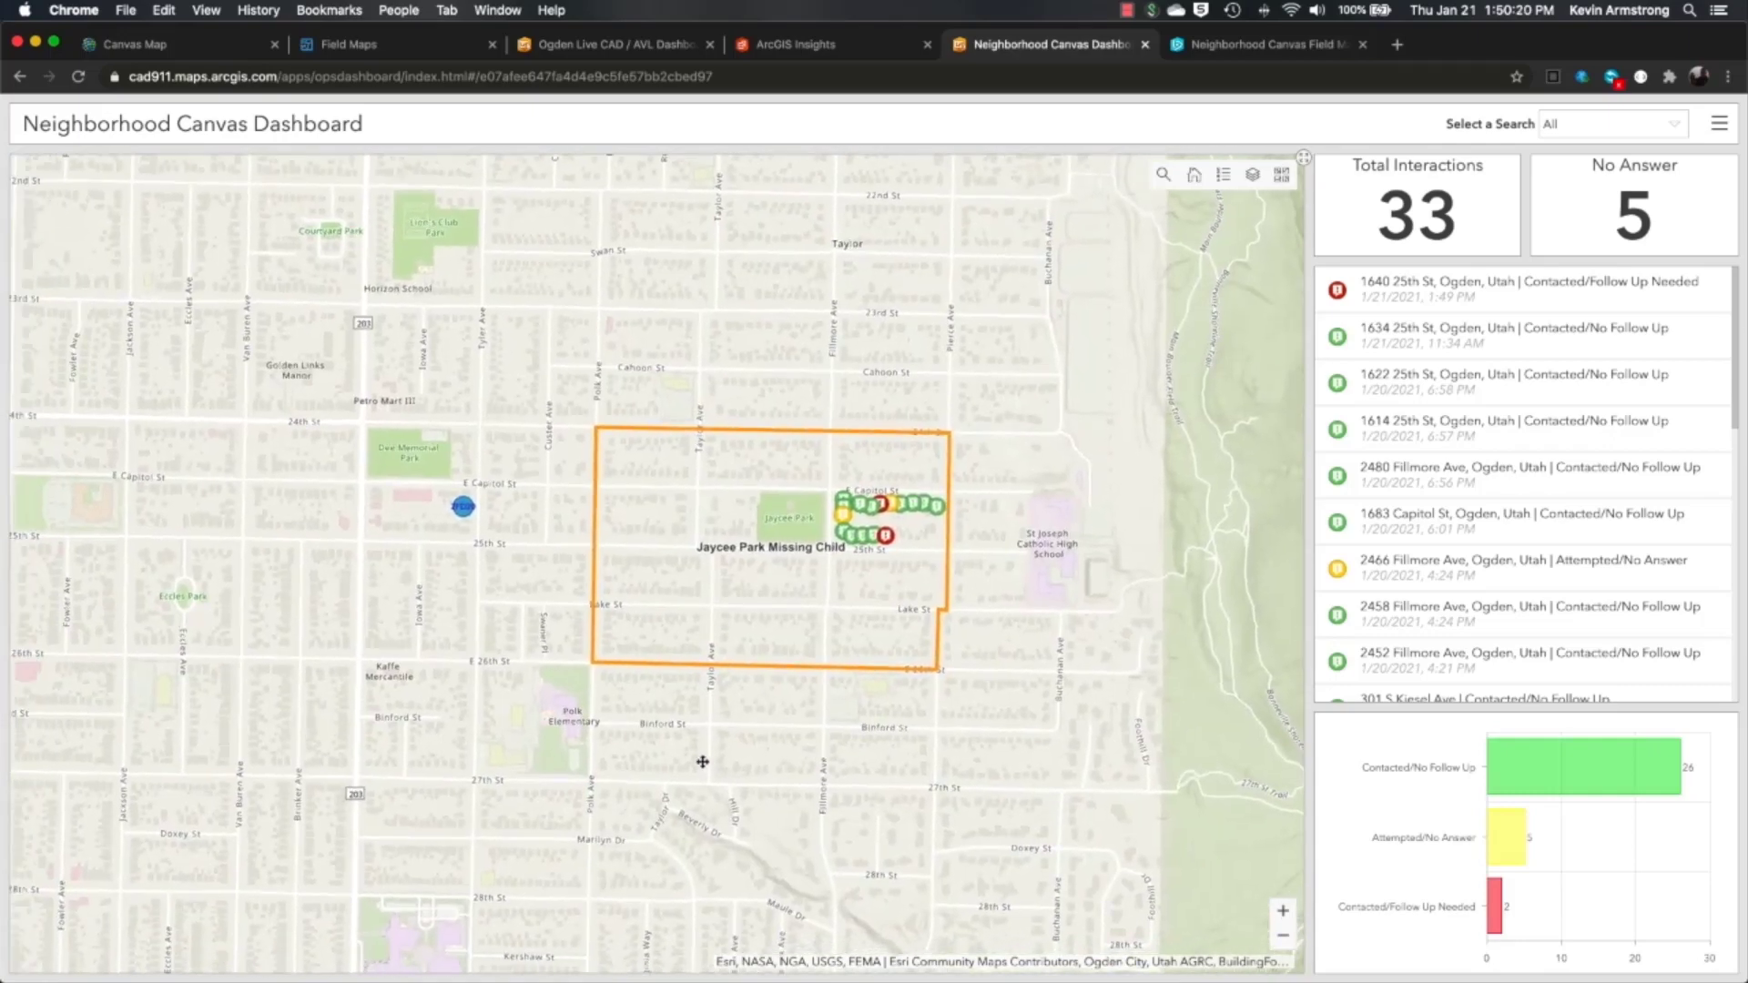
click(1280, 938)
click(1280, 939)
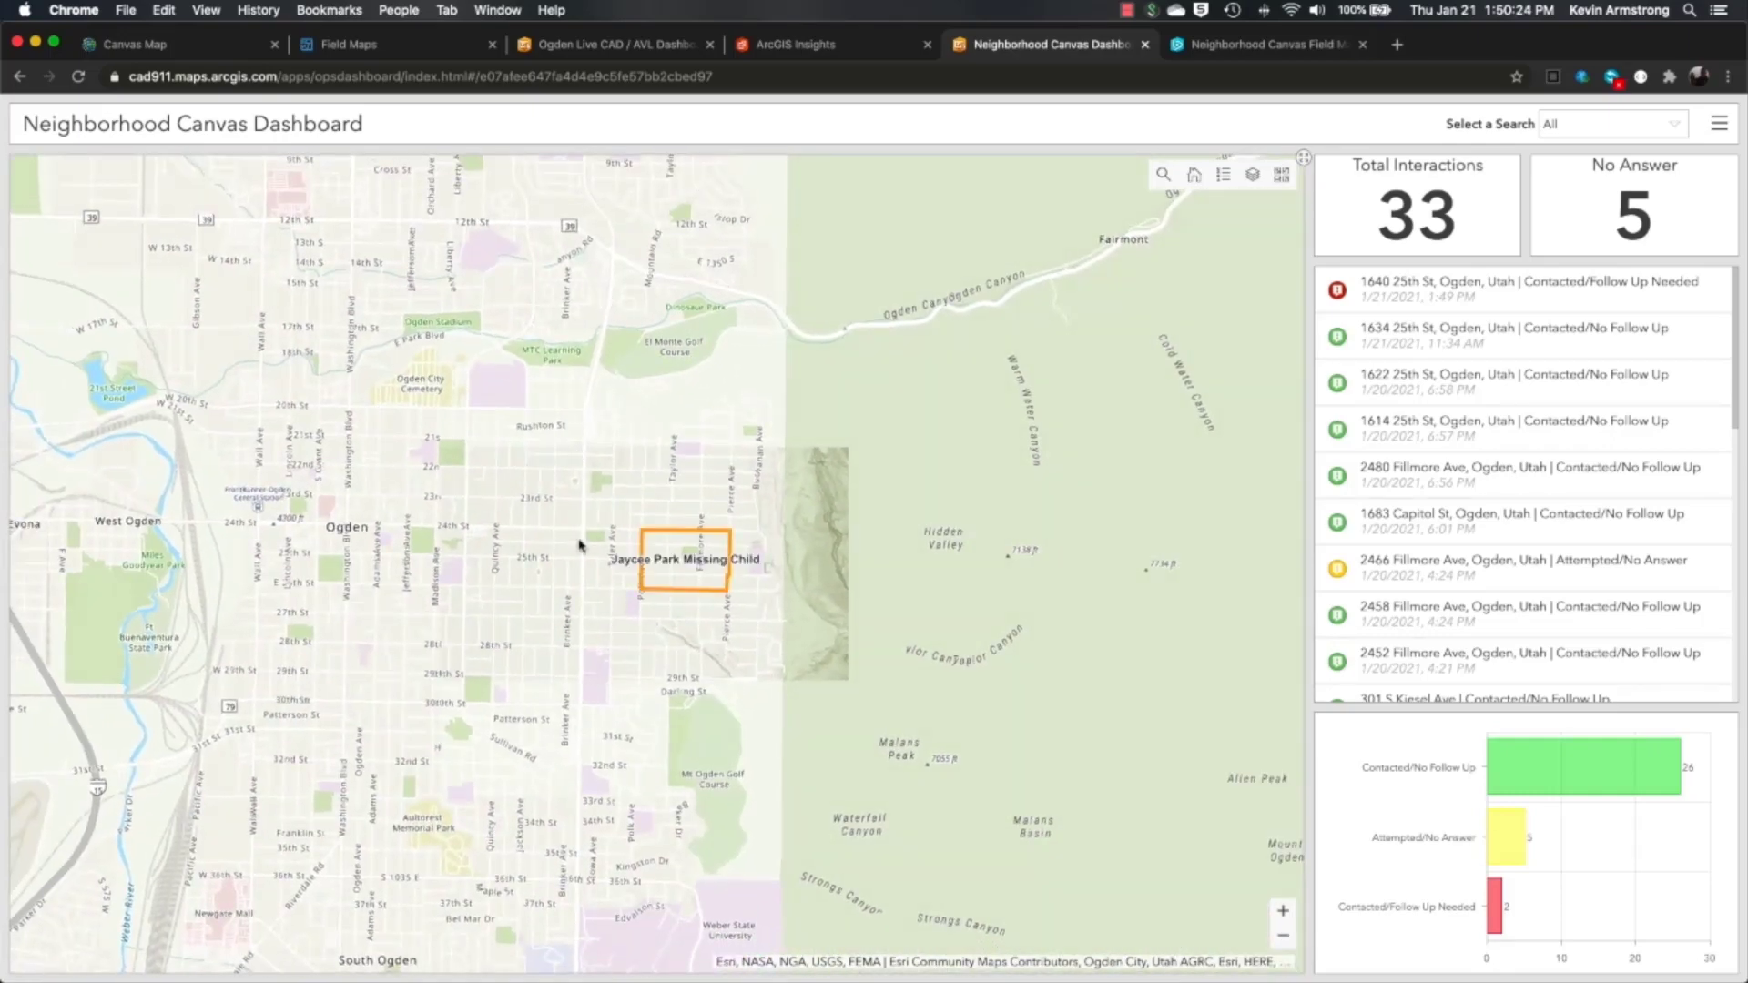
scroll(364, 565, up, 2)
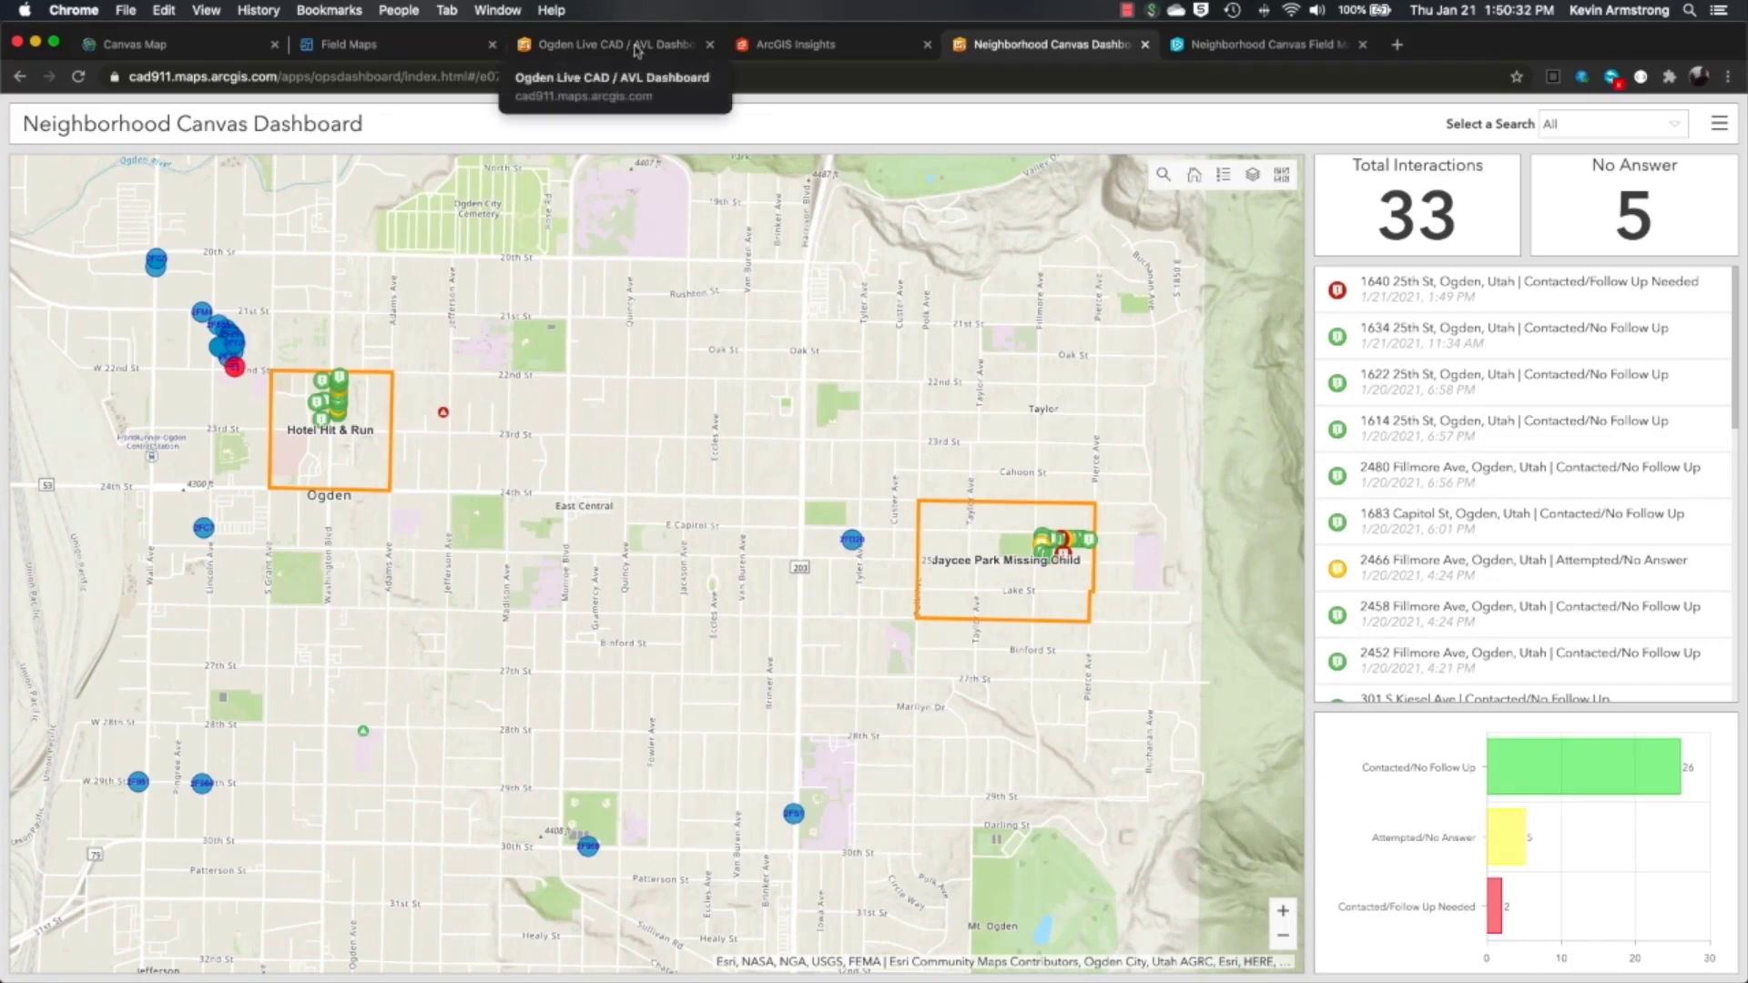
- On the Ogden Live CAD map, turn on Canvas - Location Checks and Canvas - Search Perimeter, then zoom to Jaycee Park
click(636, 47)
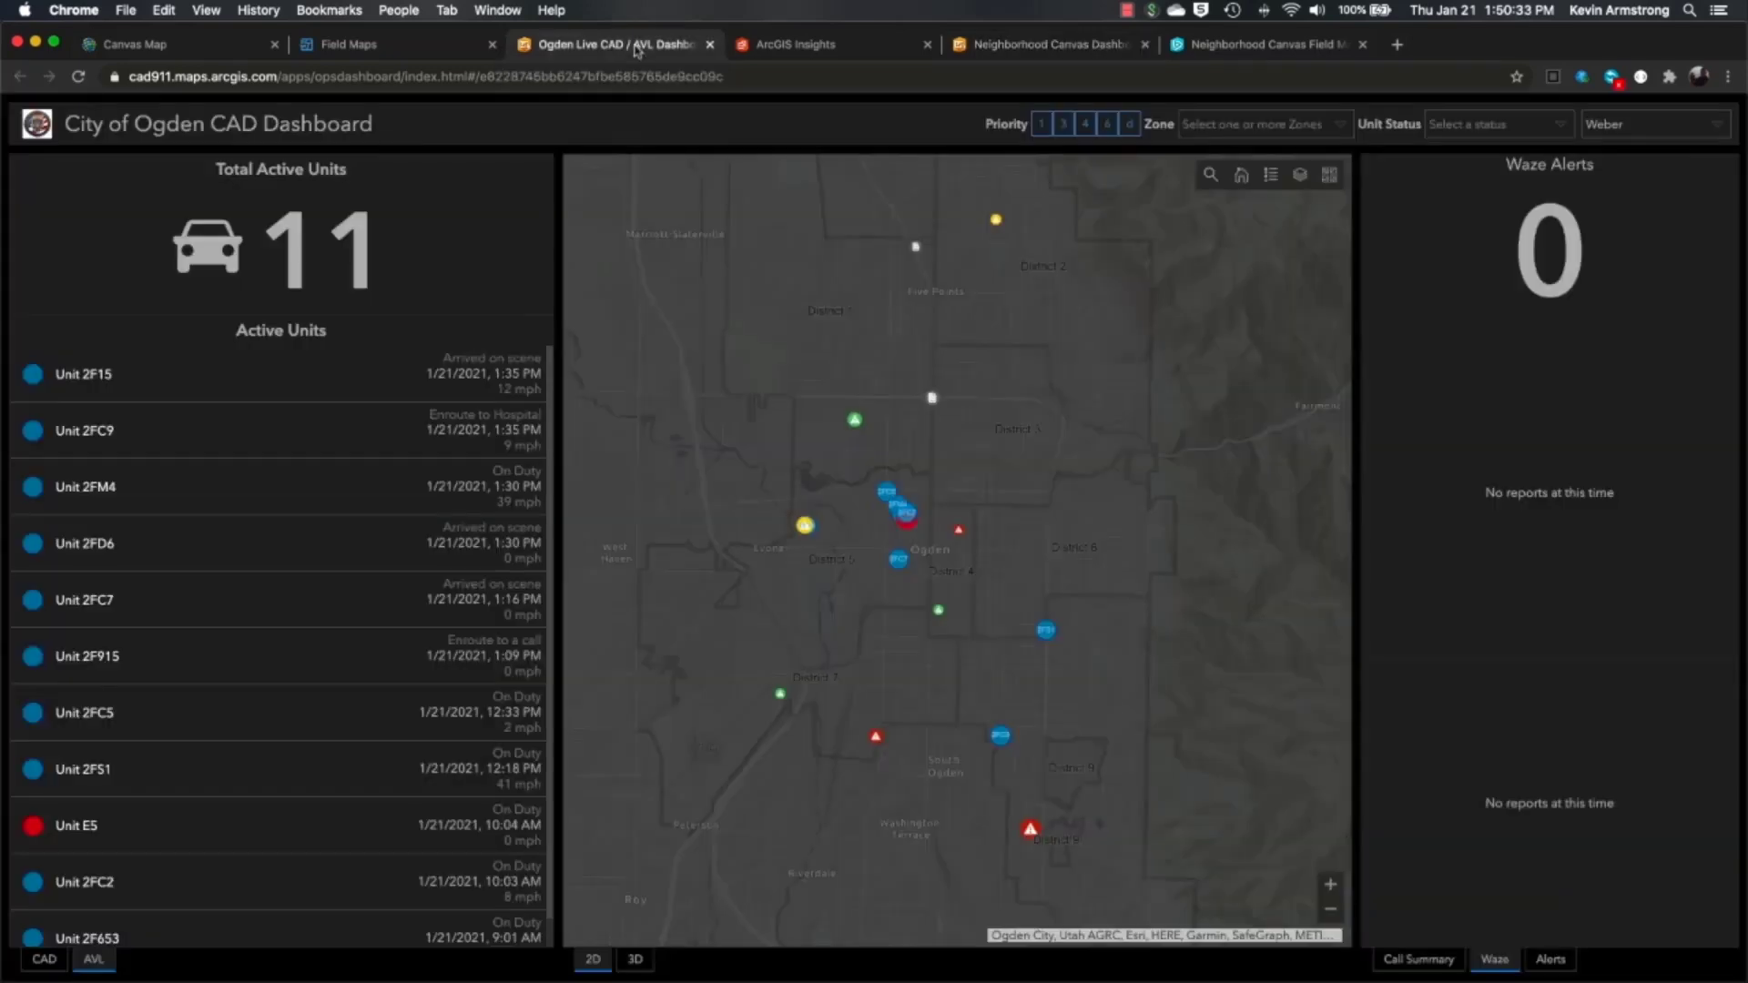
click(1300, 177)
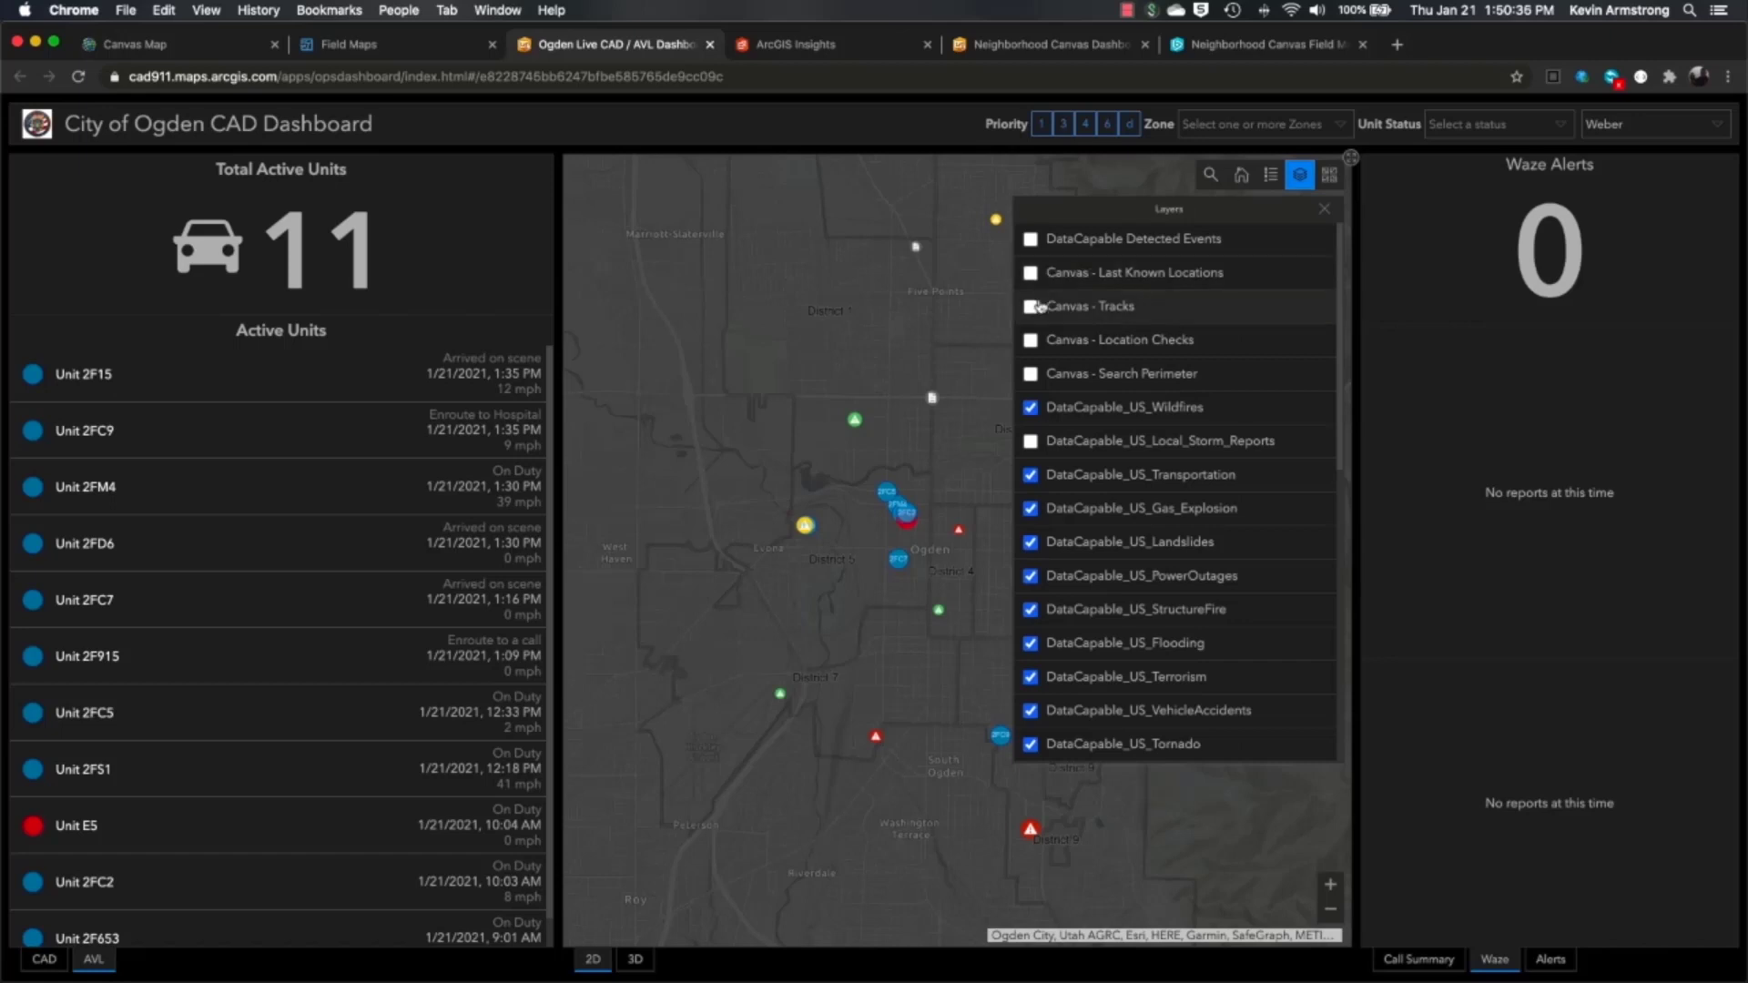
click(1031, 338)
click(1032, 372)
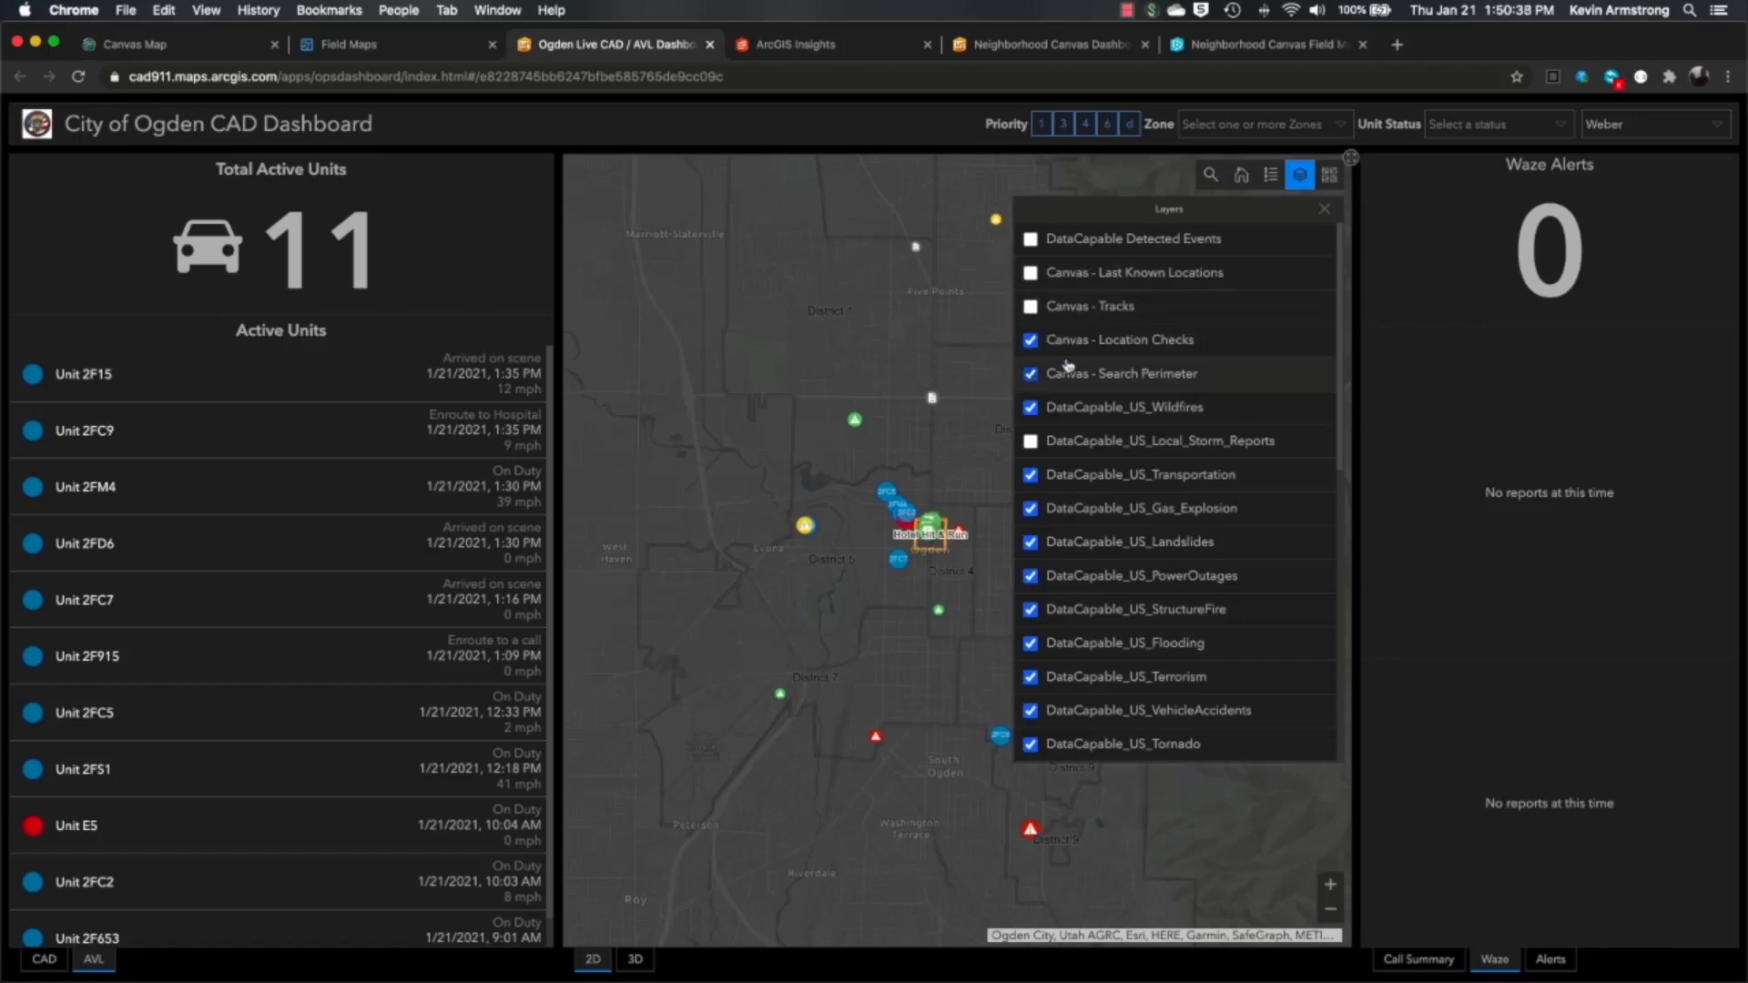
click(1324, 208)
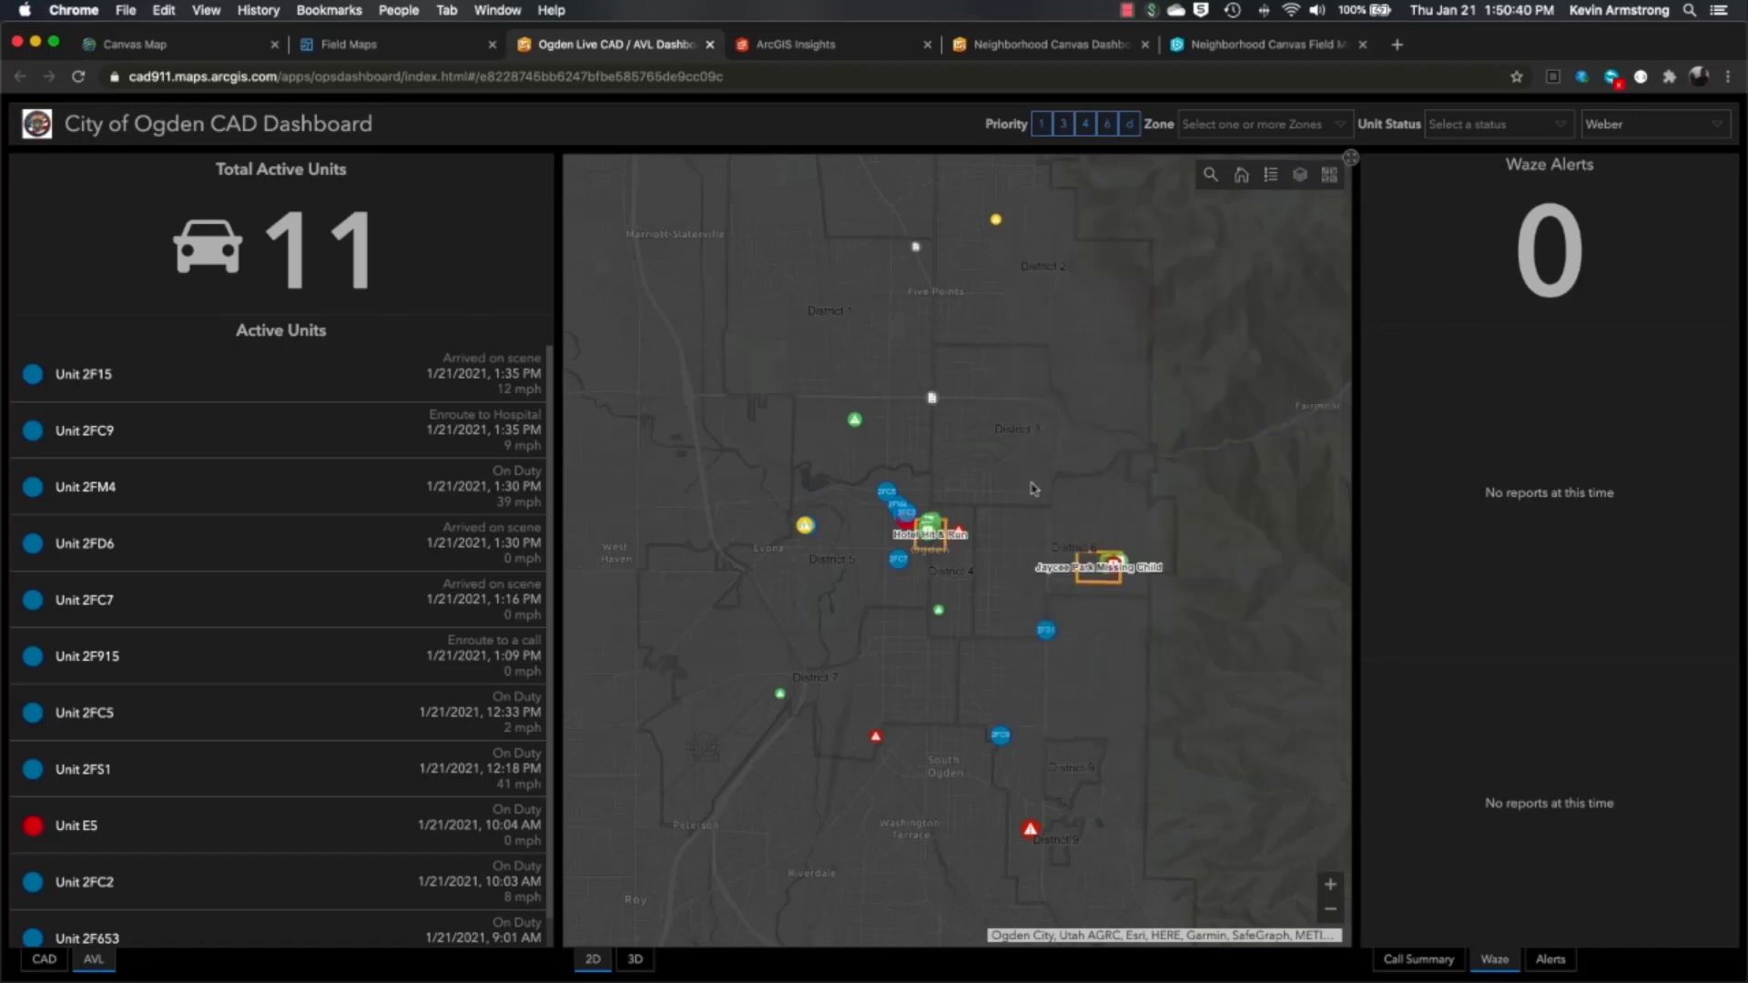
drag(992, 503, 1220, 689)
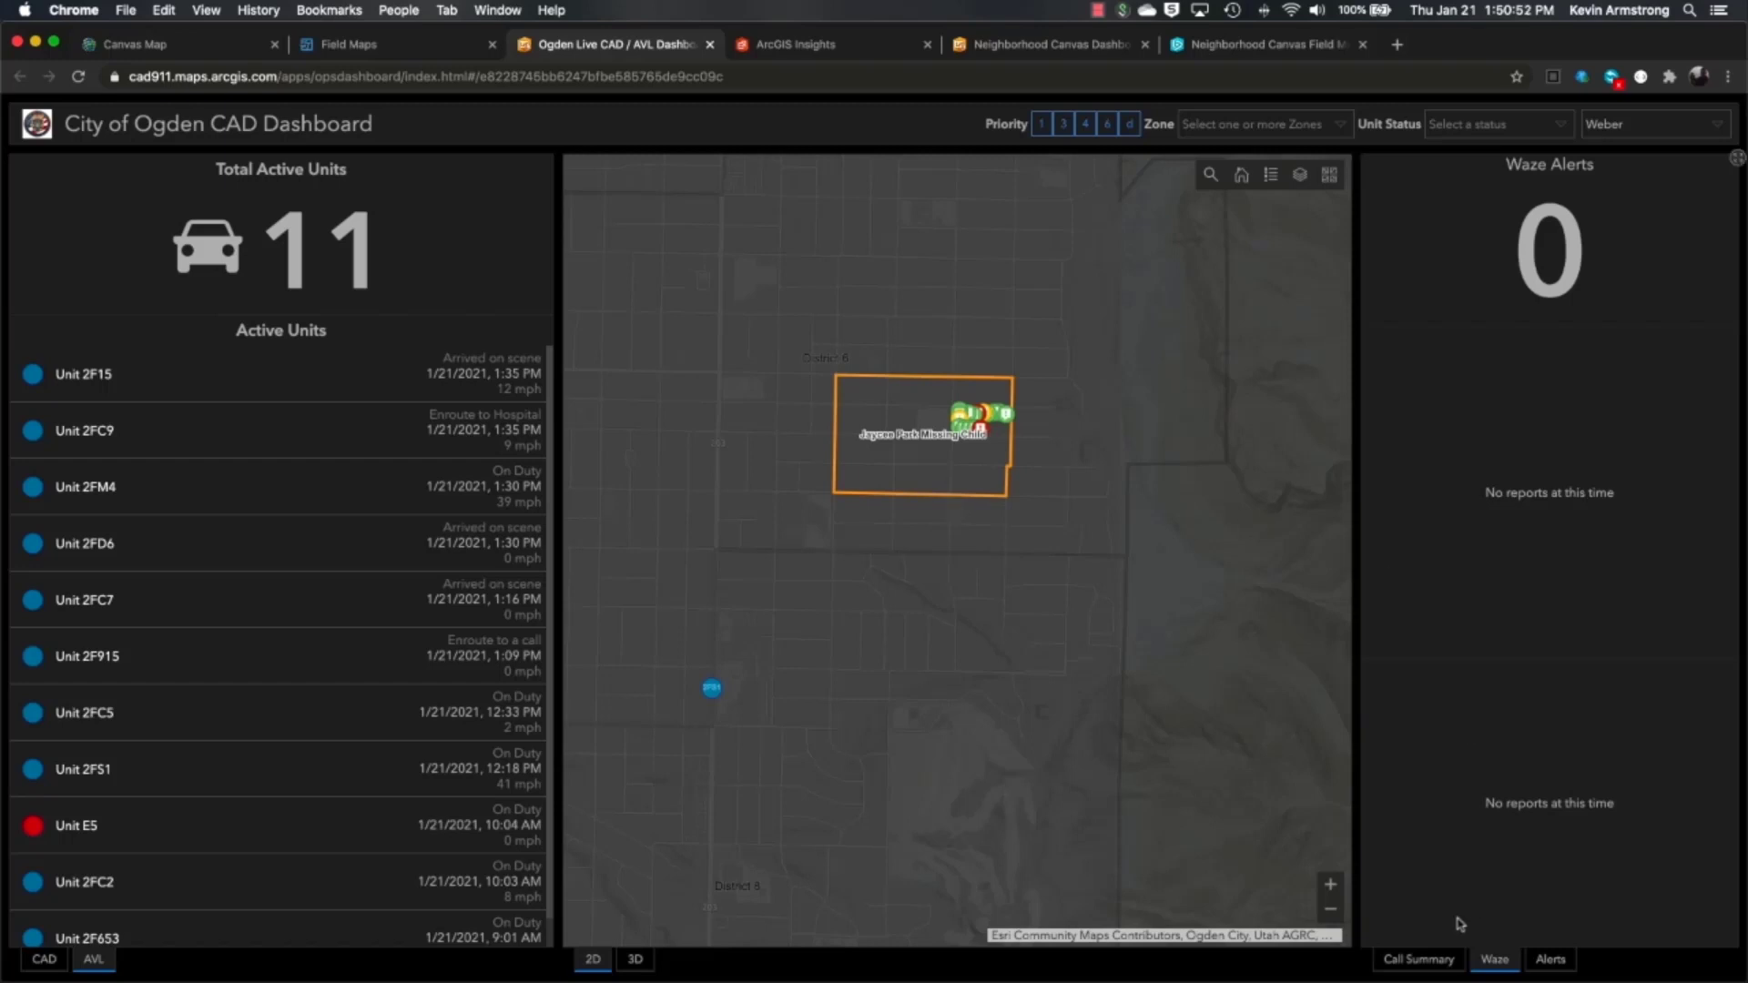
- Show the Call Summary panel with Calls by Priority, Calls by District and Unit Status charts
click(1414, 962)
mouse_move(1447, 540)
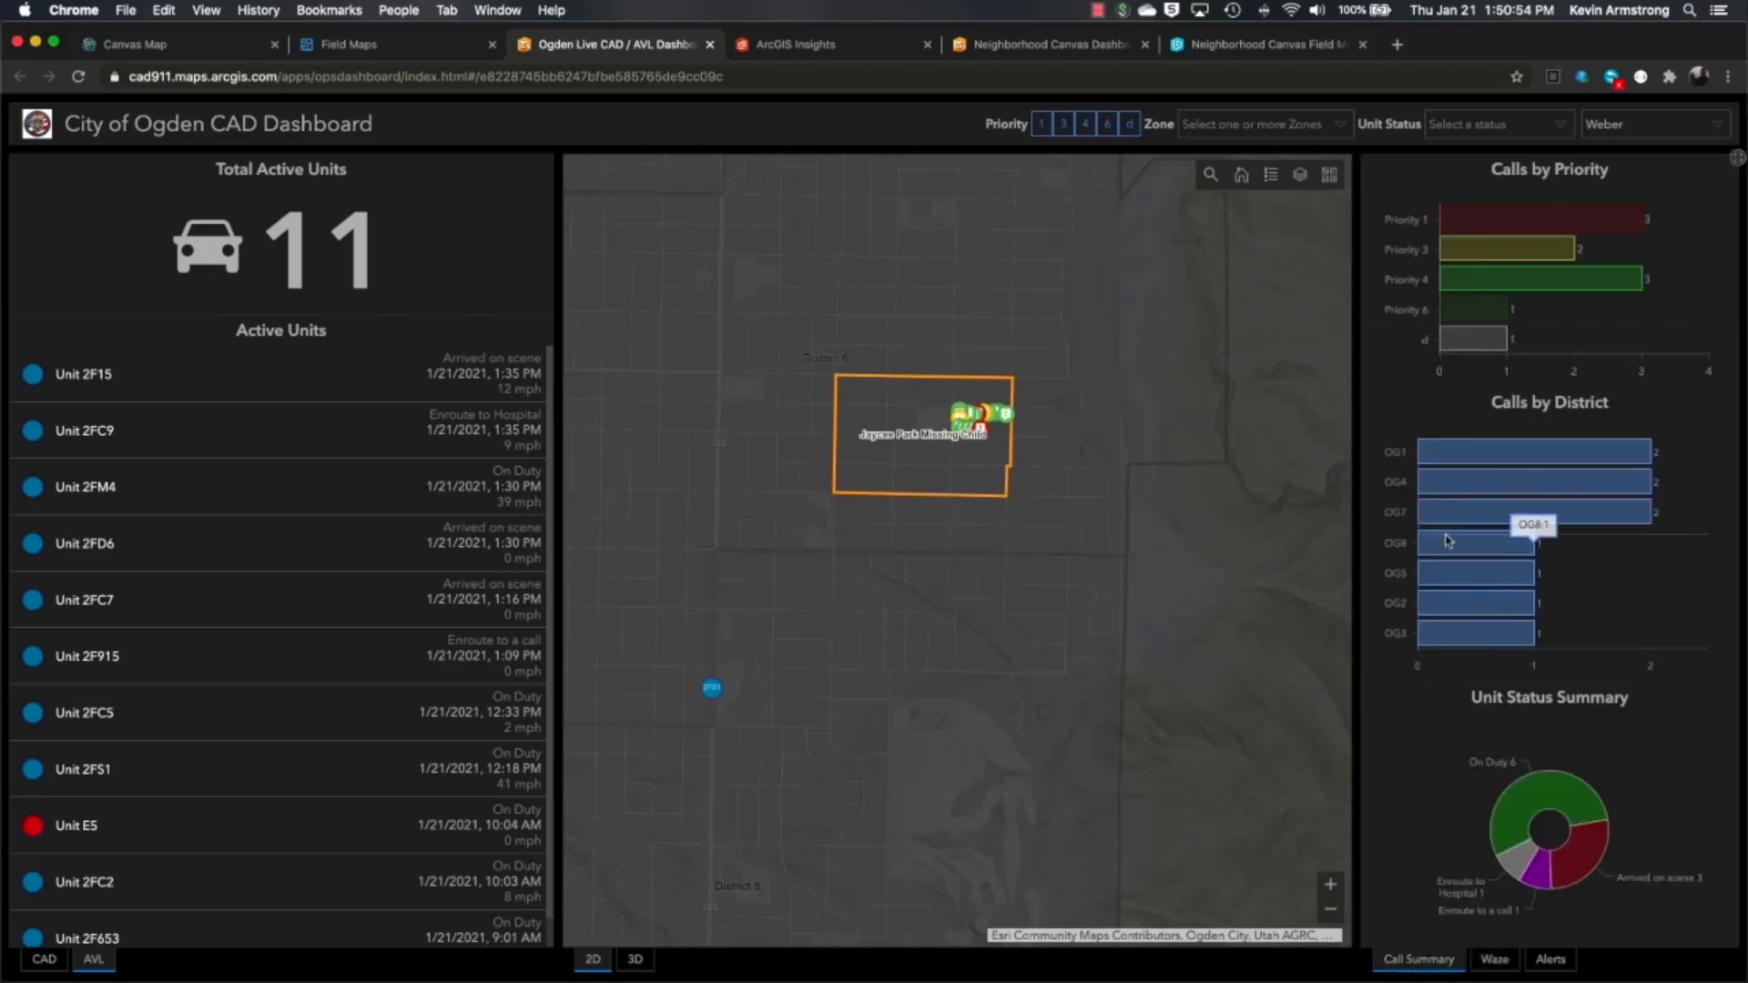